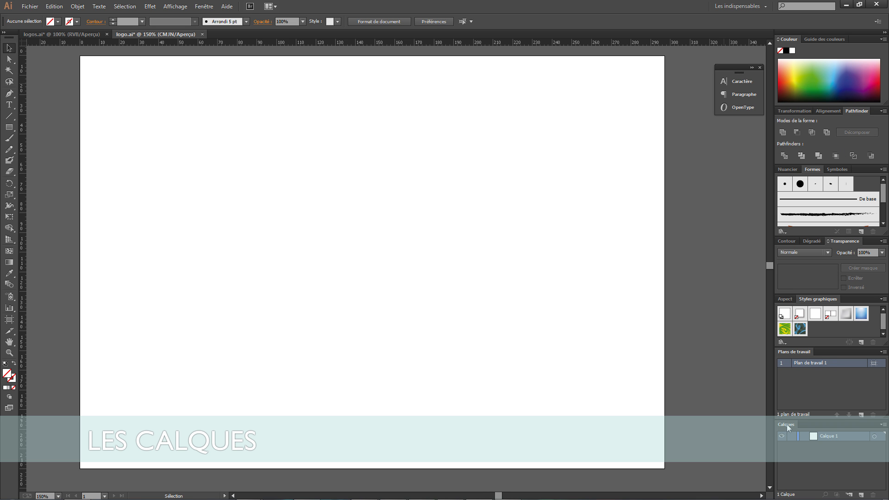
Detach the Calques panel from the dock and float it over the artboard.
{"action": "left_click_drag", "start_coordinate": [790, 425], "coordinate": [349, 187]}
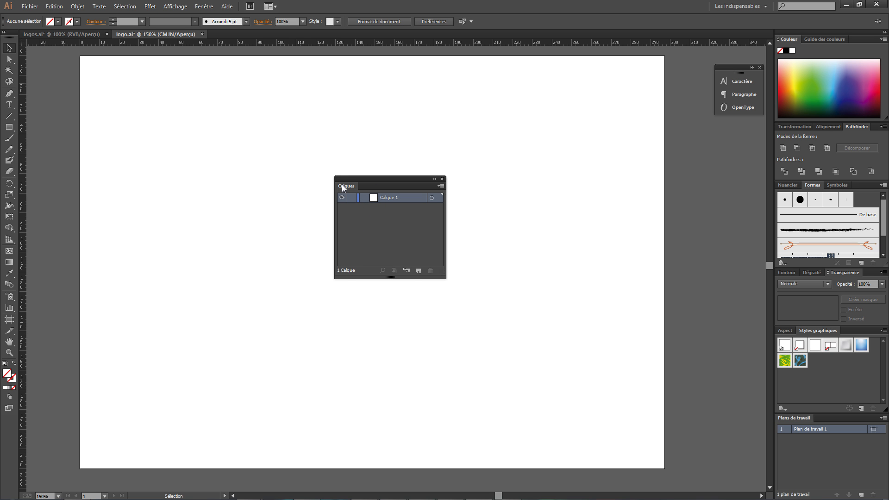
{"action": "left_click_drag", "start_coordinate": [345, 184], "coordinate": [343, 187]}
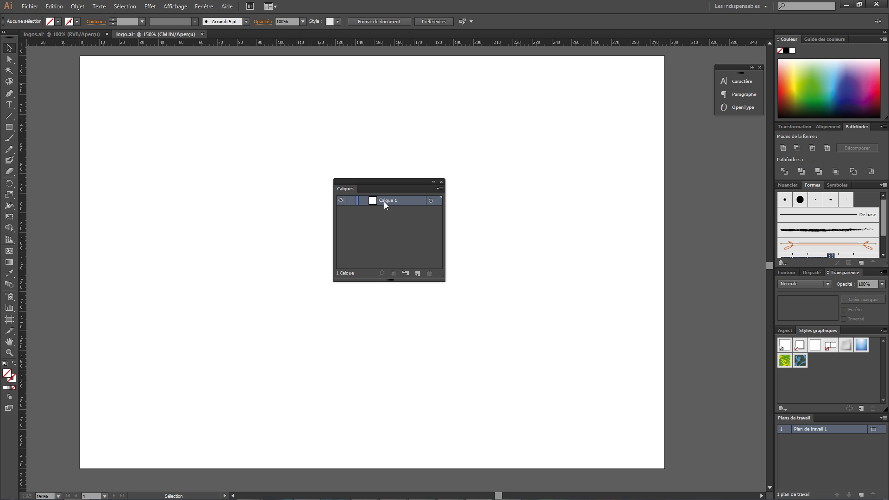
Add a new layer above Calque 1 and delete it again.
{"action": "left_click", "coordinate": [418, 274]}
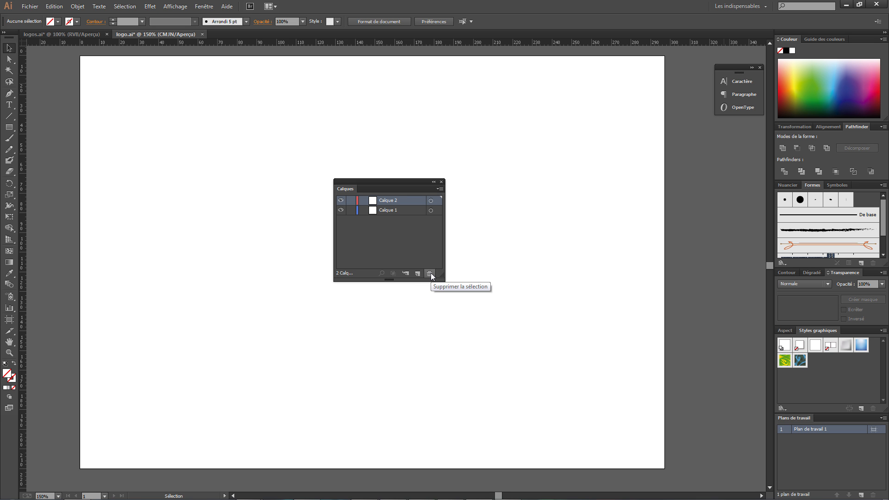
{"action": "left_click", "coordinate": [430, 273]}
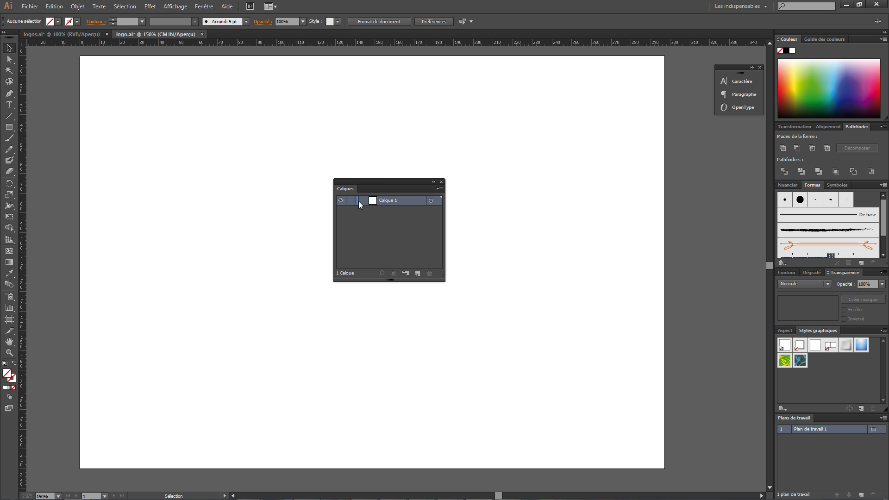
Place the floating Calques panel near the artboard's right edge and add a new layer above Calque 1.
{"action": "left_click_drag", "start_coordinate": [362, 182], "coordinate": [396, 208]}
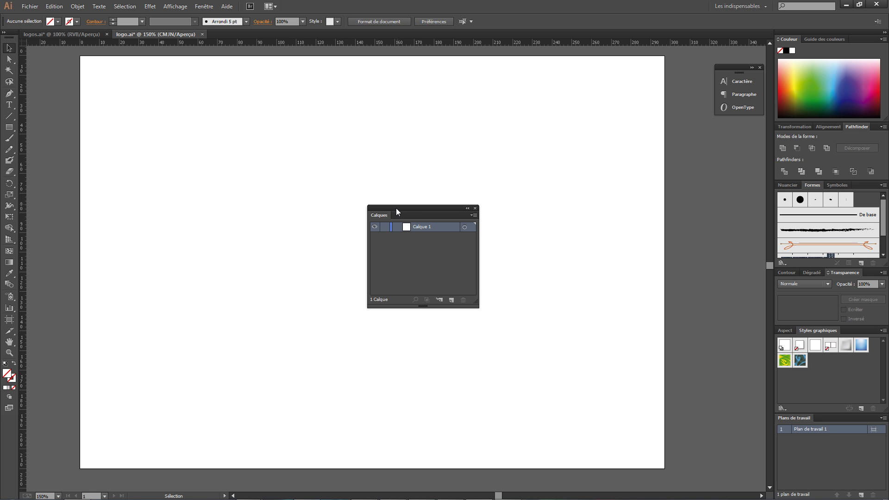
{"action": "left_click_drag", "start_coordinate": [396, 208], "coordinate": [607, 188]}
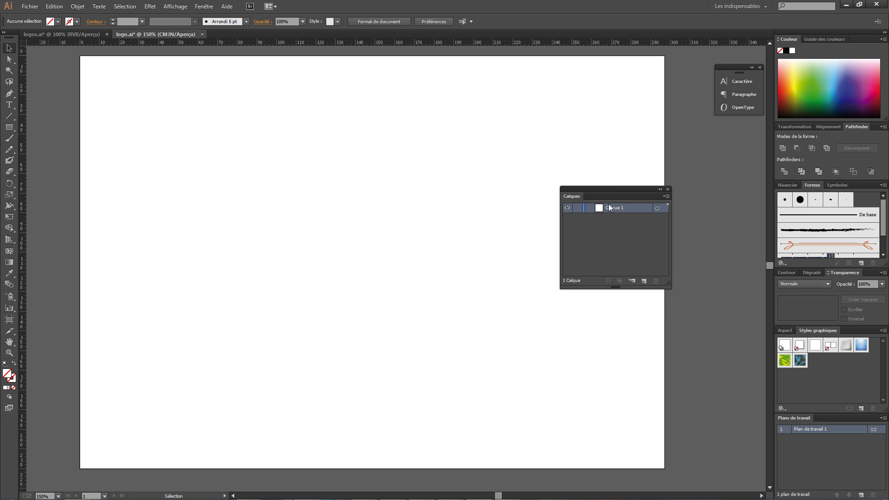
{"action": "left_click", "coordinate": [643, 281]}
{"action": "left_click", "coordinate": [612, 218]}
{"action": "left_click", "coordinate": [613, 210]}
{"action": "left_click", "coordinate": [614, 217]}
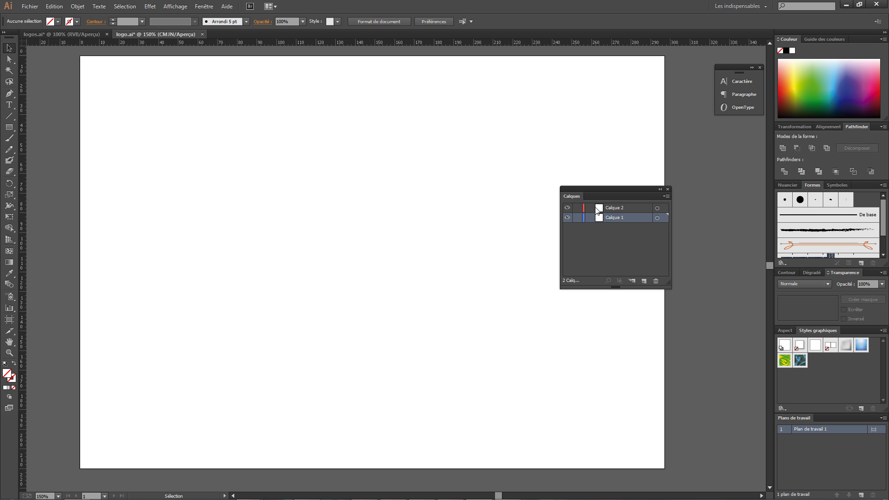
{"action": "left_click", "coordinate": [613, 207]}
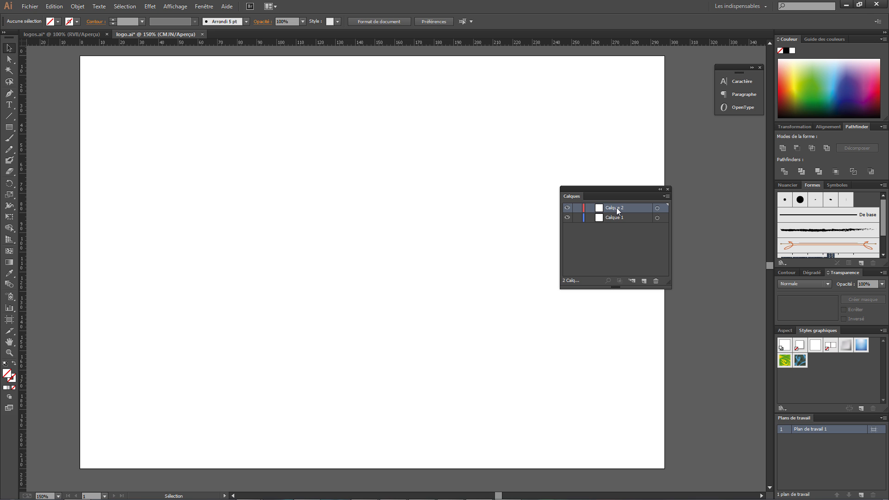
Draw a rectangle about 76 × 42 mm on Calque 1 in the upper-left half of the artboard.
{"action": "left_click", "coordinate": [614, 218]}
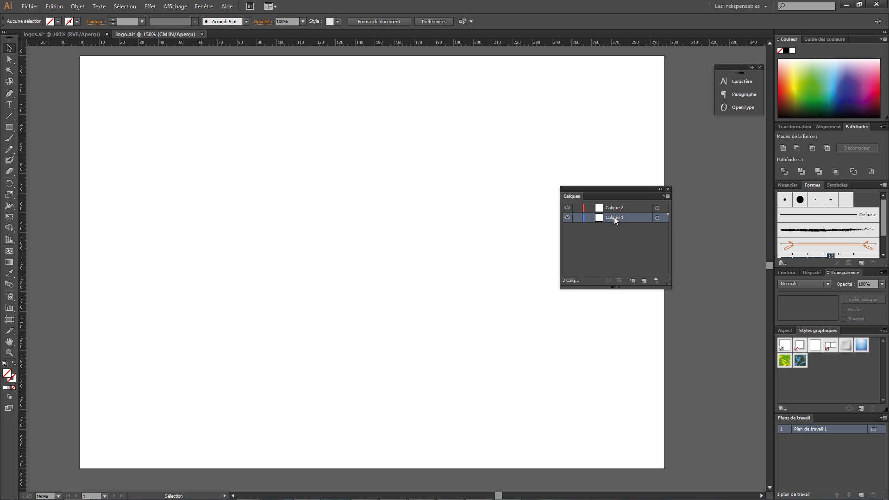
{"action": "left_click", "coordinate": [10, 127]}
{"action": "left_click_drag", "start_coordinate": [219, 162], "coordinate": [368, 244]}
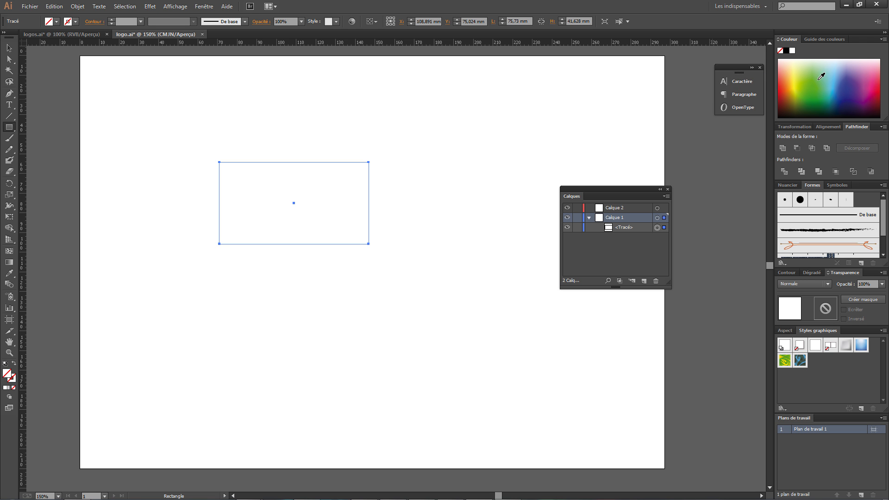
Fill the new rectangle with medium green from the colour spectrum.
{"action": "left_click", "coordinate": [805, 41]}
{"action": "left_click", "coordinate": [790, 40]}
{"action": "left_click", "coordinate": [822, 78]}
{"action": "left_click", "coordinate": [9, 48]}
{"action": "left_click", "coordinate": [304, 122]}
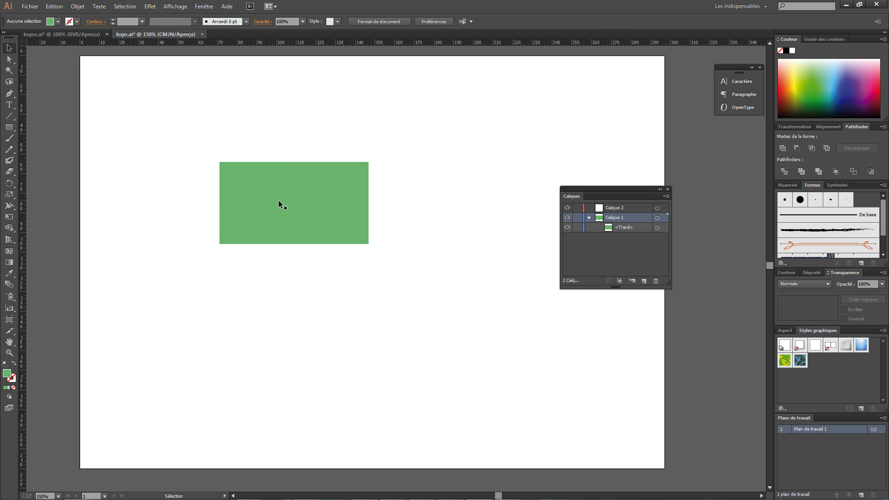
{"action": "left_click", "coordinate": [316, 184]}
{"action": "left_click", "coordinate": [310, 108]}
{"action": "left_click", "coordinate": [307, 202]}
Draw a smaller rectangle about 43 × 27 mm on Calque 1, place it over the green rectangle and fill it dark blue.
{"action": "left_click", "coordinate": [9, 126]}
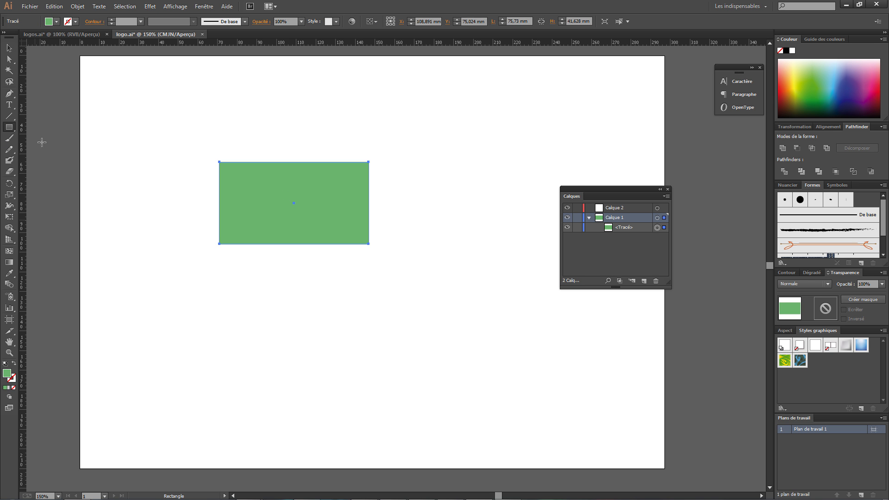
{"action": "left_click_drag", "start_coordinate": [202, 97], "coordinate": [285, 151]}
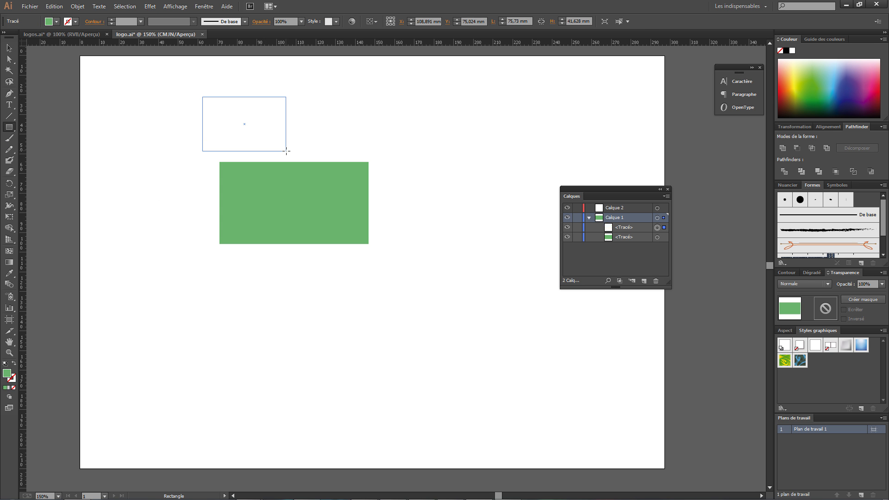
{"action": "left_click", "coordinate": [10, 48]}
{"action": "left_click_drag", "start_coordinate": [237, 107], "coordinate": [290, 188]}
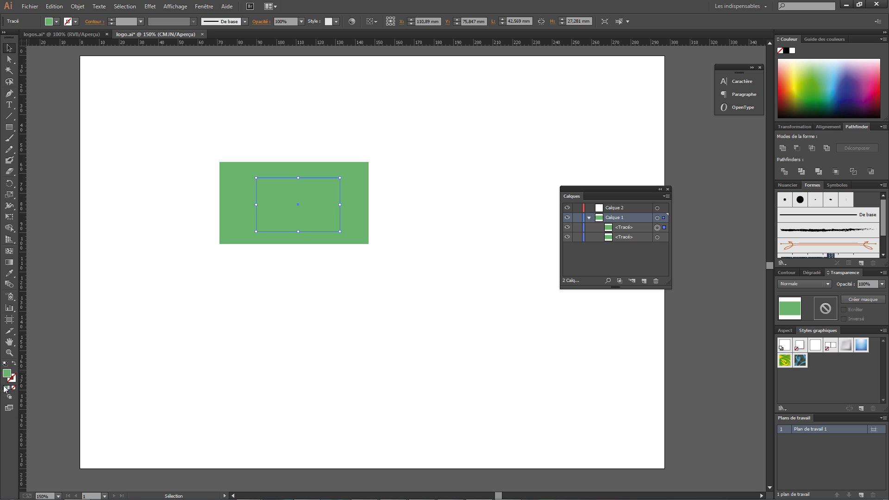
{"action": "left_click", "coordinate": [852, 81]}
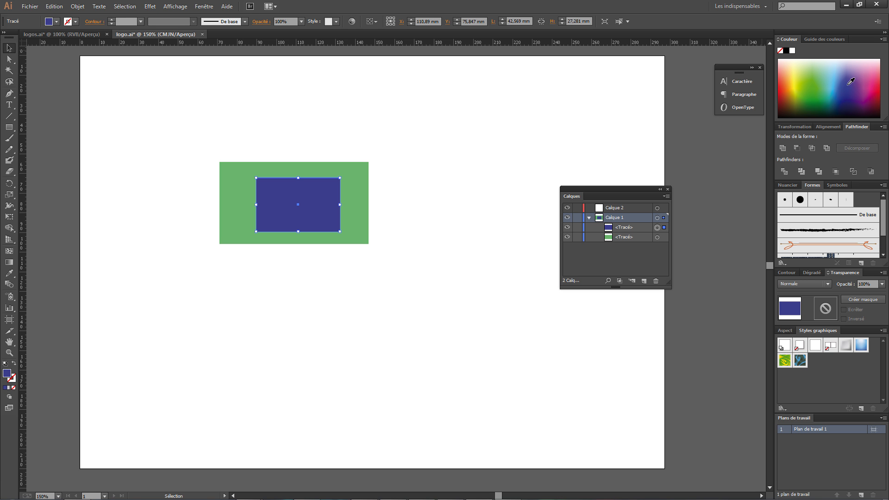
{"action": "left_click", "coordinate": [486, 128]}
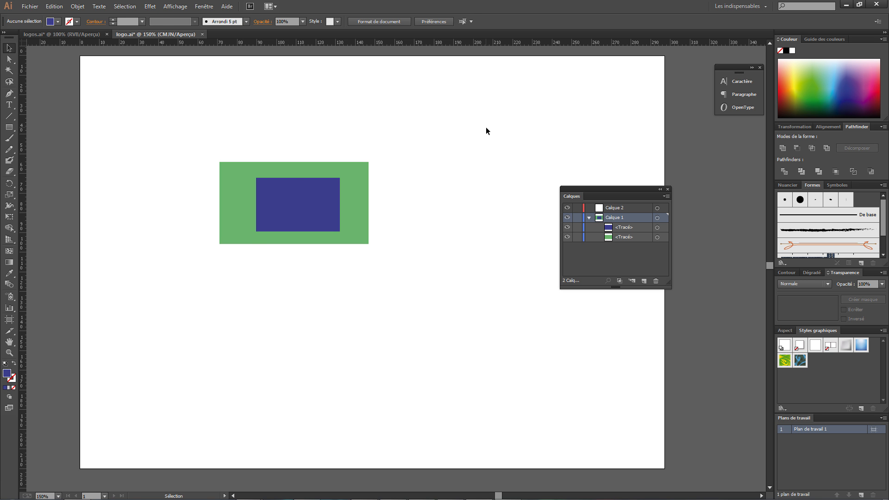
Select the blue and green rectangles in turn to check which entry in the layer list matches each one.
{"action": "left_click", "coordinate": [321, 200]}
{"action": "left_click", "coordinate": [414, 191]}
{"action": "left_click", "coordinate": [316, 196]}
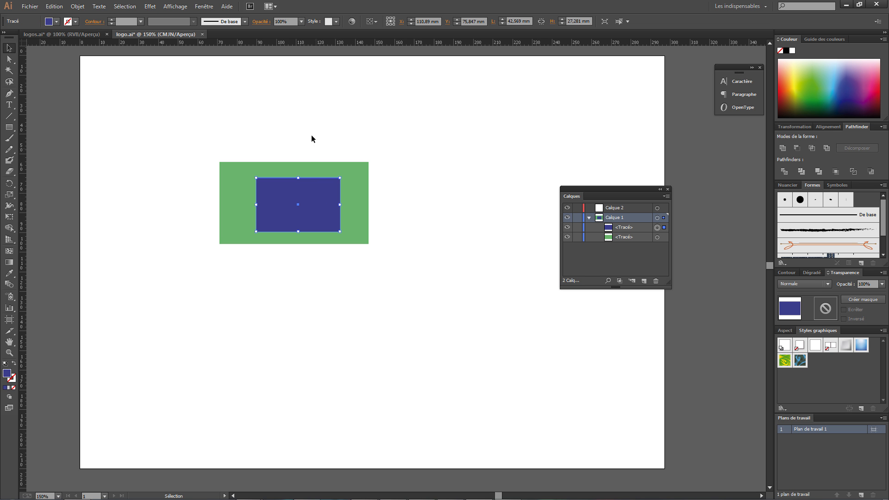
{"action": "left_click", "coordinate": [356, 192]}
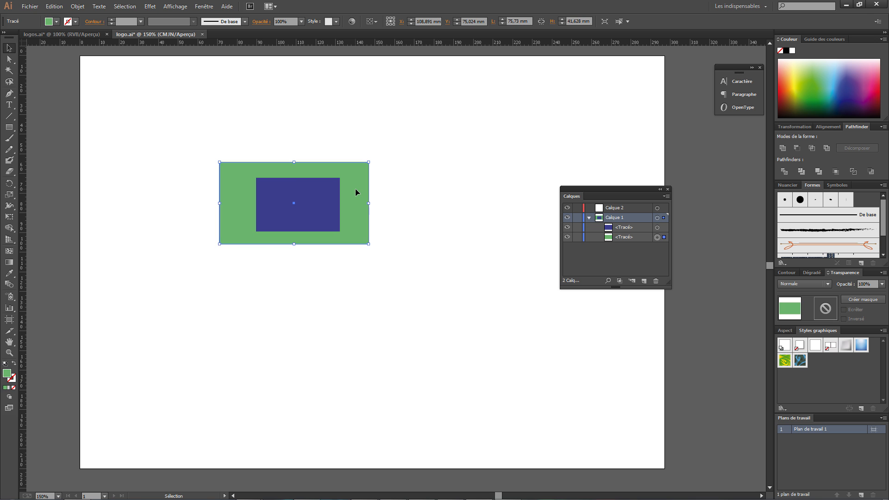
{"action": "left_click", "coordinate": [328, 192]}
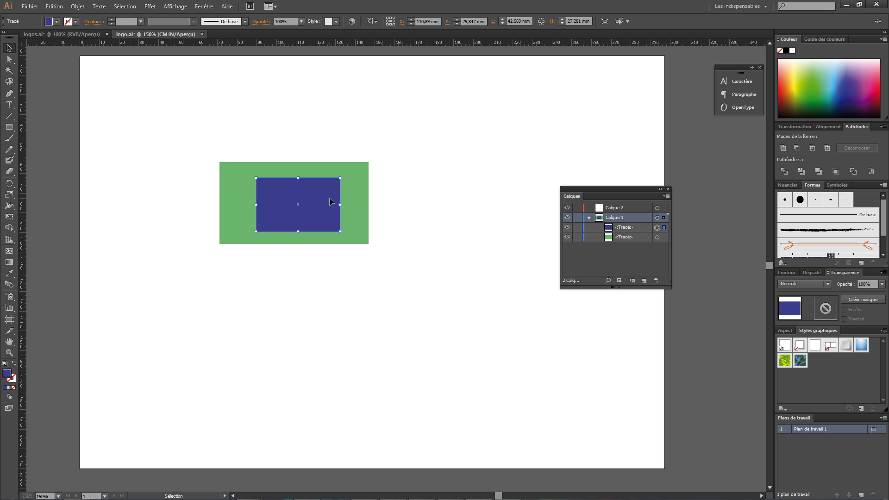
Nudge the blue rectangle slightly to centre it and send it backward (En arrière) behind the green rectangle.
{"action": "mouse_move", "coordinate": [317, 197]}
{"action": "left_mouse_down"}
{"action": "mouse_move", "coordinate": [311, 280]}
{"action": "mouse_move", "coordinate": [310, 190]}
{"action": "mouse_move", "coordinate": [313, 198]}
{"action": "left_mouse_up"}
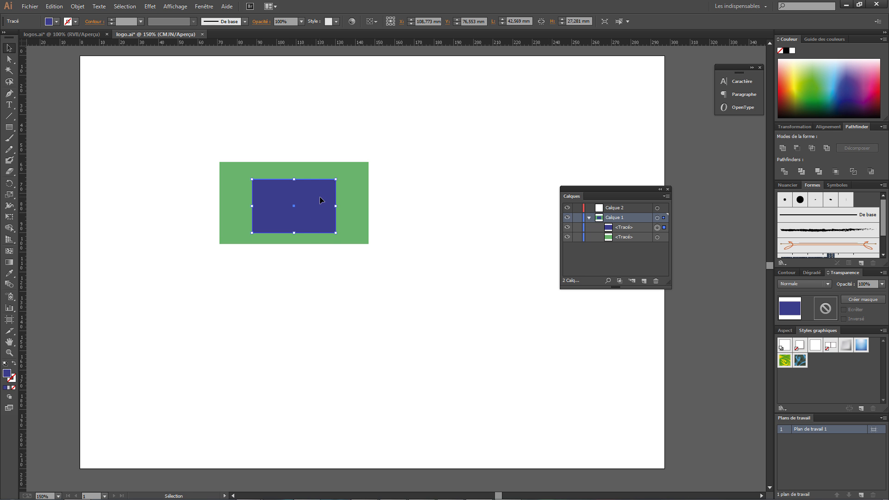
{"action": "right_click", "coordinate": [321, 198]}
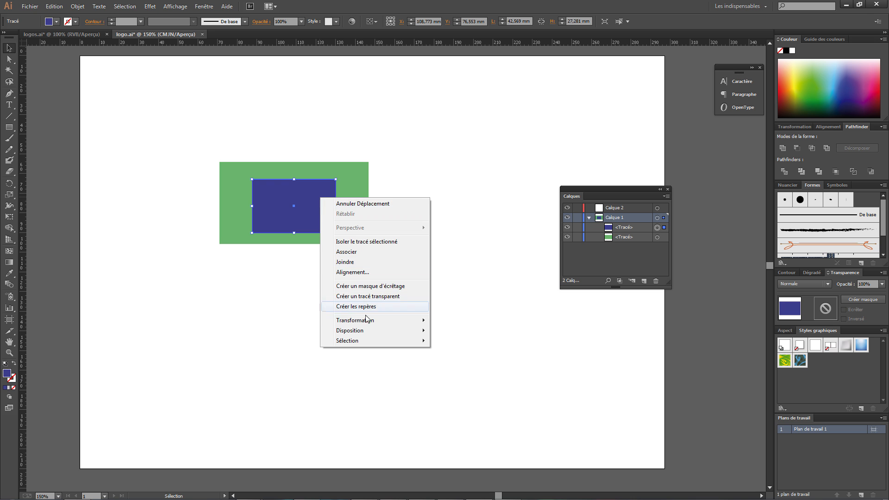
{"action": "mouse_move", "coordinate": [370, 332]}
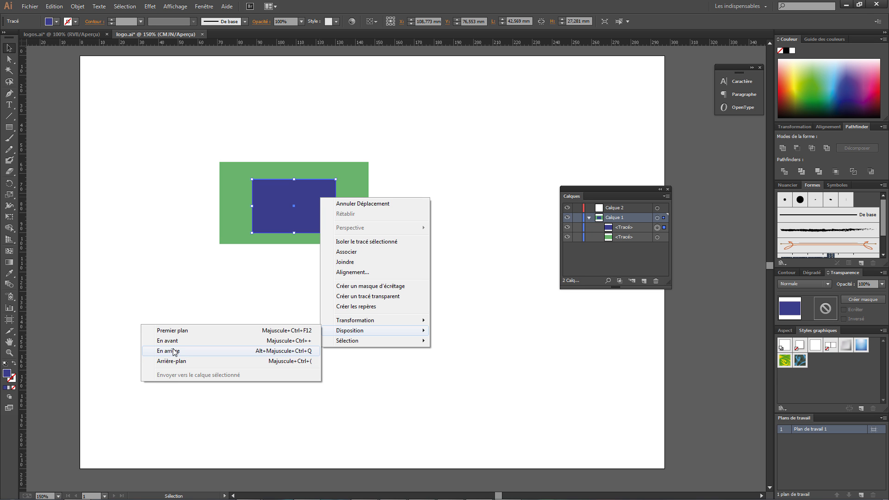
{"action": "left_click", "coordinate": [175, 351]}
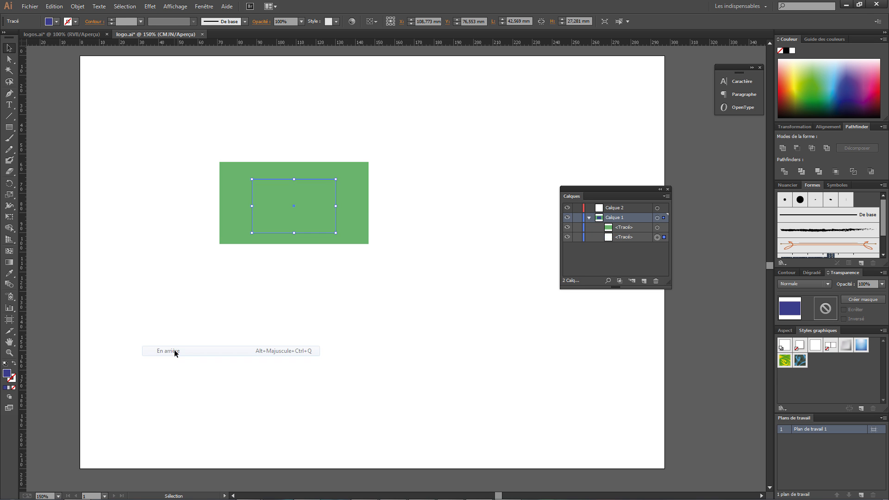
{"action": "left_click", "coordinate": [361, 301]}
Select both overlapping rectangles, and target each path individually through the layer list to locate the hidden one.
{"action": "left_click_drag", "start_coordinate": [269, 136], "coordinate": [341, 262]}
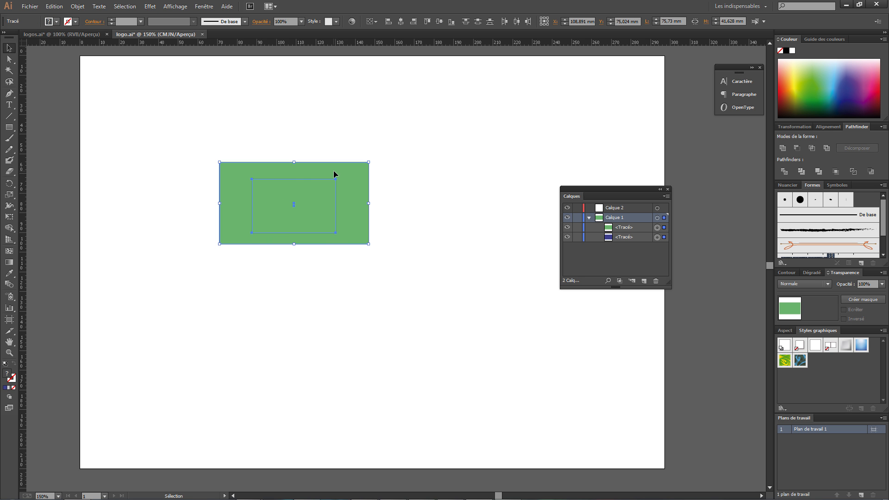
{"action": "left_click", "coordinate": [418, 225]}
{"action": "left_click", "coordinate": [623, 227]}
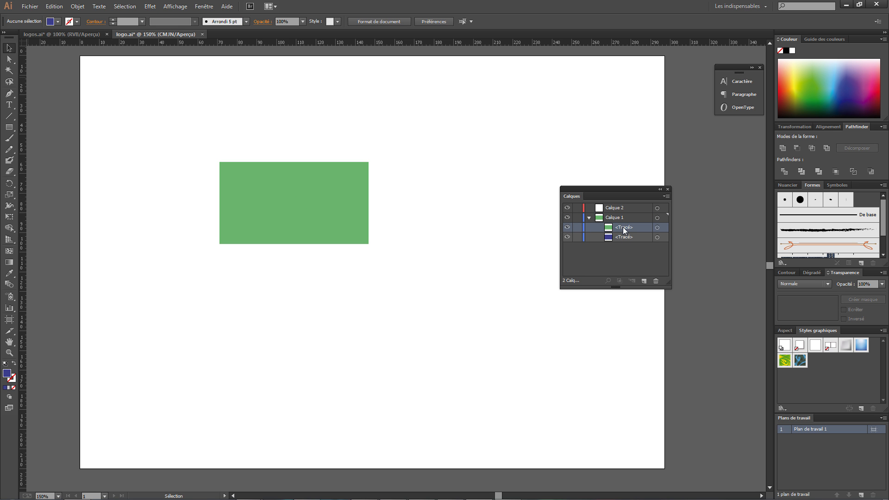
{"action": "left_click", "coordinate": [657, 227]}
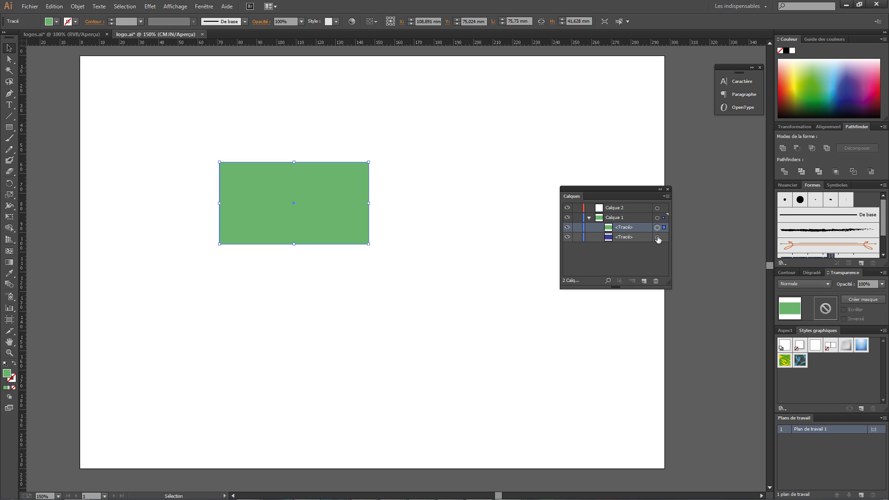
{"action": "left_click", "coordinate": [657, 237]}
Try to move the hidden blue rectangle directly on the artboard, undo the resulting move and deselect everything.
{"action": "left_click_drag", "start_coordinate": [314, 193], "coordinate": [325, 170]}
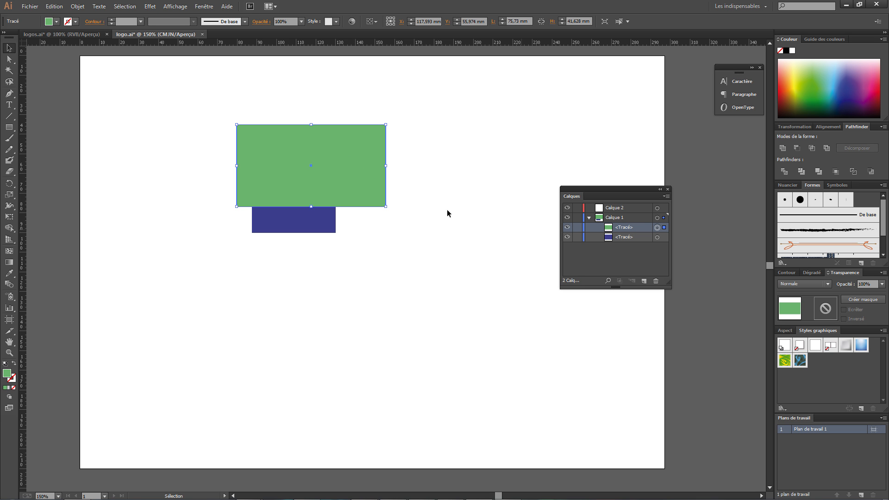
{"action": "key", "text": "a"}
{"action": "key", "text": "ctrl+z"}
{"action": "left_click", "coordinate": [437, 190]}
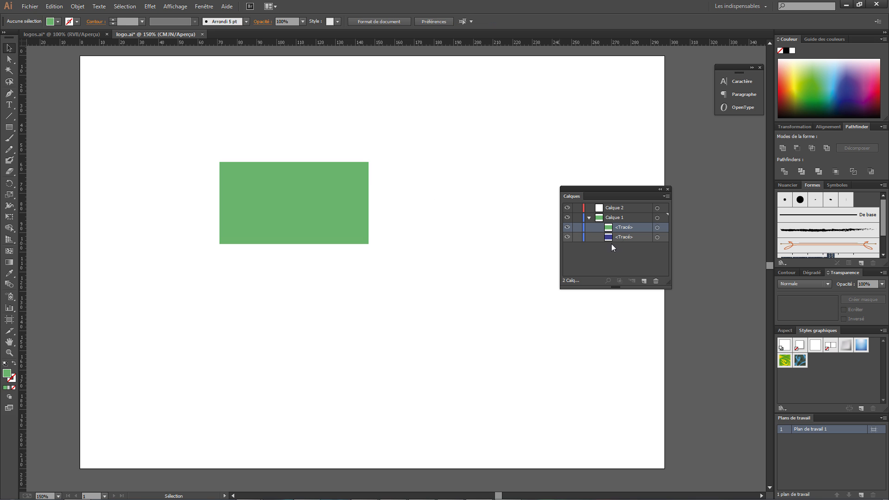
Test locking and unlocking the blue path, and lock the green path in Calque 1.
{"action": "left_click", "coordinate": [629, 235]}
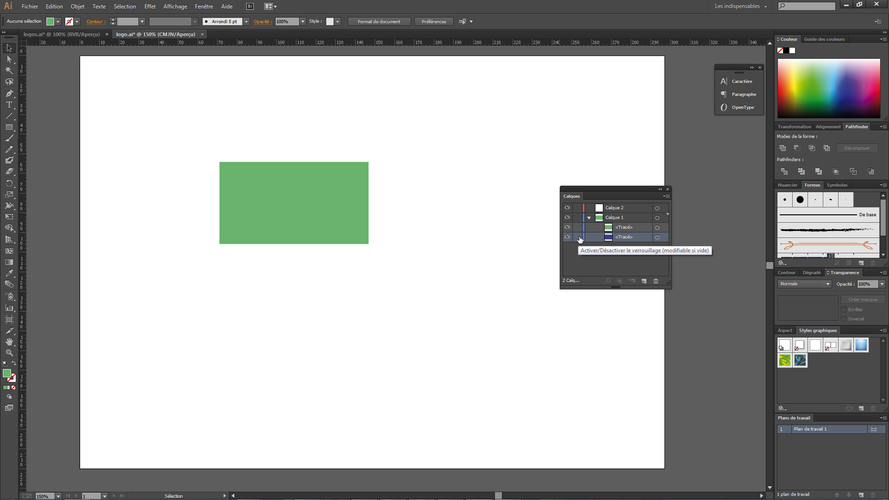
{"action": "left_click", "coordinate": [578, 238]}
{"action": "left_click", "coordinate": [578, 238]}
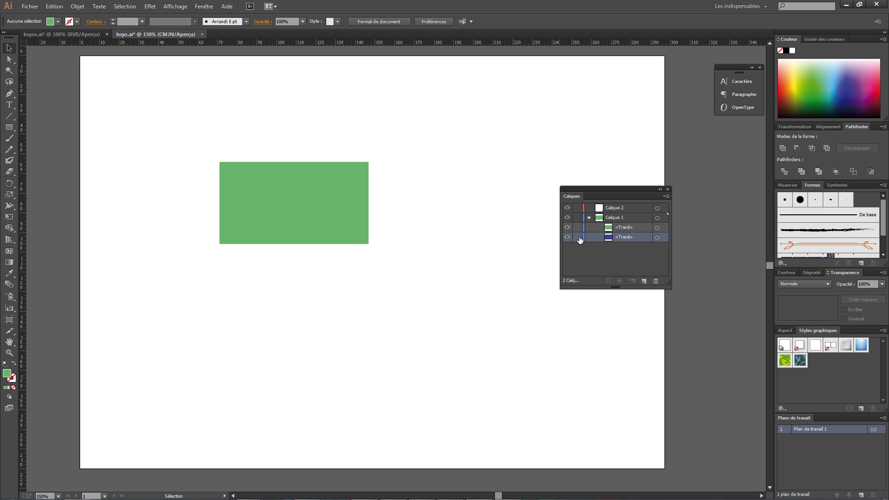
{"action": "left_click", "coordinate": [579, 227]}
Select the hidden blue path through the layer list, move it below the green rectangle and return it behind it.
{"action": "left_click", "coordinate": [658, 238]}
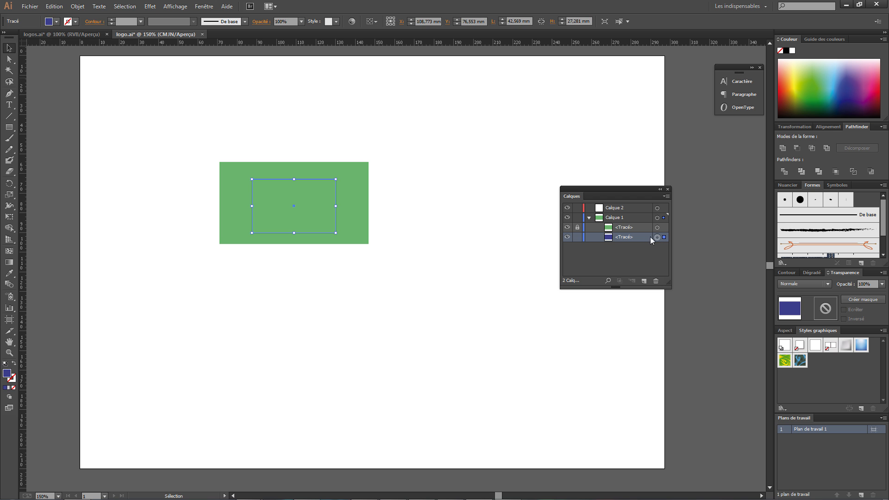
{"action": "left_click_drag", "start_coordinate": [285, 202], "coordinate": [308, 206]}
{"action": "left_click_drag", "start_coordinate": [314, 161], "coordinate": [323, 293]}
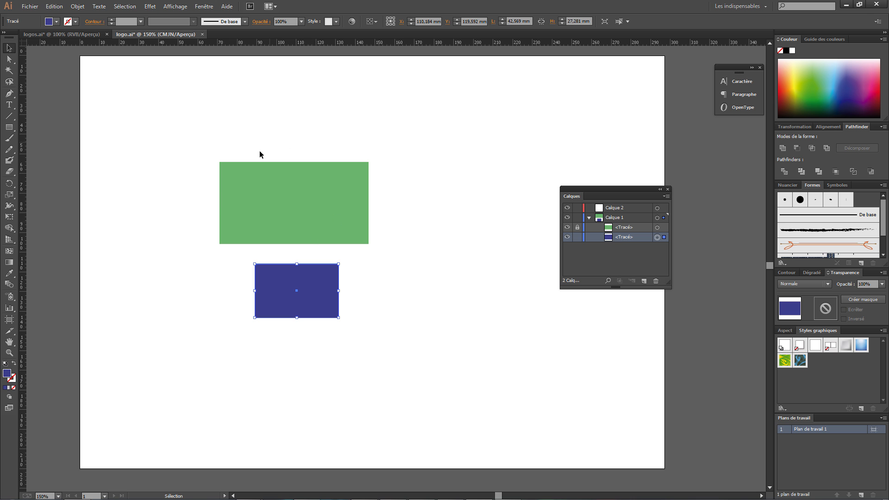
{"action": "left_click_drag", "start_coordinate": [328, 290], "coordinate": [308, 208]}
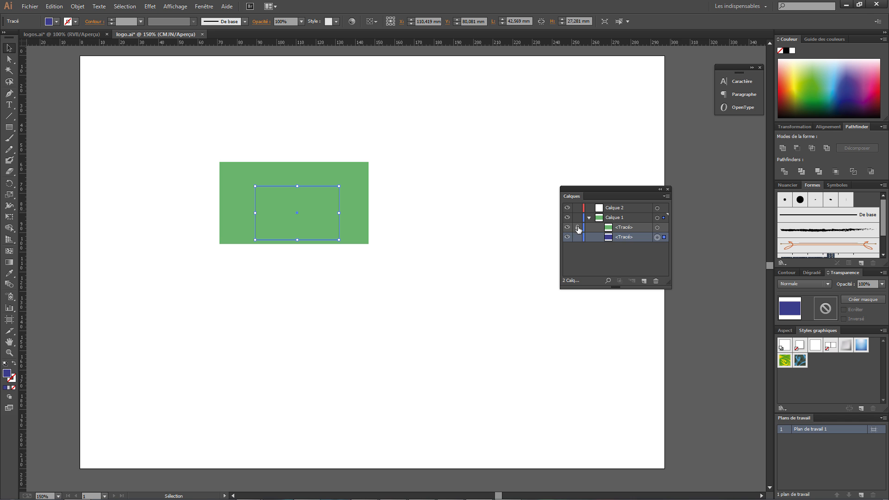
Move the blue path from Calque 1 into Calque 2 and collapse Calque 1's contents.
{"action": "mouse_move", "coordinate": [656, 238]}
{"action": "left_mouse_down"}
{"action": "mouse_move", "coordinate": [626, 229]}
{"action": "mouse_move", "coordinate": [618, 211]}
{"action": "left_mouse_up"}
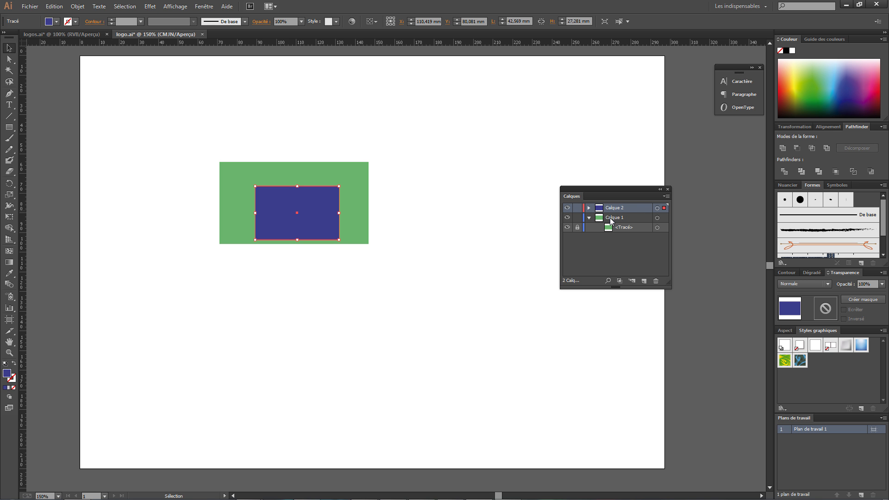
{"action": "left_click", "coordinate": [610, 217]}
{"action": "left_click", "coordinate": [590, 218]}
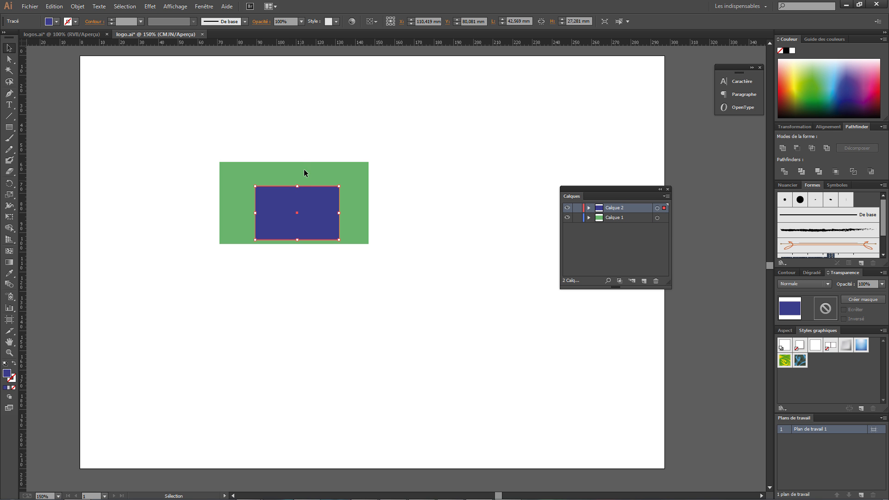
Move the blue rectangle slightly upward over the green one, and lock Calque 1 as a whole instead of its green path.
{"action": "left_click_drag", "start_coordinate": [316, 206], "coordinate": [318, 187]}
{"action": "left_click", "coordinate": [355, 185]}
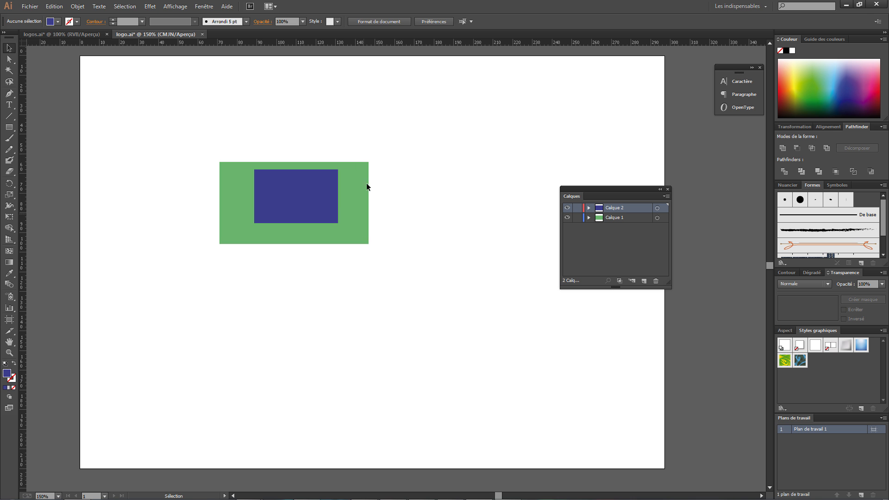
{"action": "left_click", "coordinate": [589, 218]}
{"action": "left_click", "coordinate": [625, 226]}
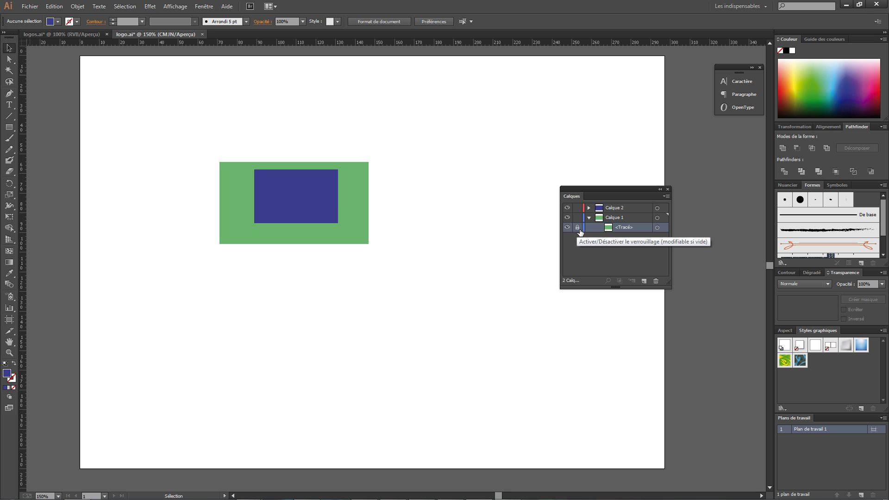
{"action": "left_click", "coordinate": [578, 228]}
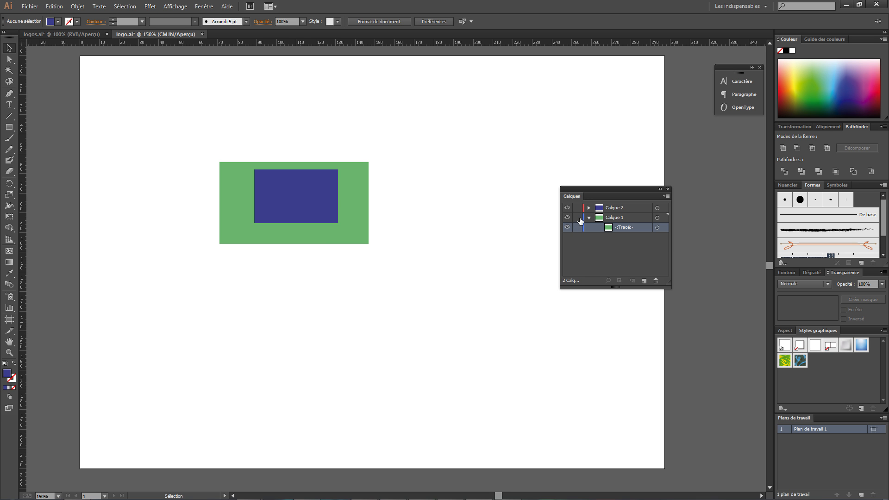
{"action": "left_click", "coordinate": [578, 217]}
Try to select and move the locked green rectangle, and shift the blue rectangle slightly down.
{"action": "left_click_drag", "start_coordinate": [384, 248], "coordinate": [384, 250]}
{"action": "left_click_drag", "start_coordinate": [362, 163], "coordinate": [379, 269]}
{"action": "left_click_drag", "start_coordinate": [363, 166], "coordinate": [366, 251]}
{"action": "left_click_drag", "start_coordinate": [358, 164], "coordinate": [358, 241]}
{"action": "mouse_move", "coordinate": [326, 186]}
{"action": "left_mouse_down"}
{"action": "mouse_move", "coordinate": [384, 123]}
{"action": "mouse_move", "coordinate": [356, 188]}
{"action": "mouse_move", "coordinate": [312, 228]}
{"action": "mouse_move", "coordinate": [336, 169]}
{"action": "mouse_move", "coordinate": [338, 184]}
{"action": "mouse_move", "coordinate": [325, 197]}
{"action": "left_mouse_up"}
Stack Calque 2 below Calque 1 and move the blue rectangle around behind the green one, ending above and right of it.
{"action": "left_click", "coordinate": [589, 217]}
{"action": "left_click_drag", "start_coordinate": [630, 209], "coordinate": [630, 232]}
{"action": "left_click_drag", "start_coordinate": [327, 200], "coordinate": [299, 131]}
{"action": "left_click_drag", "start_coordinate": [302, 133], "coordinate": [436, 146]}
{"action": "left_click_drag", "start_coordinate": [434, 149], "coordinate": [419, 194]}
{"action": "left_click_drag", "start_coordinate": [402, 194], "coordinate": [292, 204]}
{"action": "left_click_drag", "start_coordinate": [293, 199], "coordinate": [264, 174]}
{"action": "left_click_drag", "start_coordinate": [249, 178], "coordinate": [187, 179]}
{"action": "left_click_drag", "start_coordinate": [231, 193], "coordinate": [303, 259]}
{"action": "left_click_drag", "start_coordinate": [288, 240], "coordinate": [442, 146]}
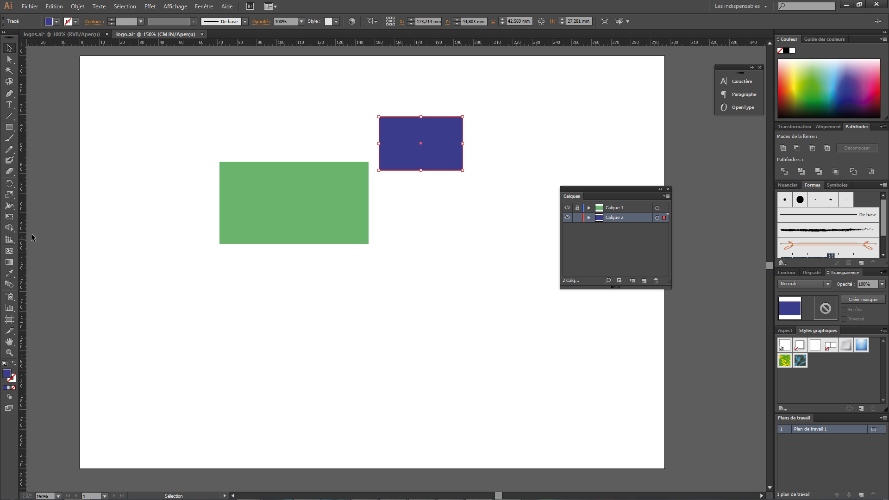
Draw a rectangle about 40 × 19 mm above the green one in Calque 2 and fill it with red.
{"action": "left_click", "coordinate": [9, 126]}
{"action": "left_click_drag", "start_coordinate": [245, 118], "coordinate": [325, 155]}
{"action": "left_click", "coordinate": [9, 47]}
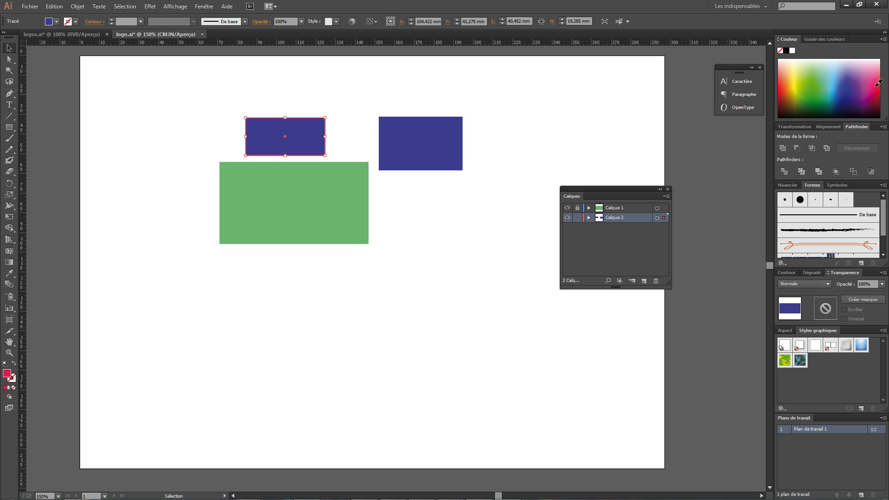
{"action": "left_click", "coordinate": [876, 82]}
{"action": "left_click", "coordinate": [211, 92]}
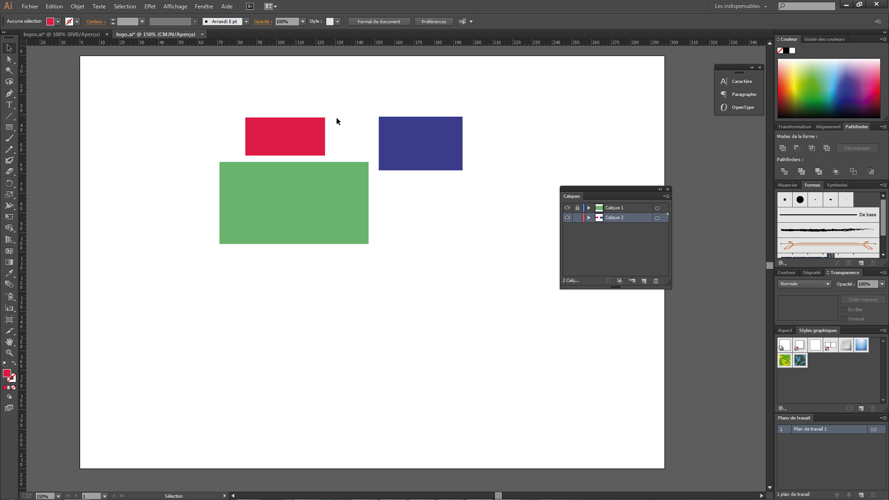
Target everything in Calque 2 and move both rectangles around together, leaving them partly behind the green rectangle's lower edge.
{"action": "left_click", "coordinate": [657, 218]}
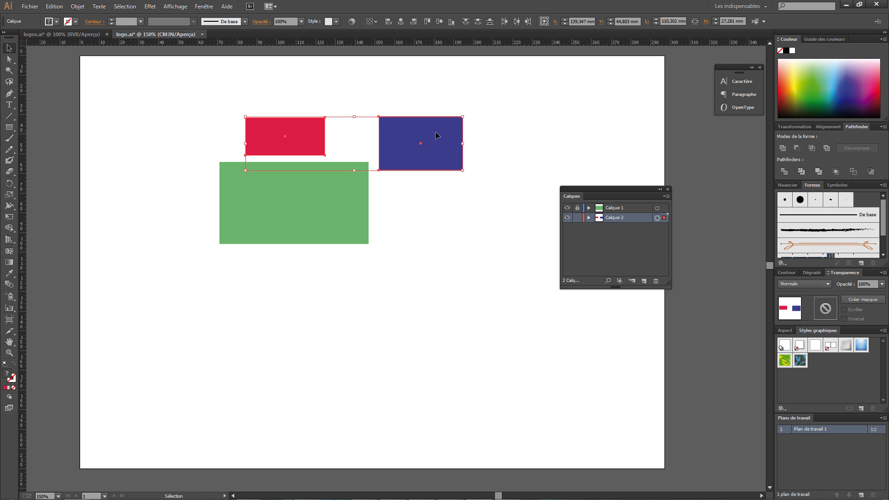
{"action": "left_click_drag", "start_coordinate": [436, 134], "coordinate": [297, 210]}
{"action": "left_click_drag", "start_coordinate": [297, 210], "coordinate": [464, 228]}
{"action": "left_click_drag", "start_coordinate": [465, 229], "coordinate": [451, 176]}
{"action": "left_click_drag", "start_coordinate": [451, 176], "coordinate": [425, 133]}
{"action": "left_click_drag", "start_coordinate": [425, 133], "coordinate": [403, 296]}
{"action": "left_click_drag", "start_coordinate": [402, 299], "coordinate": [408, 235]}
{"action": "left_click_drag", "start_coordinate": [408, 236], "coordinate": [405, 247]}
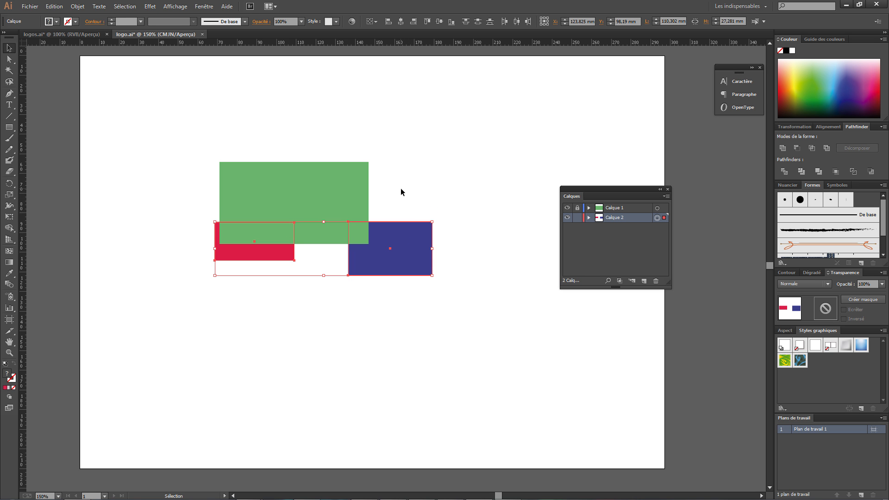
{"action": "left_click", "coordinate": [401, 192]}
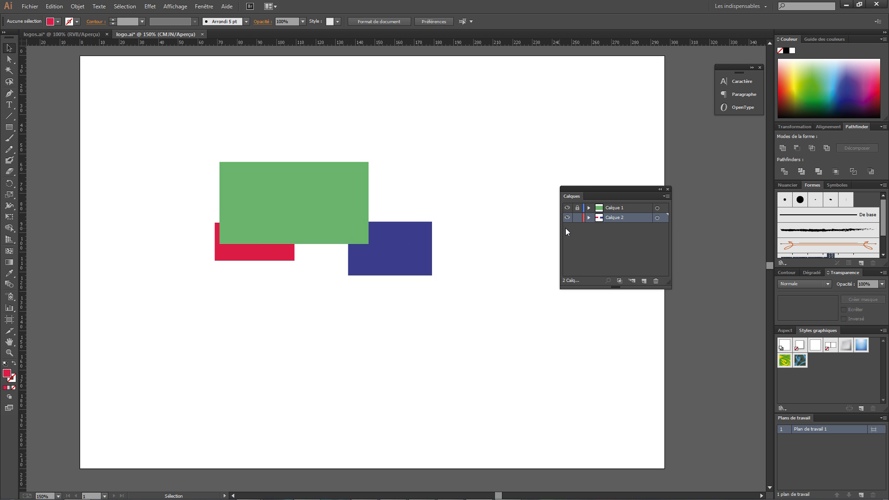
Add three new layers between Calque 1 and Calque 2, and unlock Calque 1.
{"action": "left_click", "coordinate": [643, 280]}
{"action": "left_click", "coordinate": [643, 280]}
{"action": "left_click", "coordinate": [643, 279]}
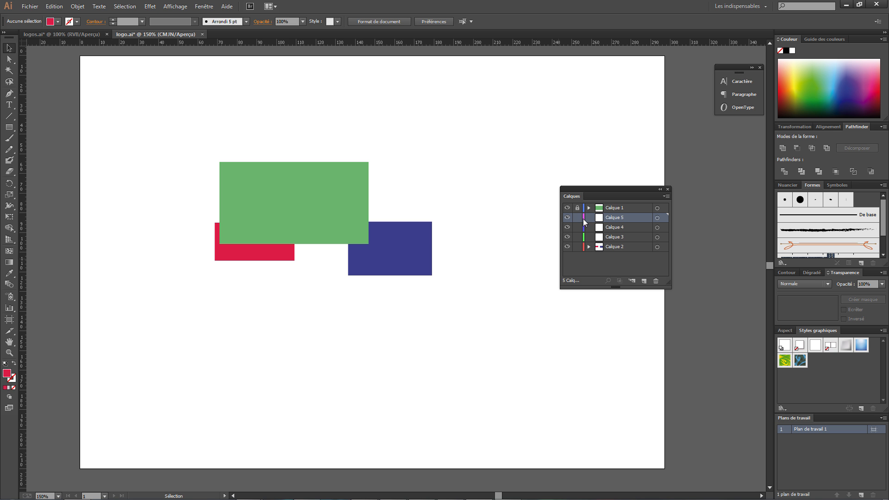
{"action": "left_click", "coordinate": [615, 208]}
{"action": "left_click", "coordinate": [615, 247]}
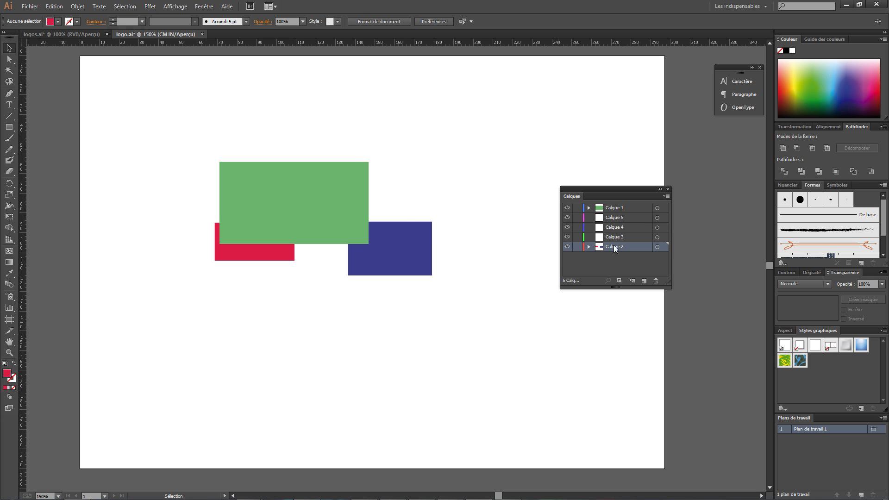
Move only the blue rectangle left so it lies partly beneath the red and green ones, and deselect it.
{"action": "left_click", "coordinate": [657, 247]}
{"action": "left_click", "coordinate": [394, 291]}
{"action": "left_click_drag", "start_coordinate": [407, 257], "coordinate": [314, 267]}
{"action": "left_click", "coordinate": [398, 275]}
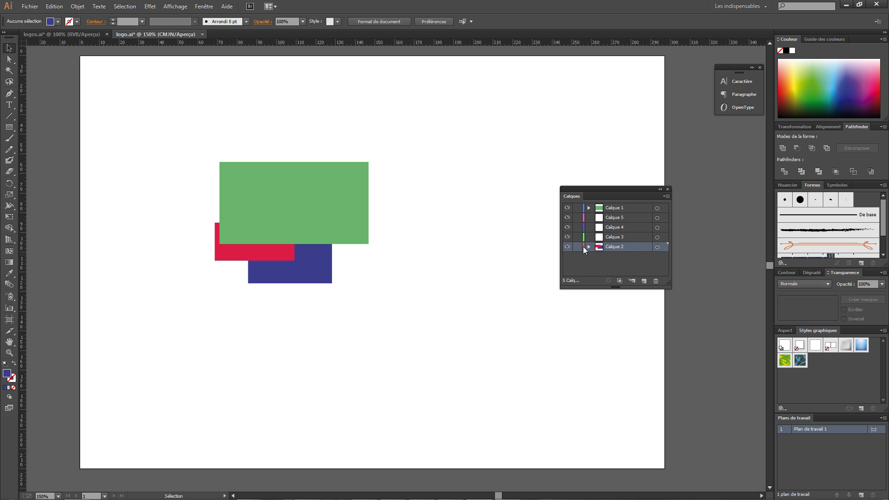
Demonstrate highlighting Calque 3 to Calque 5 as a range and one at a time in the layer list.
{"action": "left_click", "coordinate": [620, 237]}
{"action": "left_click", "coordinate": [613, 217], "text": "shift"}
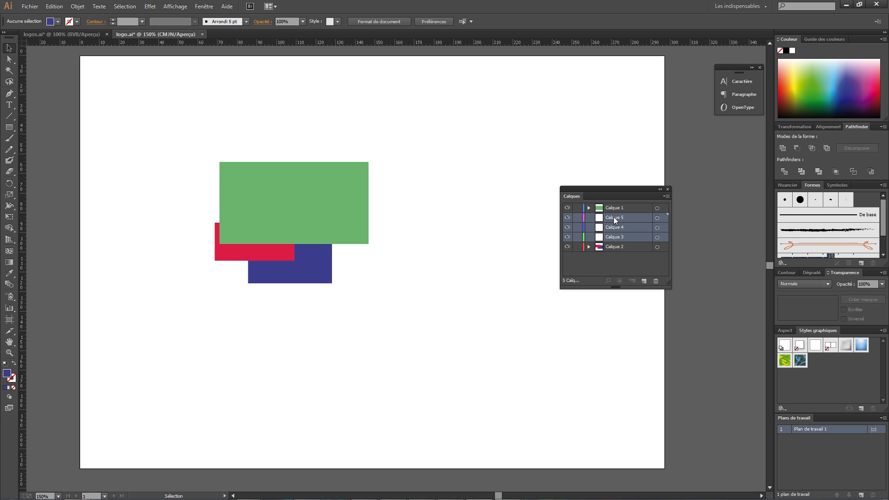
{"action": "double_click", "coordinate": [614, 236]}
{"action": "key", "text": "Return"}
{"action": "left_click", "coordinate": [629, 227]}
{"action": "left_click", "coordinate": [628, 215]}
{"action": "left_click", "coordinate": [628, 226]}
{"action": "left_click", "coordinate": [631, 236]}
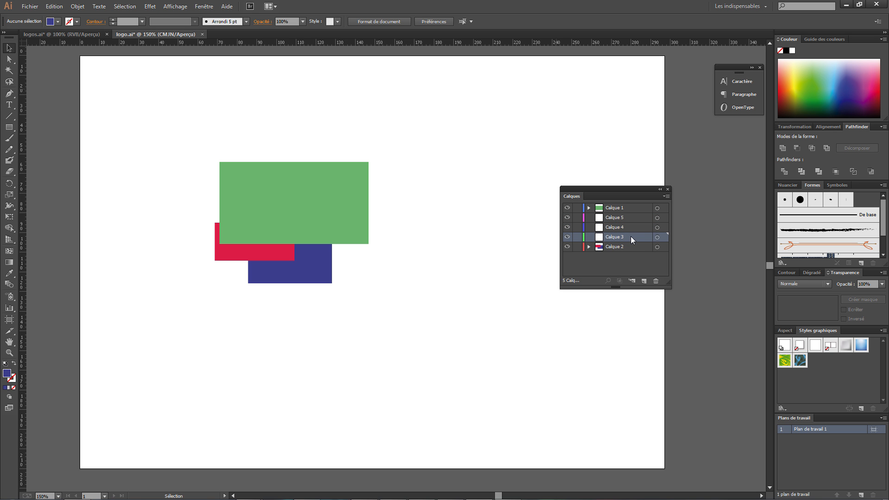
Compare targeting Calque 3 and Calque 4 with merely highlighting individual layers in the list.
{"action": "left_click", "coordinate": [657, 237]}
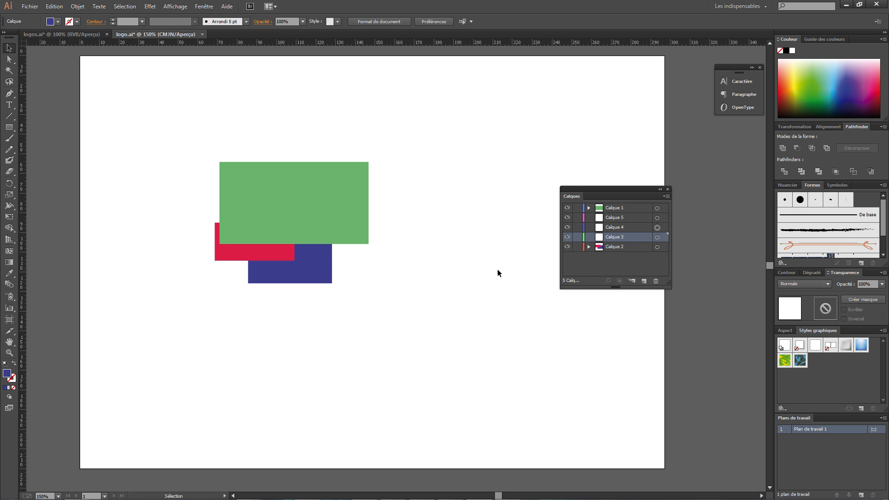
{"action": "left_click", "coordinate": [635, 229]}
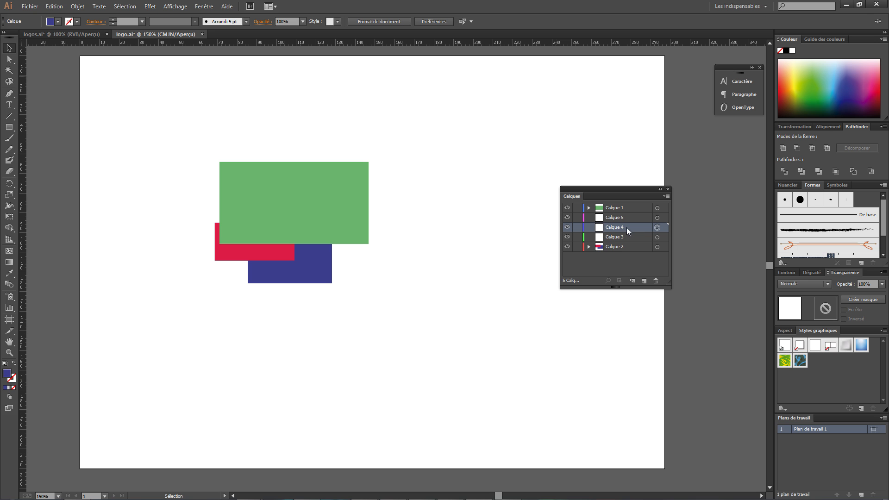
{"action": "left_click", "coordinate": [658, 238]}
{"action": "left_click", "coordinate": [640, 237]}
{"action": "left_click", "coordinate": [632, 229]}
{"action": "left_click", "coordinate": [628, 218]}
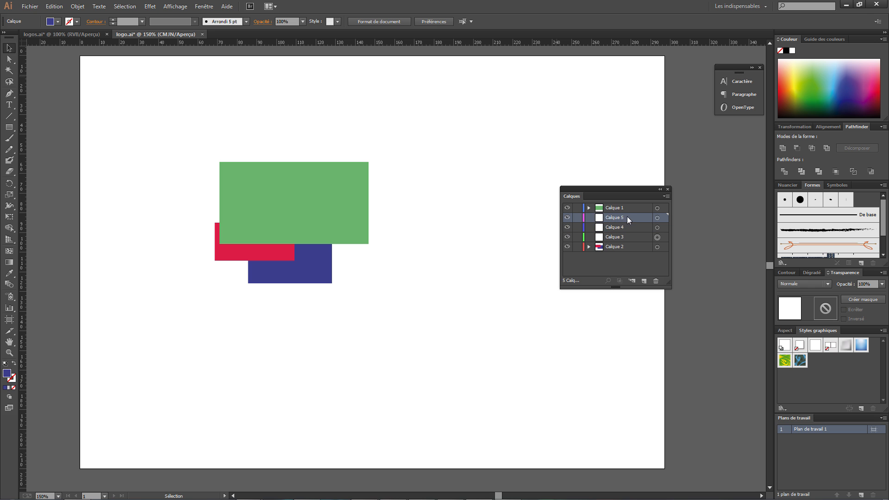
Select the empty layers Calque 5 through Calque 3 as a range and delete them.
{"action": "left_click", "coordinate": [613, 236], "text": "shift"}
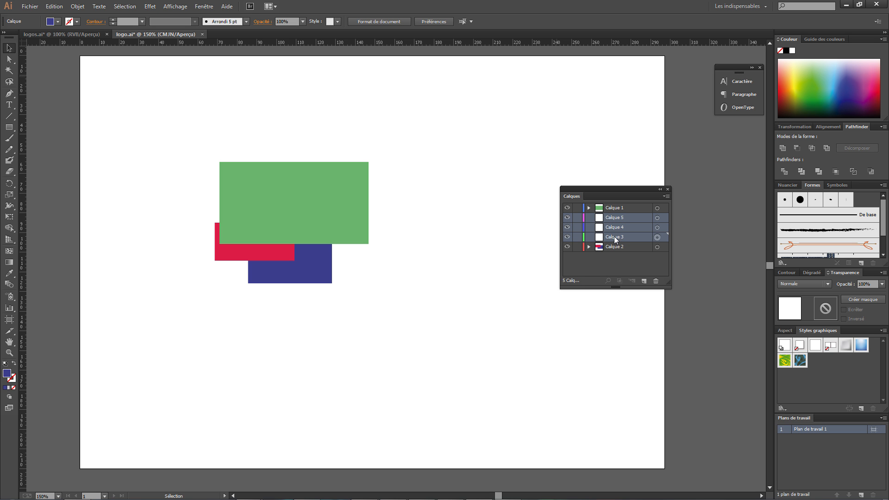
{"action": "left_click", "coordinate": [631, 218]}
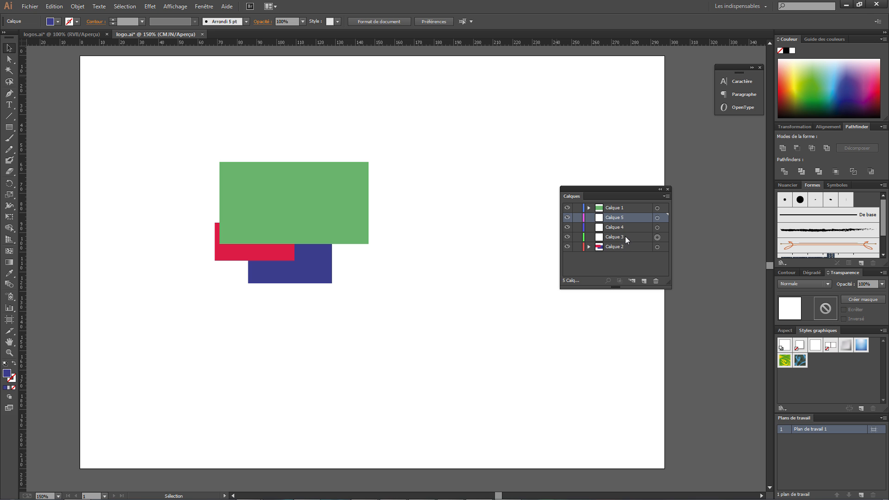
{"action": "left_click", "coordinate": [613, 237], "text": "shift"}
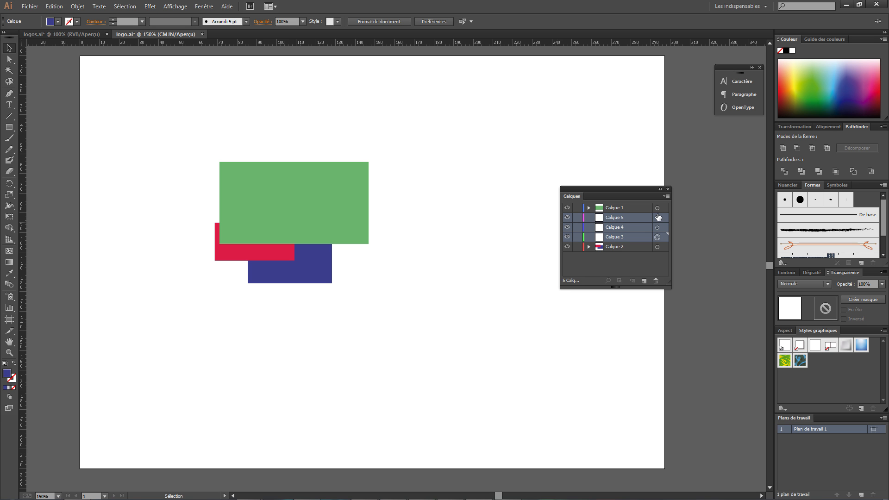
{"action": "left_click", "coordinate": [657, 282]}
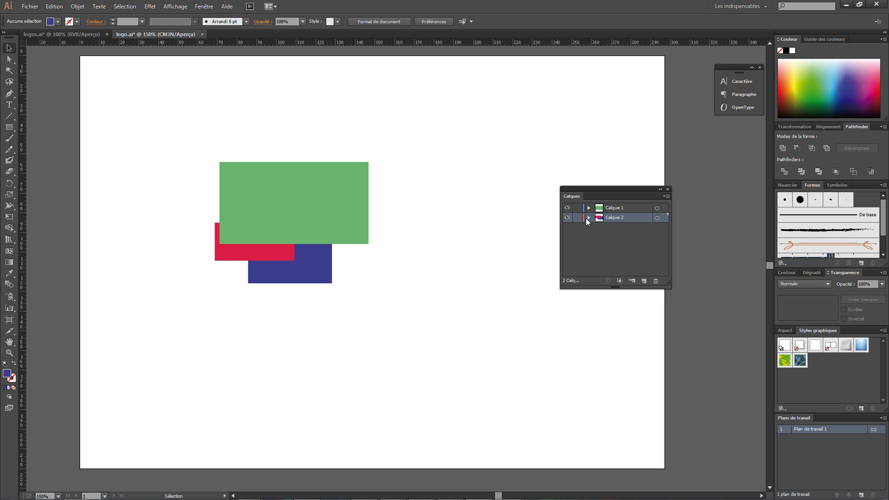
Inspect the contents of Calque 2 and Calque 1, and highlight both layers together in the list.
{"action": "left_click", "coordinate": [589, 217]}
{"action": "left_click", "coordinate": [589, 217]}
{"action": "left_click", "coordinate": [588, 207]}
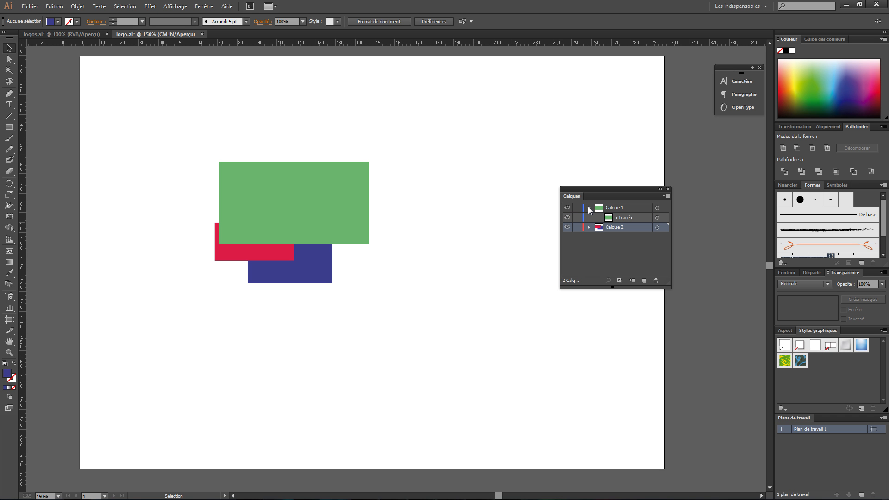
{"action": "left_click", "coordinate": [589, 209]}
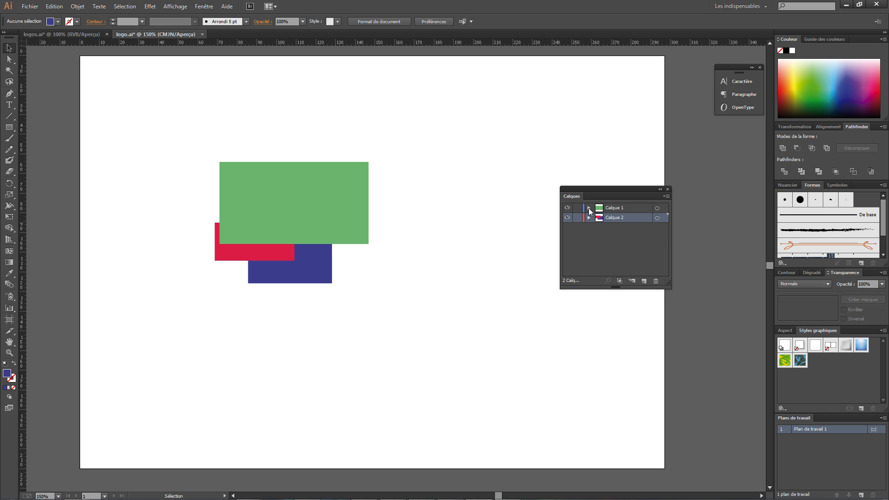
{"action": "left_click", "coordinate": [617, 209], "text": "shift"}
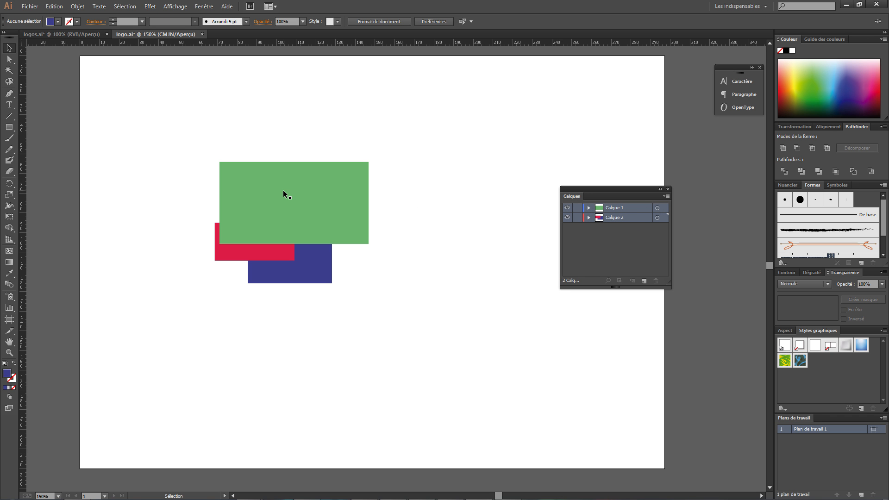
Target the contents of both Calque 1 and Calque 2, move them together right and slightly down, and deselect.
{"action": "left_click", "coordinate": [657, 209]}
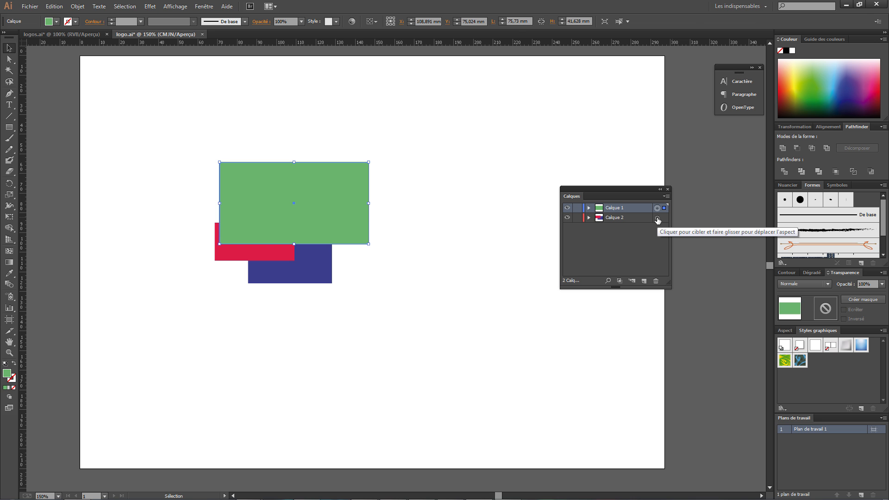
{"action": "left_click", "coordinate": [657, 218], "text": "shift"}
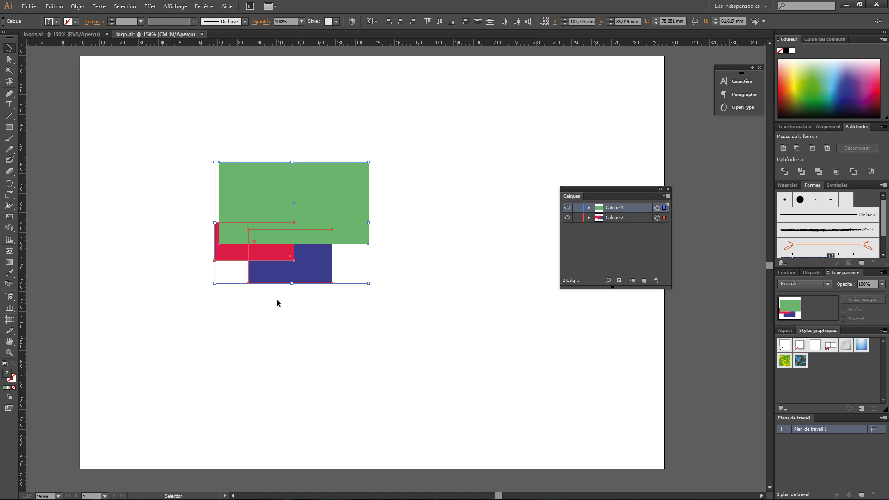
{"action": "left_click_drag", "start_coordinate": [301, 283], "coordinate": [352, 227]}
{"action": "left_click", "coordinate": [391, 156]}
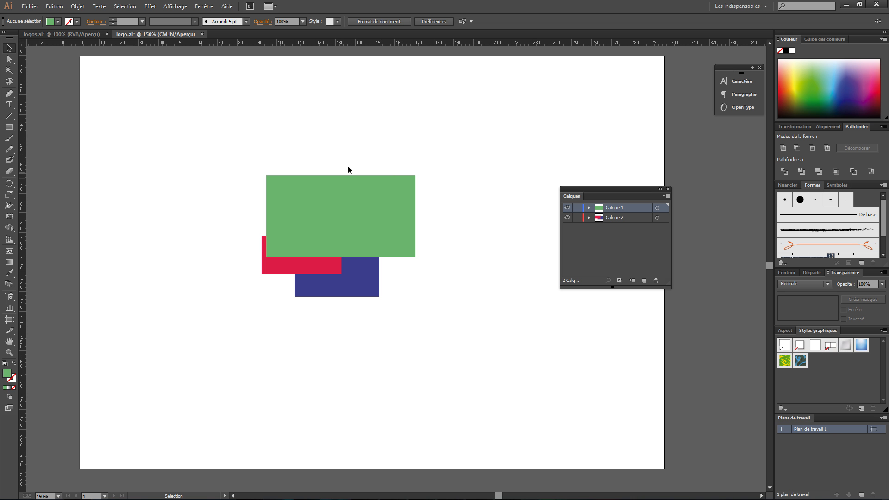
Select all three rectangles with a marquee and reposition them together slightly up and to the left.
{"action": "left_click_drag", "start_coordinate": [216, 141], "coordinate": [469, 360]}
{"action": "left_click_drag", "start_coordinate": [347, 202], "coordinate": [393, 227]}
{"action": "left_click_drag", "start_coordinate": [323, 230], "coordinate": [379, 229]}
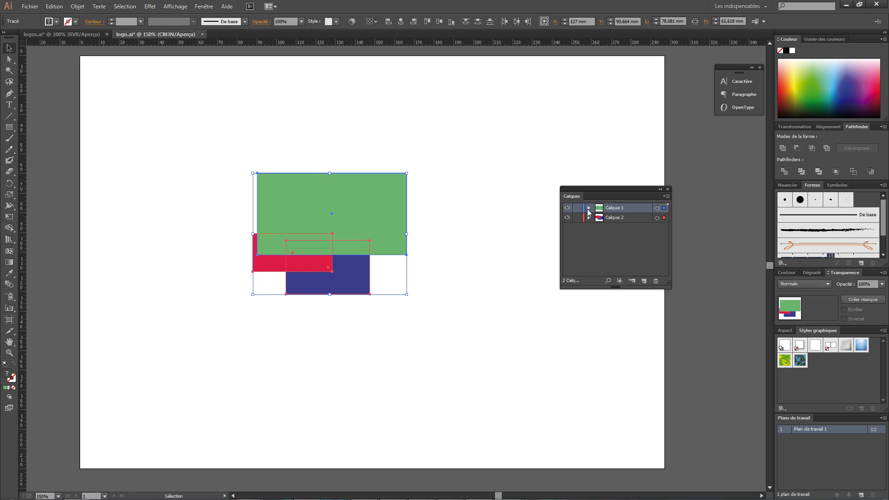
{"action": "left_click", "coordinate": [444, 160]}
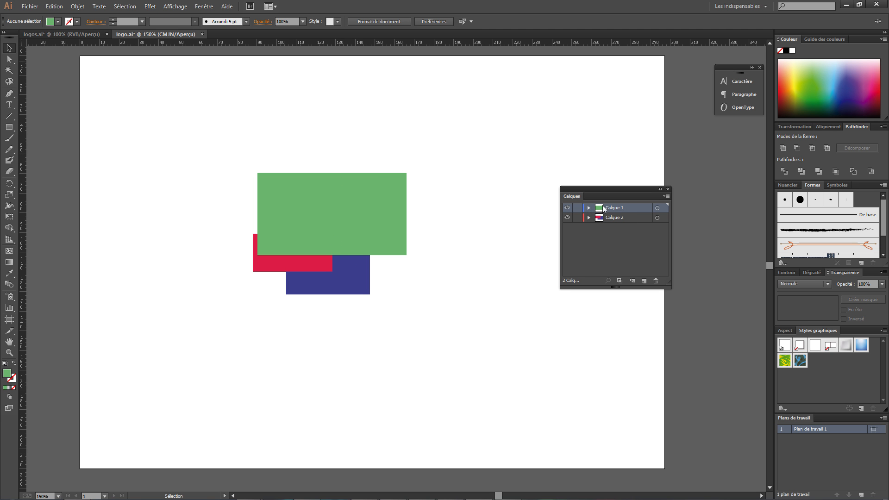
Lock the blue path inside Calque 2 and collapse the layer's contents.
{"action": "left_click", "coordinate": [589, 217]}
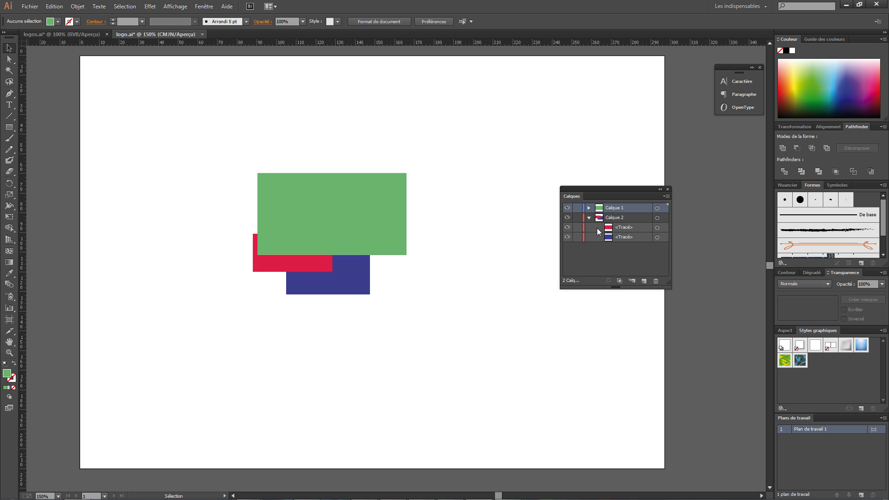
{"action": "left_click", "coordinate": [622, 237]}
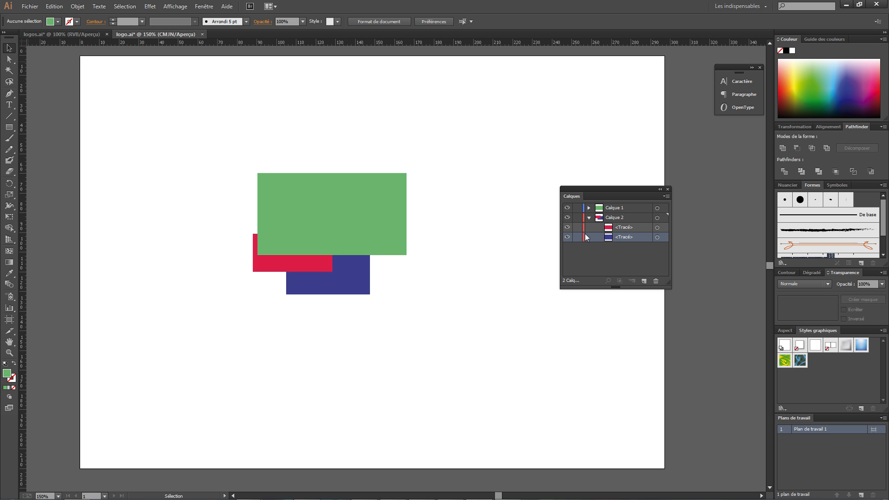
{"action": "left_click", "coordinate": [577, 237]}
{"action": "left_click", "coordinate": [588, 217]}
Marquee-select the artwork and move the unlocked green and red rectangles slightly right and down.
{"action": "left_click_drag", "start_coordinate": [227, 129], "coordinate": [462, 354]}
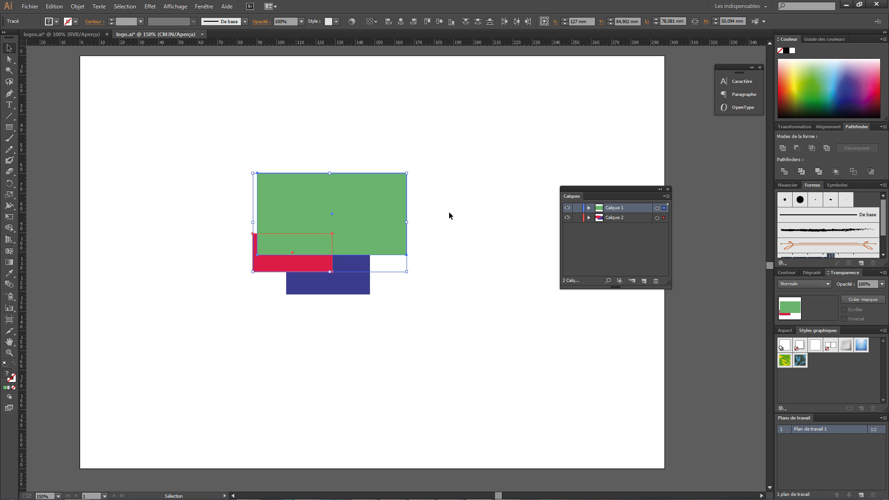
{"action": "left_click_drag", "start_coordinate": [349, 234], "coordinate": [364, 223]}
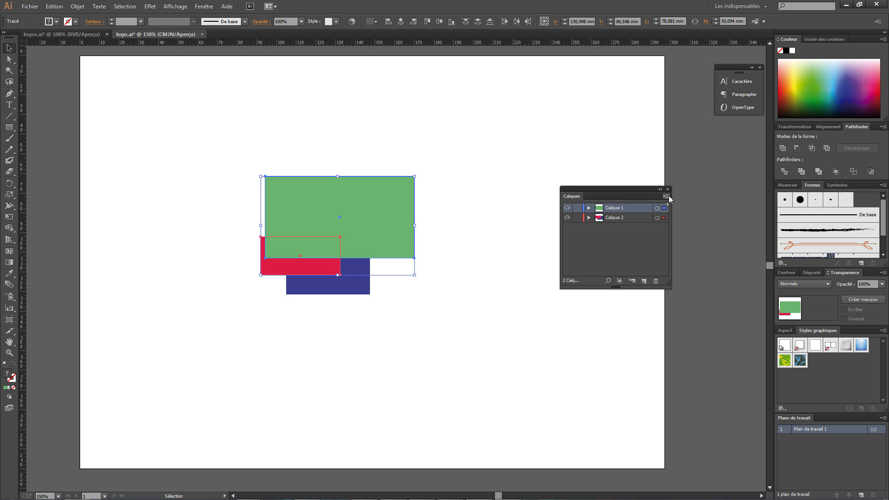
{"action": "left_click", "coordinate": [459, 176]}
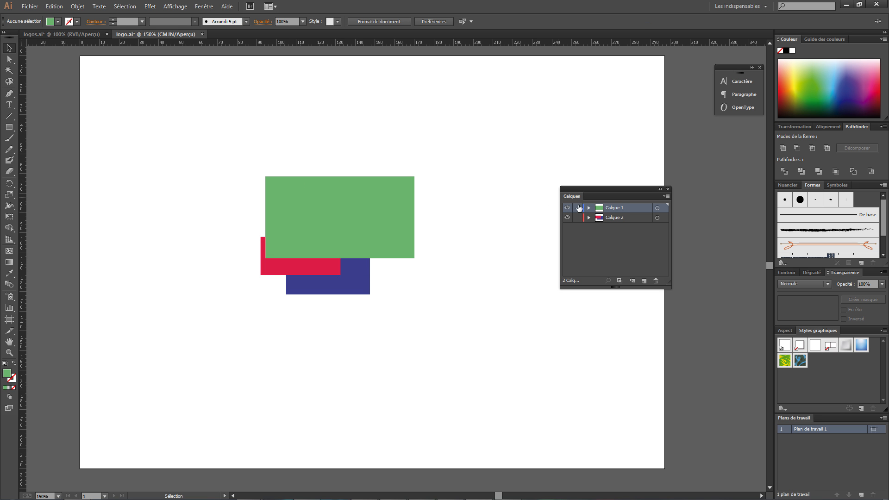
Delete the green rectangle from Calque 1 and select the red rectangle.
{"action": "left_click_drag", "start_coordinate": [223, 156], "coordinate": [466, 336]}
{"action": "left_click", "coordinate": [462, 250]}
{"action": "left_click_drag", "start_coordinate": [334, 202], "coordinate": [337, 214]}
{"action": "key", "text": "Delete"}
{"action": "left_click", "coordinate": [315, 245]}
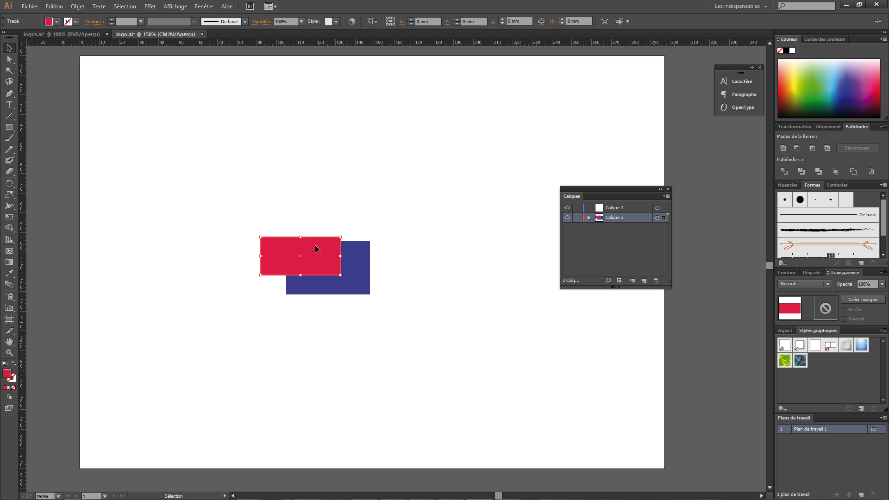
Delete the red rectangle and the unlocked blue path from Calque 2.
{"action": "key", "text": "Delete"}
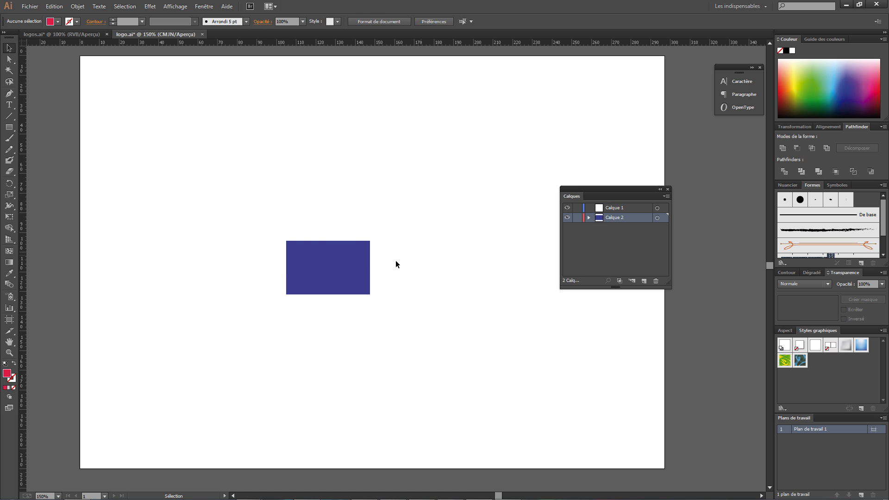
{"action": "left_click", "coordinate": [589, 217]}
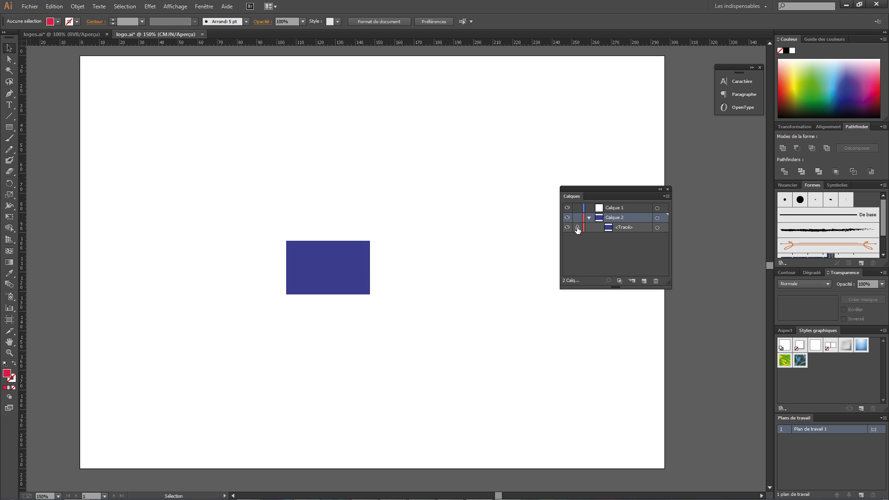
{"action": "left_click", "coordinate": [657, 227]}
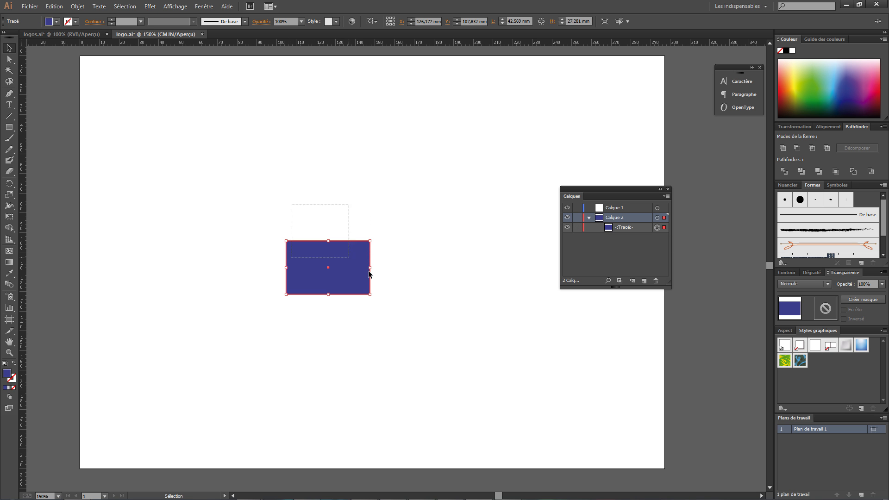
{"action": "key", "text": "Delete"}
Delete the empty layer Calque 2 and dock the floating Calques panel beneath Plans de travail.
{"action": "left_click", "coordinate": [611, 208]}
{"action": "left_click", "coordinate": [660, 218]}
{"action": "left_click", "coordinate": [656, 280]}
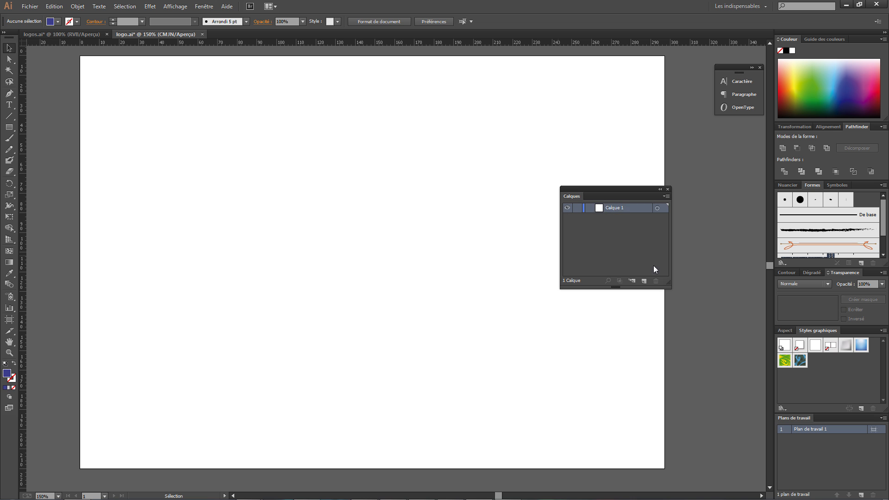
{"action": "left_click_drag", "start_coordinate": [577, 196], "coordinate": [795, 498]}
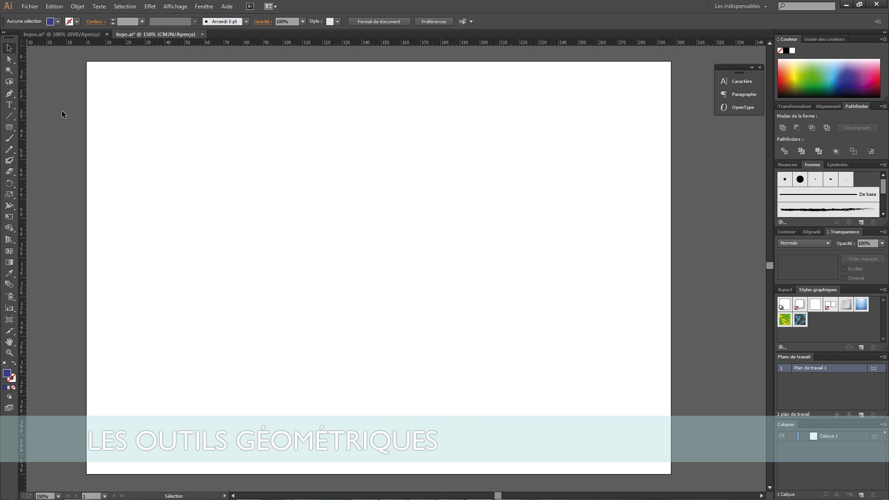
Draw a wide blue rectangle near the artboard's upper-left corner and move it to the right to free that corner.
{"action": "left_click", "coordinate": [9, 127]}
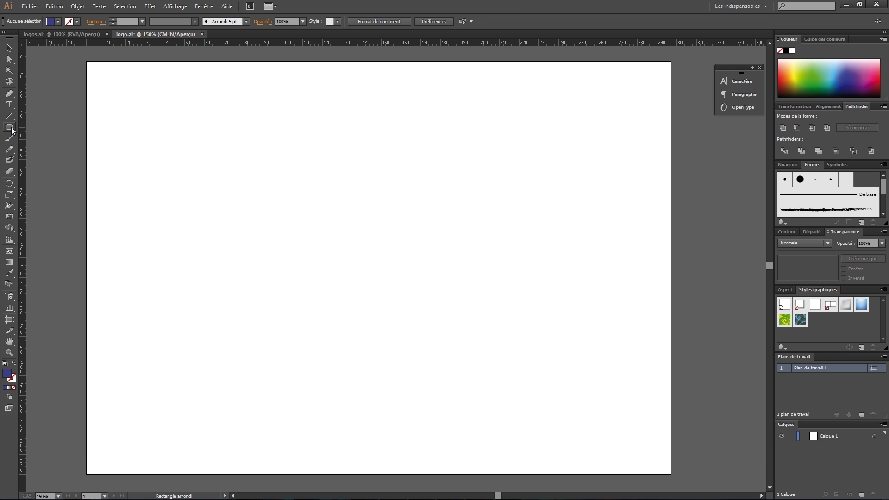
{"action": "left_click", "coordinate": [35, 129]}
{"action": "left_click_drag", "start_coordinate": [101, 72], "coordinate": [240, 116]}
{"action": "key", "text": "v"}
{"action": "left_click_drag", "start_coordinate": [141, 87], "coordinate": [270, 87]}
{"action": "left_click", "coordinate": [165, 91]}
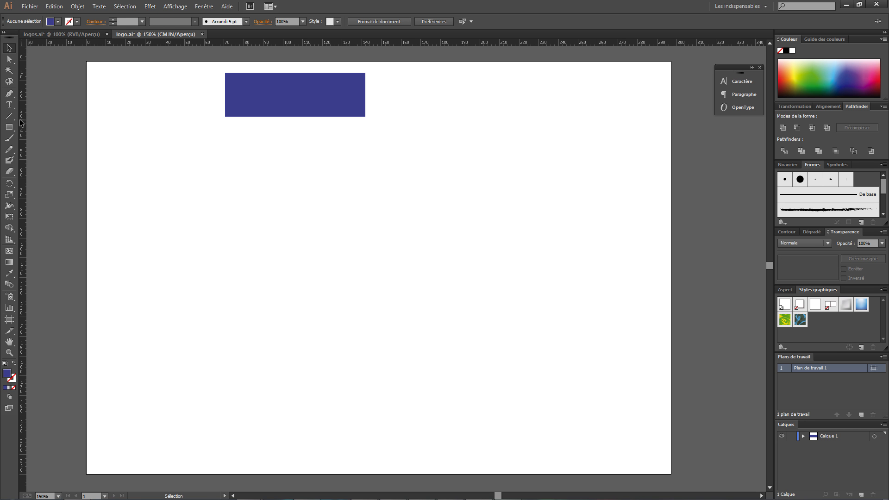
Draw a square about 20 mm wide in the artboard's upper-left corner, beside the wide rectangle.
{"action": "left_click_drag", "start_coordinate": [9, 132], "coordinate": [38, 128]}
{"action": "left_click_drag", "start_coordinate": [105, 77], "coordinate": [143, 104]}
{"action": "left_click", "coordinate": [9, 48]}
{"action": "left_click", "coordinate": [171, 94]}
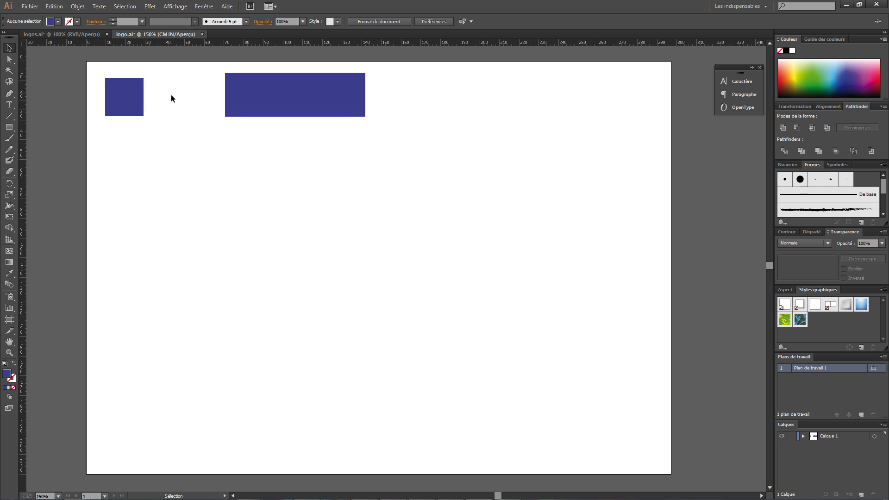
Draw a rounded rectangle about 63 × 23 mm and place it beneath the wide rectangle.
{"action": "left_click", "coordinate": [9, 126]}
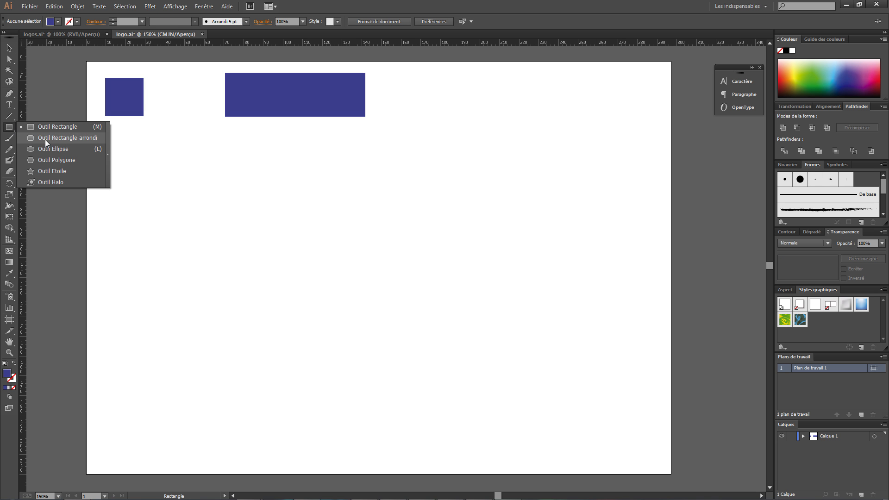
{"action": "left_click", "coordinate": [66, 138]}
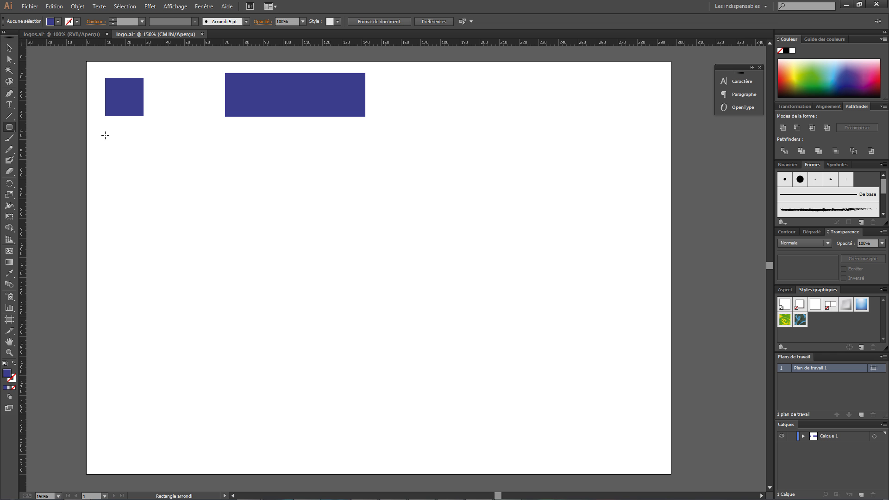
{"action": "left_click_drag", "start_coordinate": [110, 139], "coordinate": [229, 180]}
{"action": "left_click", "coordinate": [9, 48]}
{"action": "left_click_drag", "start_coordinate": [146, 154], "coordinate": [268, 153]}
Draw a rounded square about 23 mm wide beneath the plain square.
{"action": "left_click", "coordinate": [10, 127]}
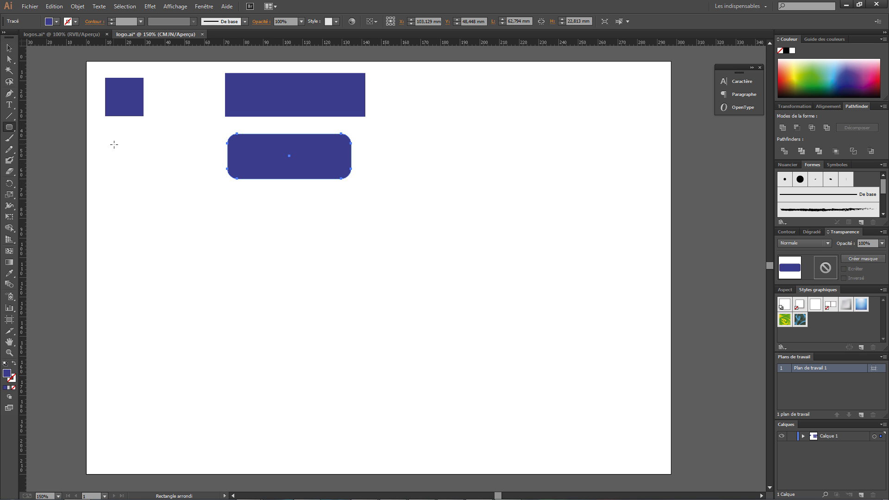
{"action": "left_click_drag", "start_coordinate": [106, 136], "coordinate": [130, 150]}
{"action": "key", "text": "v"}
{"action": "left_click", "coordinate": [189, 179]}
Draw an ellipse about 67 × 18 mm and place it beneath the wide rounded rectangle.
{"action": "left_click_drag", "start_coordinate": [9, 126], "coordinate": [40, 152]}
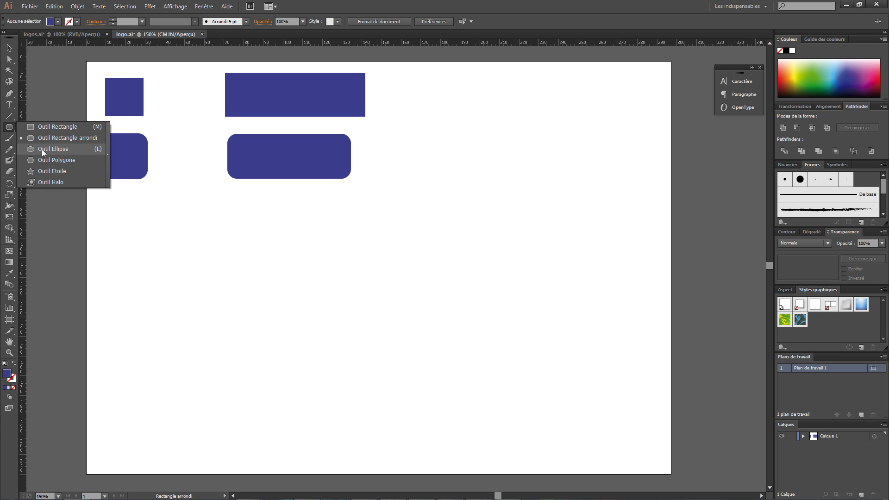
{"action": "left_click", "coordinate": [42, 149]}
{"action": "left_click_drag", "start_coordinate": [104, 195], "coordinate": [235, 230]}
{"action": "key", "text": "v"}
{"action": "left_click_drag", "start_coordinate": [143, 201], "coordinate": [263, 200]}
Draw a circle about 23 mm in diameter beneath the rounded square.
{"action": "left_click", "coordinate": [10, 127]}
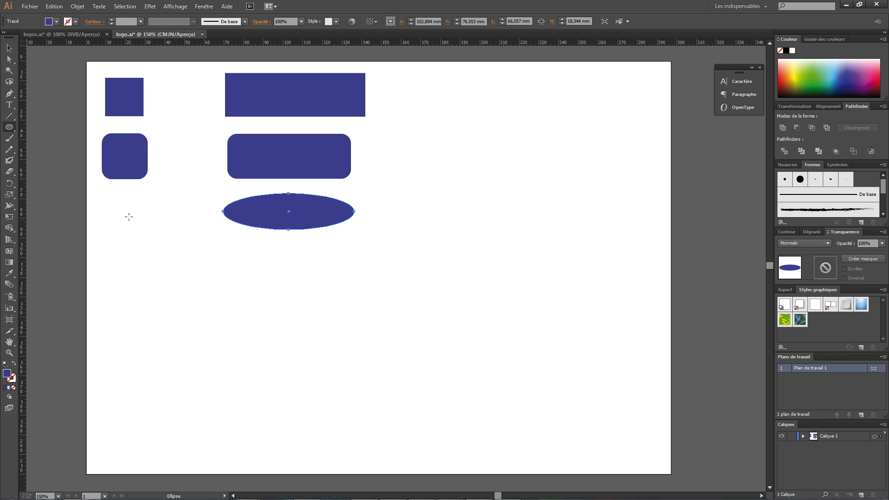
{"action": "left_click_drag", "start_coordinate": [118, 204], "coordinate": [140, 207]}
{"action": "key", "text": "v"}
{"action": "left_click", "coordinate": [183, 206]}
Draw a ten-sided polygon about 28 mm wide beneath the circle.
{"action": "left_click", "coordinate": [9, 128]}
{"action": "left_click", "coordinate": [10, 131]}
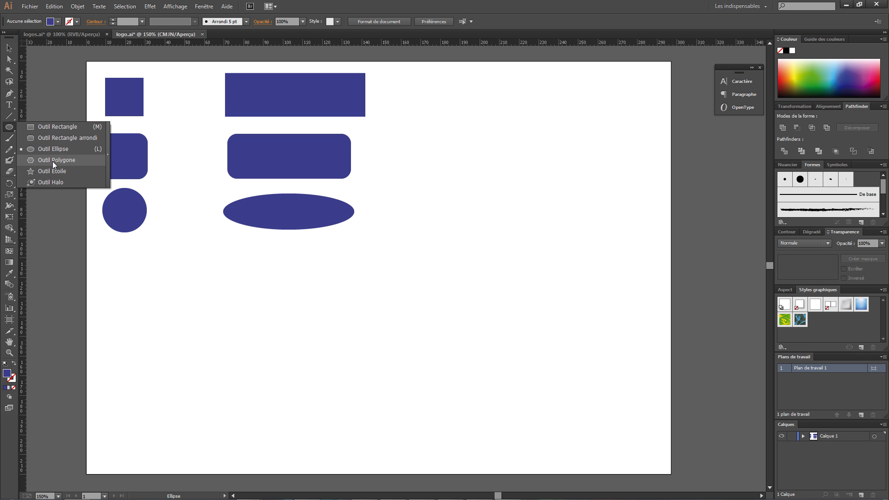
{"action": "left_click", "coordinate": [54, 160]}
{"action": "mouse_move", "coordinate": [113, 254]}
{"action": "left_mouse_down"}
{"action": "mouse_move", "coordinate": [154, 288]}
{"action": "mouse_move", "coordinate": [131, 239]}
{"action": "mouse_move", "coordinate": [149, 260]}
{"action": "mouse_move", "coordinate": [131, 240]}
{"action": "mouse_move", "coordinate": [90, 236]}
{"action": "mouse_move", "coordinate": [200, 283]}
{"action": "mouse_move", "coordinate": [168, 258]}
{"action": "mouse_move", "coordinate": [133, 250]}
{"action": "mouse_move", "coordinate": [143, 263]}
{"action": "mouse_move", "coordinate": [138, 253]}
{"action": "mouse_move", "coordinate": [121, 267]}
{"action": "left_mouse_up"}
{"action": "left_click", "coordinate": [9, 48]}
{"action": "left_click", "coordinate": [199, 265]}
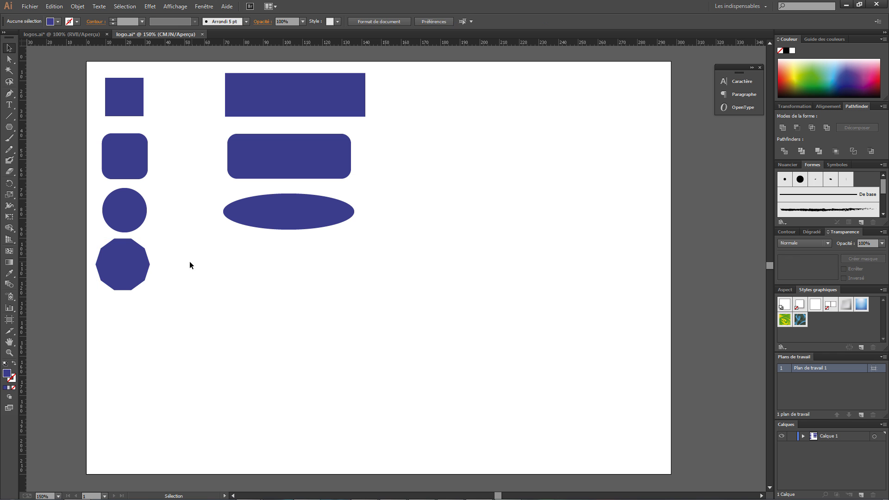
Select the drawn shapes one after another to compare the squares, rectangle, circle and polygon.
{"action": "left_click", "coordinate": [122, 263]}
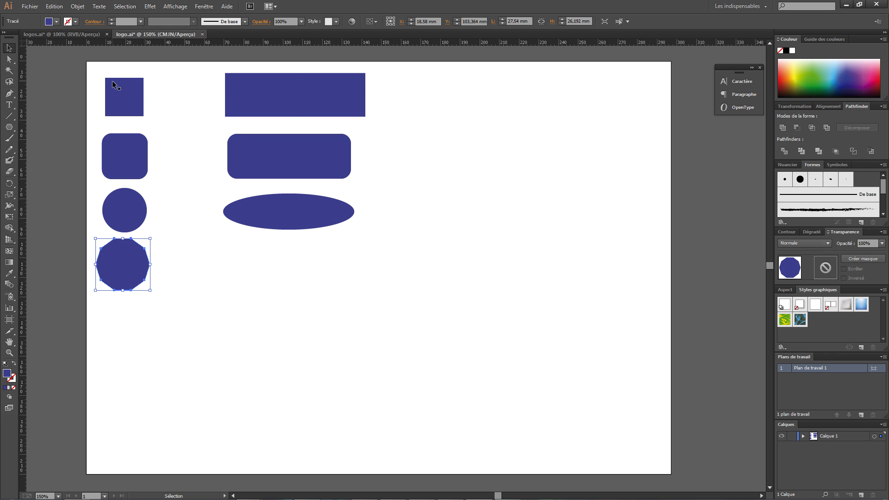
{"action": "left_click", "coordinate": [132, 84]}
{"action": "left_click", "coordinate": [252, 113]}
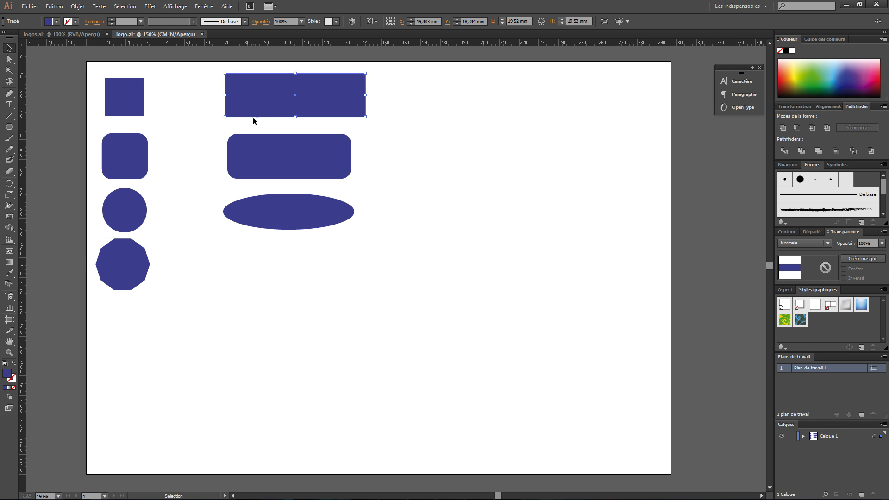
{"action": "left_click", "coordinate": [135, 153]}
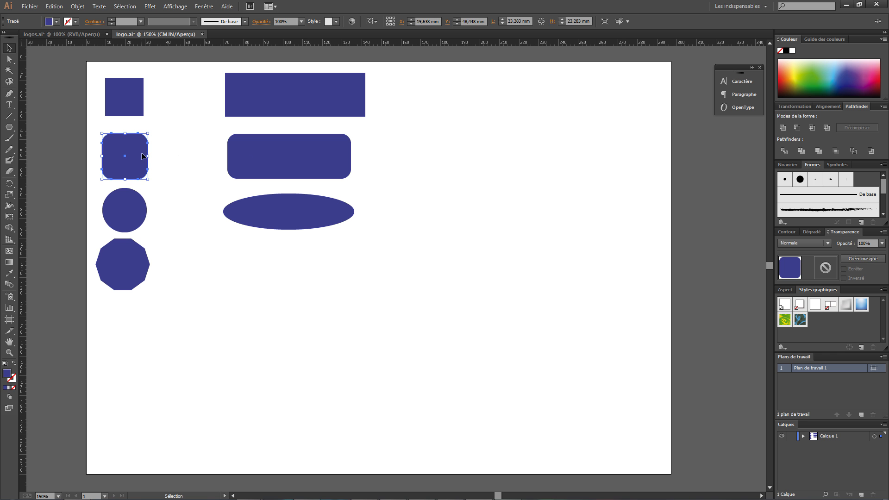
{"action": "left_click", "coordinate": [170, 112]}
{"action": "left_click", "coordinate": [118, 148]}
{"action": "left_click", "coordinate": [185, 147]}
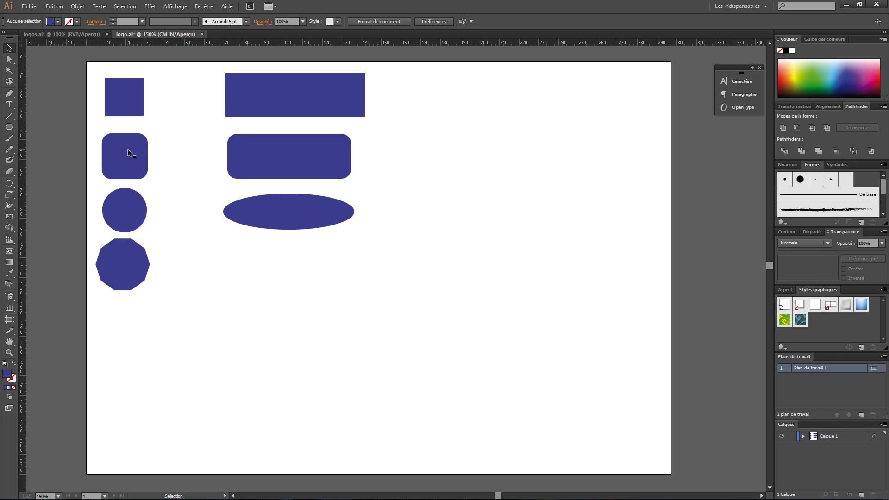
{"action": "left_click", "coordinate": [131, 215]}
{"action": "left_click", "coordinate": [132, 264]}
Create a seven-sided polygon with a 13.7699 mm radius, place it beneath the ellipse and compare it with the ten-sided one.
{"action": "left_click", "coordinate": [12, 130]}
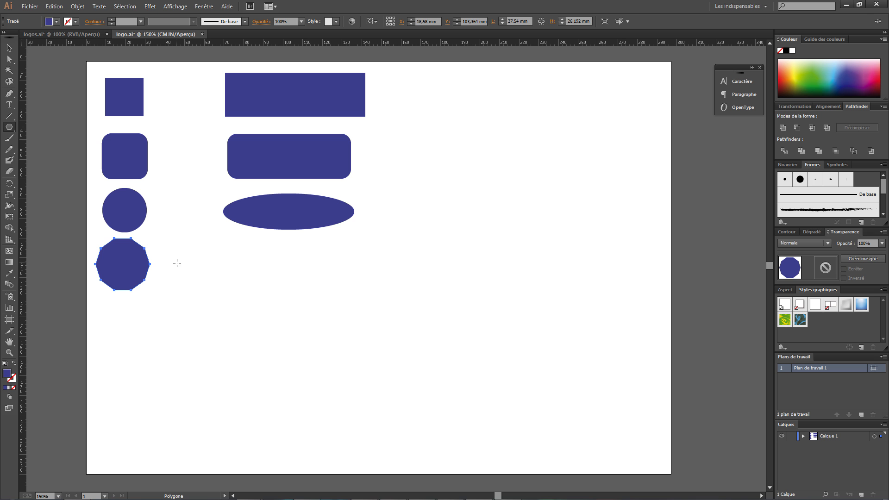
{"action": "left_click", "coordinate": [176, 263]}
{"action": "left_click_drag", "start_coordinate": [416, 219], "coordinate": [397, 224]}
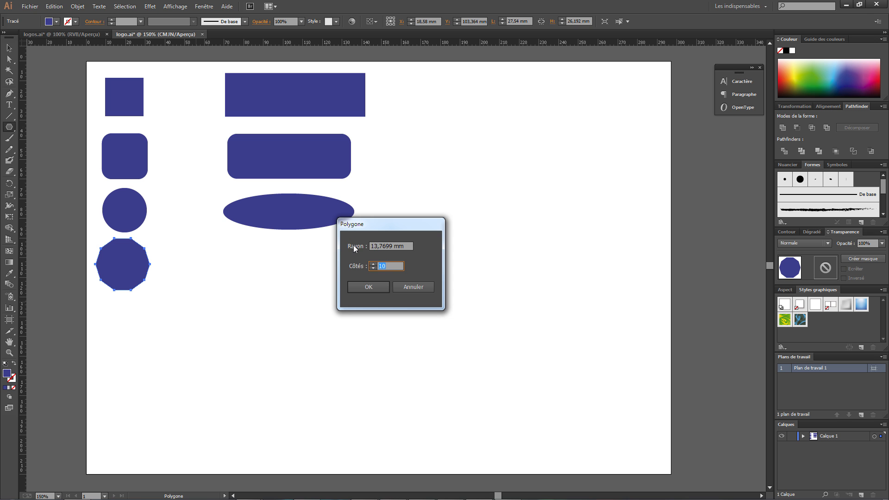
{"action": "left_click_drag", "start_coordinate": [372, 221], "coordinate": [281, 248]}
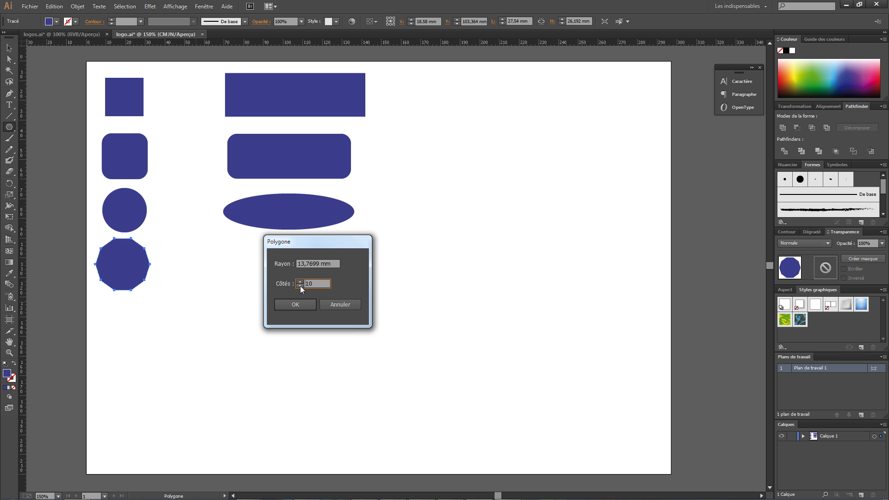
{"action": "left_click", "coordinate": [300, 282]}
{"action": "left_click", "coordinate": [303, 304]}
{"action": "left_click", "coordinate": [9, 48]}
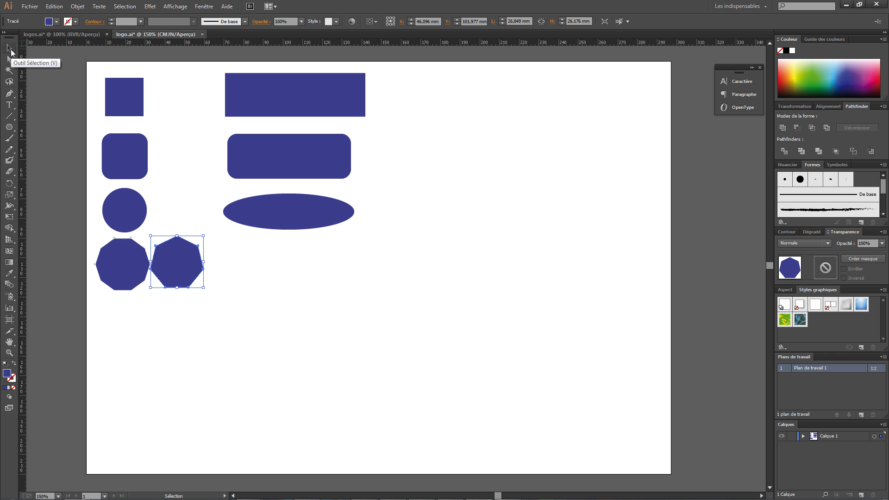
{"action": "left_click_drag", "start_coordinate": [187, 259], "coordinate": [303, 263]}
{"action": "left_click", "coordinate": [342, 258]}
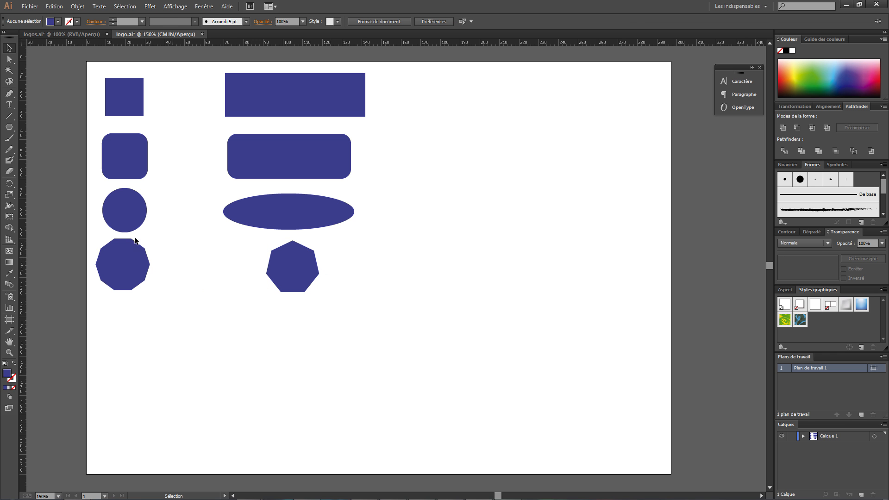
{"action": "left_click", "coordinate": [126, 254]}
{"action": "left_click", "coordinate": [297, 266]}
{"action": "left_click", "coordinate": [210, 265]}
Inspect the Rectangle tool's width and height options without creating a shape.
{"action": "left_click_drag", "start_coordinate": [9, 128], "coordinate": [47, 128]}
{"action": "left_click", "coordinate": [179, 109]}
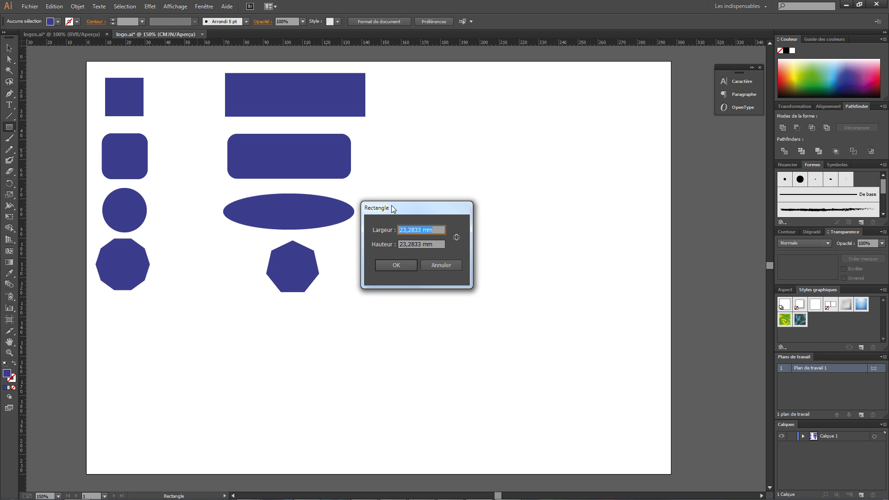
{"action": "left_click", "coordinate": [441, 265]}
Create a rounded rectangle 23.2833 mm wide and high with a 20 mm corner radius, then delete the shape.
{"action": "left_click_drag", "start_coordinate": [9, 127], "coordinate": [38, 139]}
{"action": "left_click", "coordinate": [393, 151]}
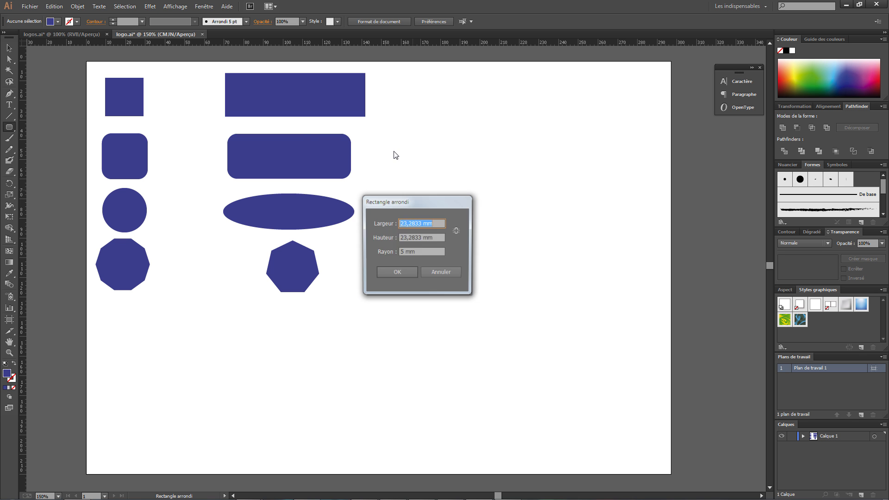
{"action": "double_click", "coordinate": [401, 252]}
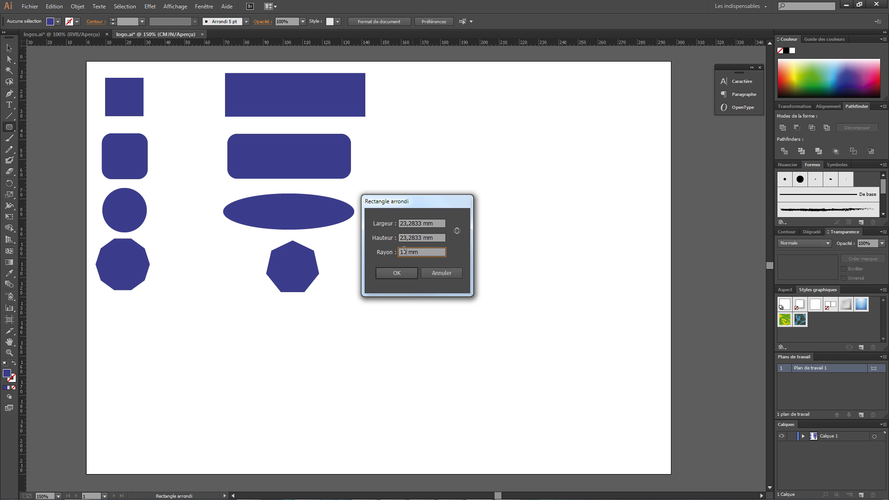
{"action": "left_click_drag", "start_coordinate": [407, 252], "coordinate": [401, 251]}
{"action": "type", "text": "20"}
{"action": "left_click", "coordinate": [403, 273]}
{"action": "left_click", "coordinate": [10, 47]}
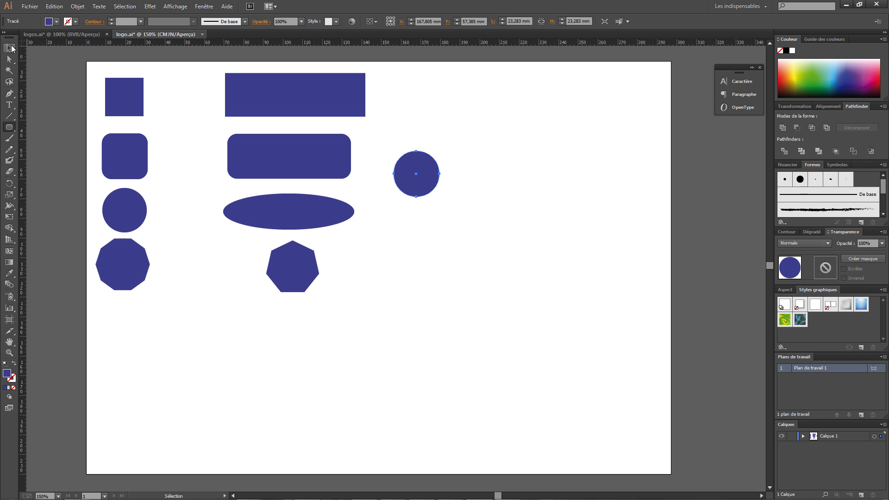
{"action": "left_click", "coordinate": [12, 49]}
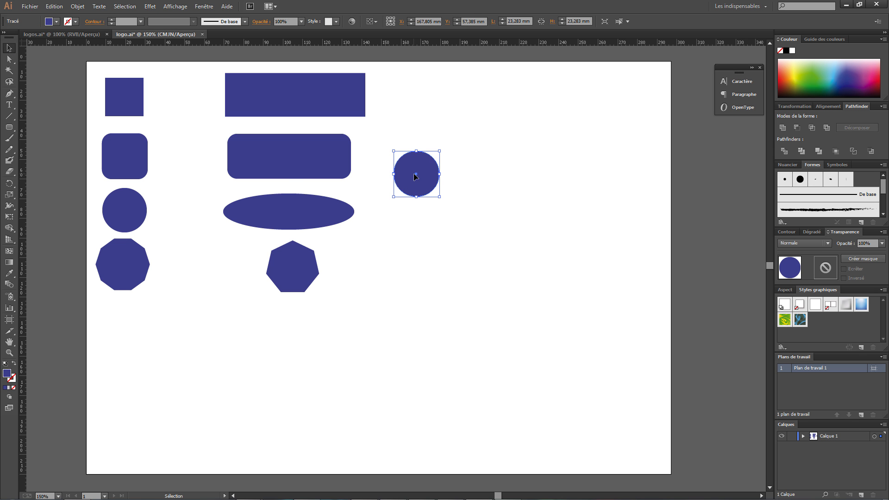
{"action": "key", "text": "Delete"}
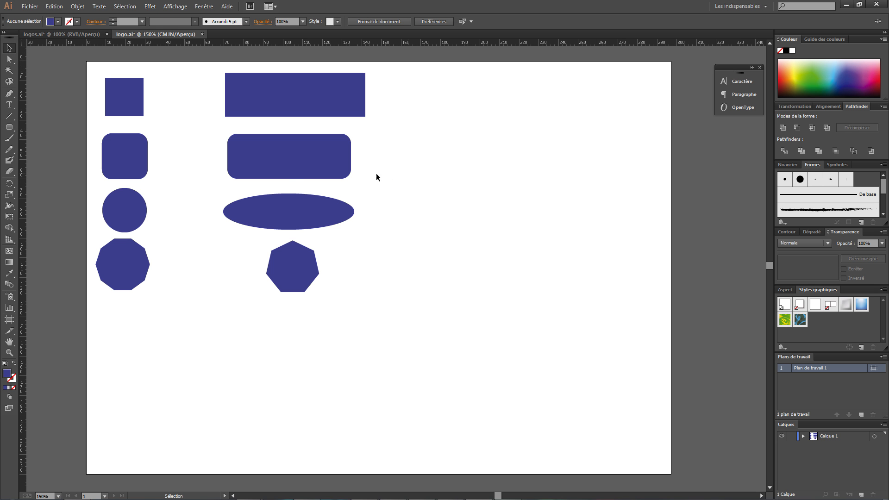
Create a 60 × 23.2833 mm rounded rectangle with a 20 mm corner radius and align it beside the existing wide rounded rectangle.
{"action": "left_click", "coordinate": [9, 127]}
{"action": "left_click", "coordinate": [426, 171]}
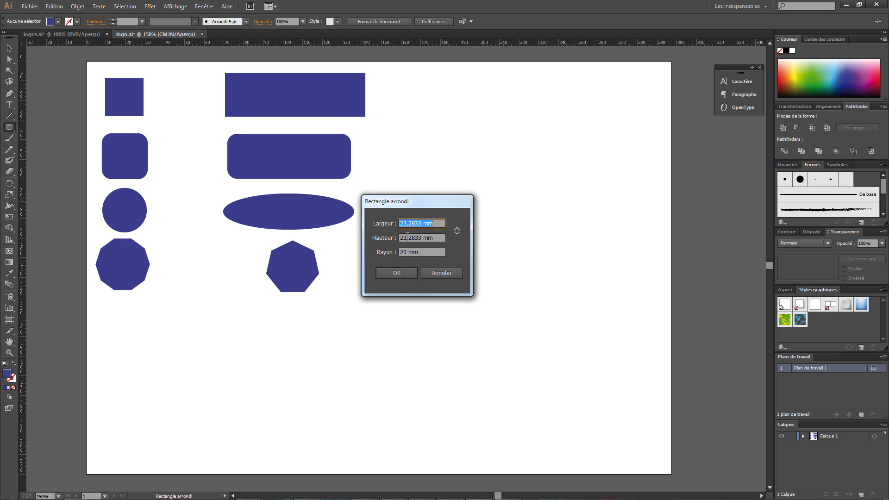
{"action": "left_click", "coordinate": [413, 223]}
{"action": "left_click_drag", "start_coordinate": [421, 224], "coordinate": [390, 223]}
{"action": "type", "text": "60"}
{"action": "left_click", "coordinate": [397, 273]}
{"action": "key", "text": "v"}
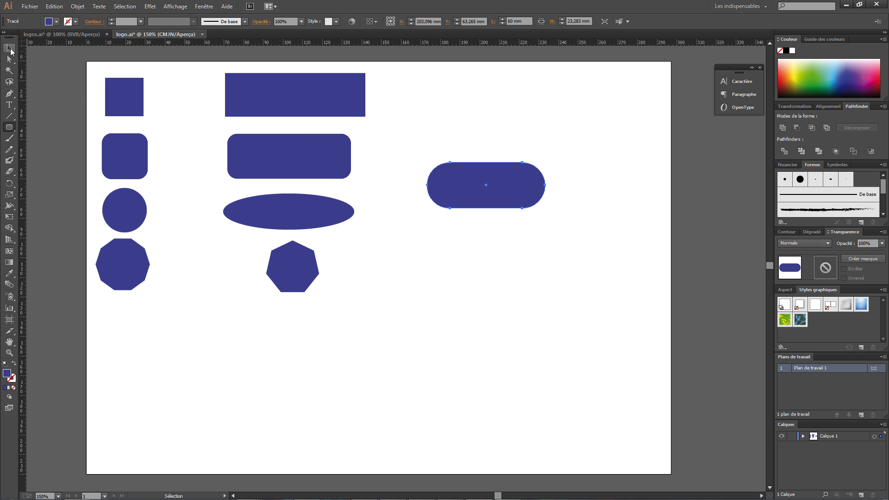
{"action": "left_click", "coordinate": [447, 141]}
{"action": "left_click_drag", "start_coordinate": [514, 191], "coordinate": [464, 164]}
{"action": "left_click", "coordinate": [509, 205]}
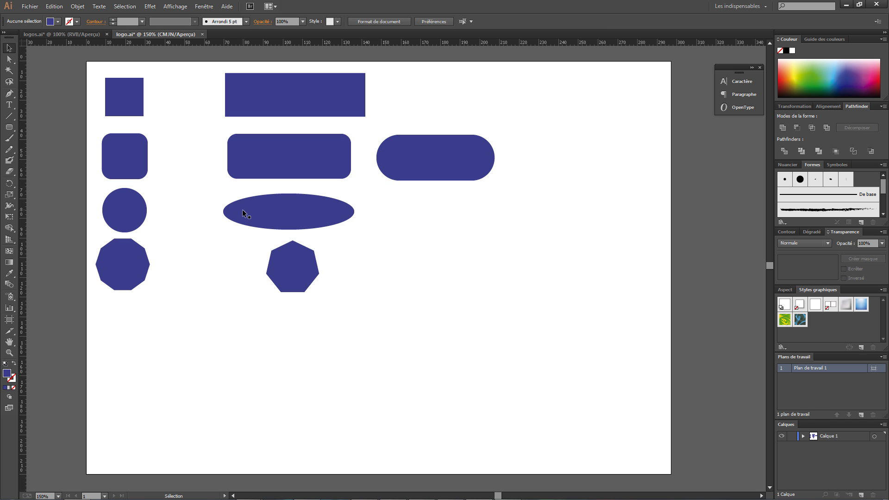
Inspect the Ellipse tool's width and height options without creating a shape.
{"action": "left_click", "coordinate": [6, 128]}
{"action": "left_click_drag", "start_coordinate": [6, 128], "coordinate": [41, 151]}
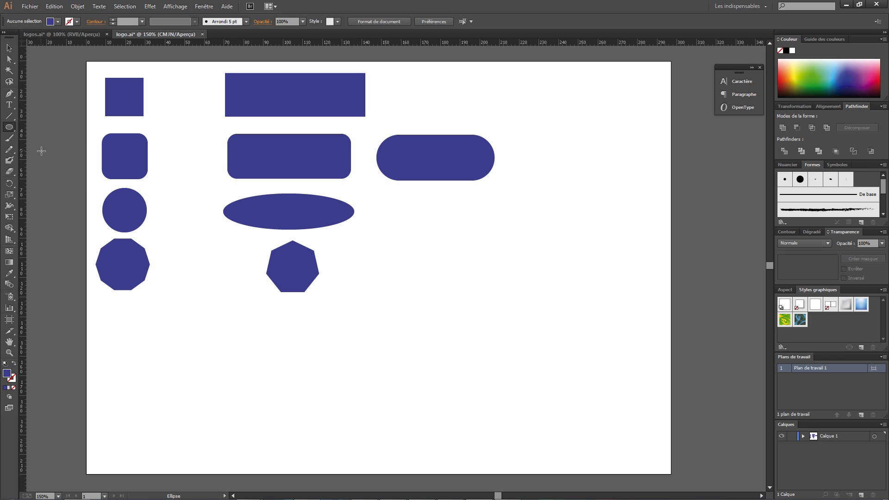
{"action": "left_click", "coordinate": [397, 229]}
{"action": "left_click", "coordinate": [468, 271]}
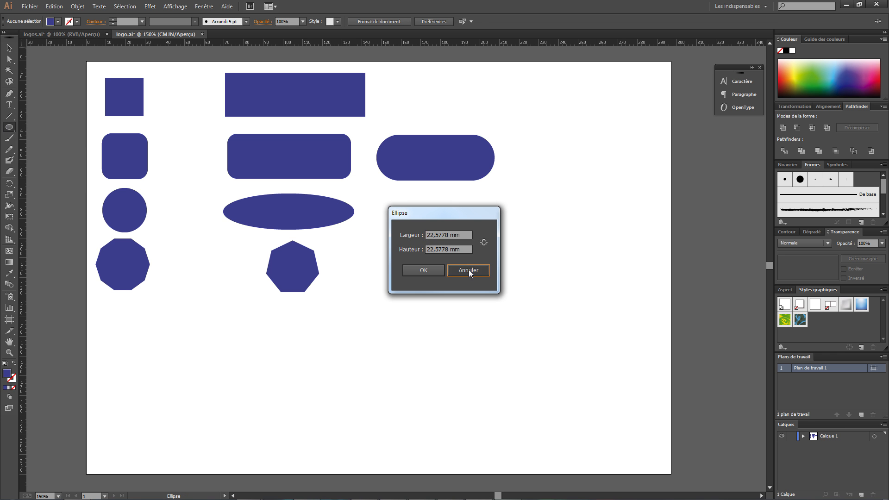
Draw a nine-pointed star freehand and position it below the ten-sided polygon.
{"action": "left_click_drag", "start_coordinate": [12, 129], "coordinate": [42, 171]}
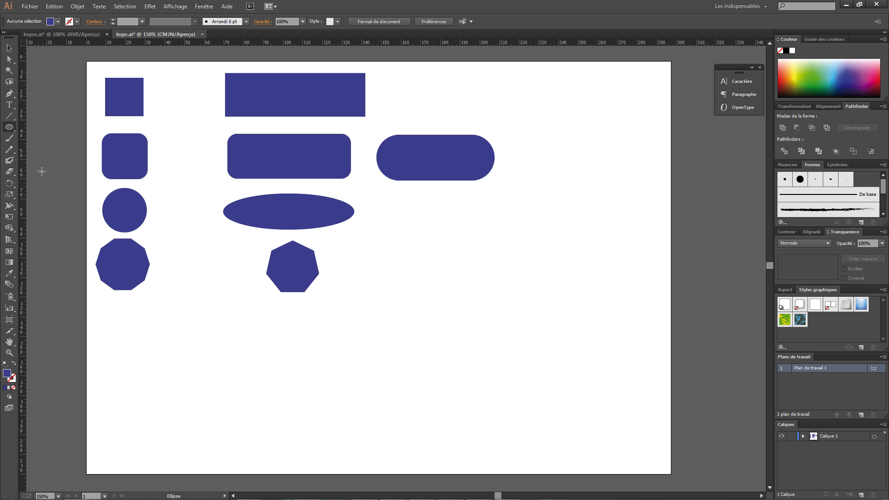
{"action": "left_click_drag", "start_coordinate": [103, 310], "coordinate": [129, 286]}
{"action": "key", "text": "v"}
{"action": "left_click_drag", "start_coordinate": [111, 314], "coordinate": [130, 335]}
{"action": "left_click", "coordinate": [207, 335]}
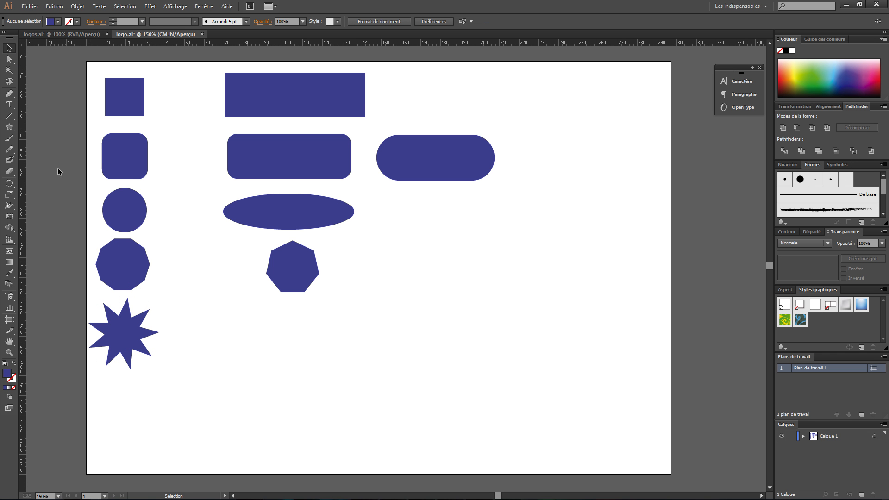
Create a five-point star with radii of 18.4781 mm and 9.2391 mm and position it below the heptagon.
{"action": "left_click", "coordinate": [9, 127]}
{"action": "left_click", "coordinate": [343, 293]}
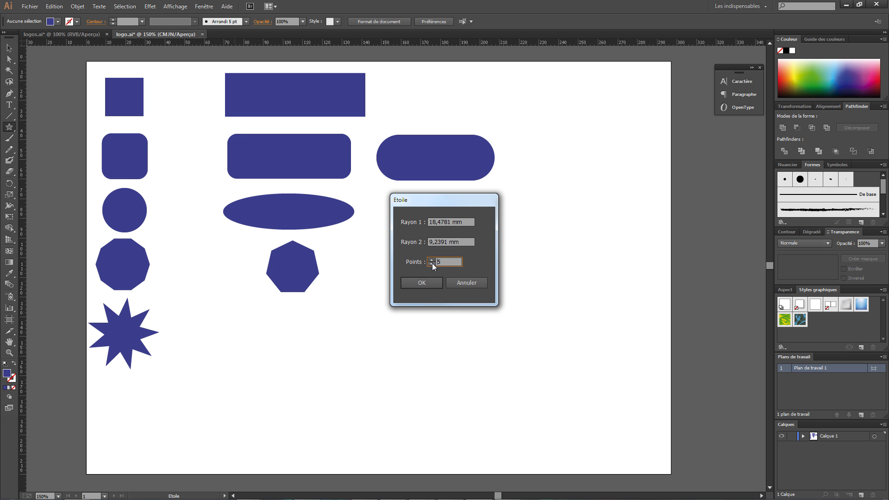
{"action": "left_click", "coordinate": [432, 283]}
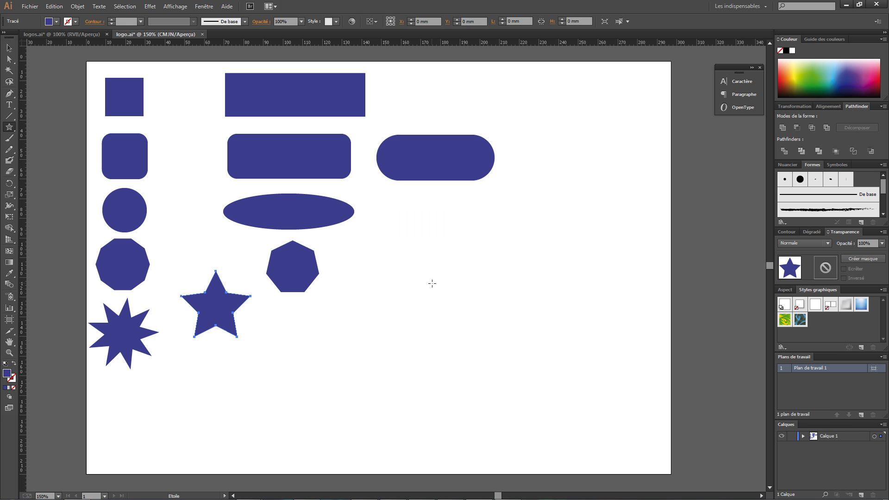
{"action": "key", "text": "v"}
{"action": "left_click_drag", "start_coordinate": [220, 302], "coordinate": [296, 329]}
{"action": "left_click", "coordinate": [369, 304]}
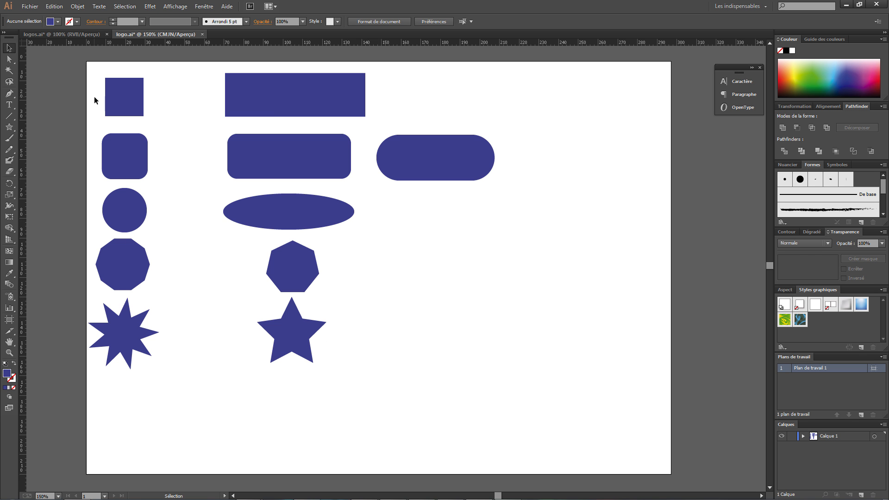
Add a green stroke to the small square.
{"action": "left_click", "coordinate": [111, 100]}
{"action": "left_click", "coordinate": [165, 145]}
{"action": "left_click", "coordinate": [129, 88]}
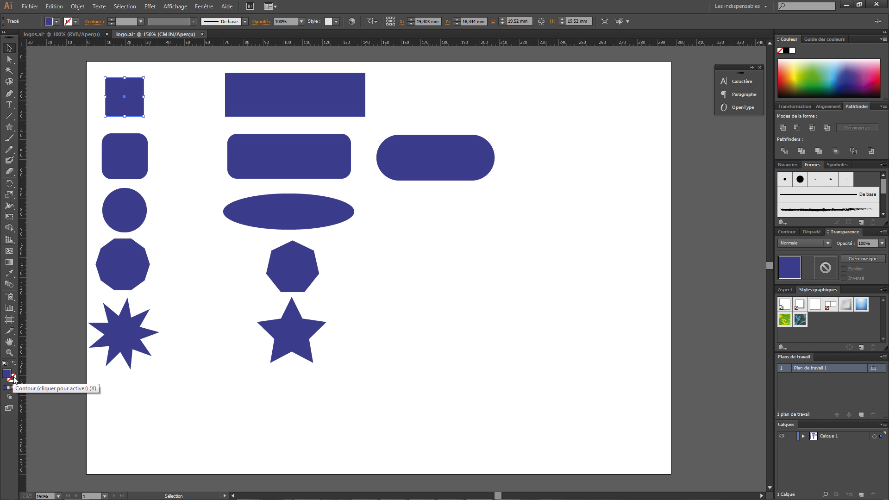
{"action": "left_click", "coordinate": [13, 377]}
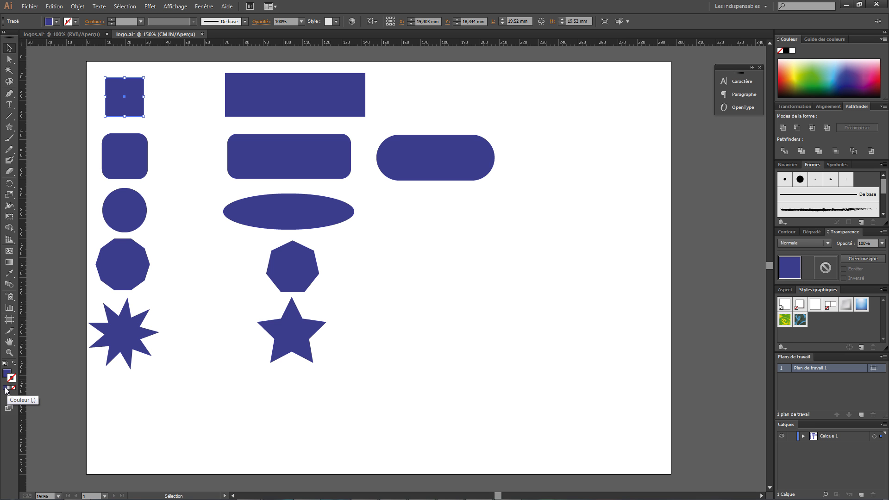
{"action": "left_click", "coordinate": [5, 388]}
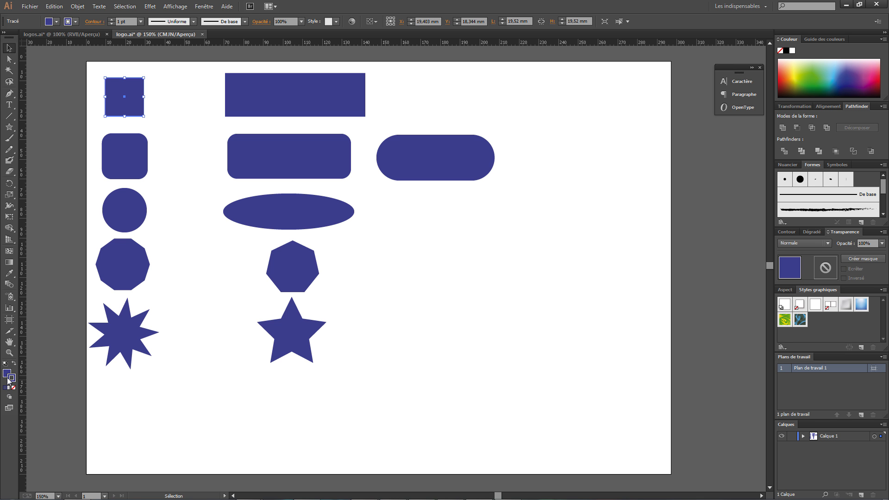
{"action": "left_click", "coordinate": [817, 76]}
Set the small square's stroke weight to 10 pt, reduce it to 5 pt, and deselect the square.
{"action": "left_click", "coordinate": [140, 21]}
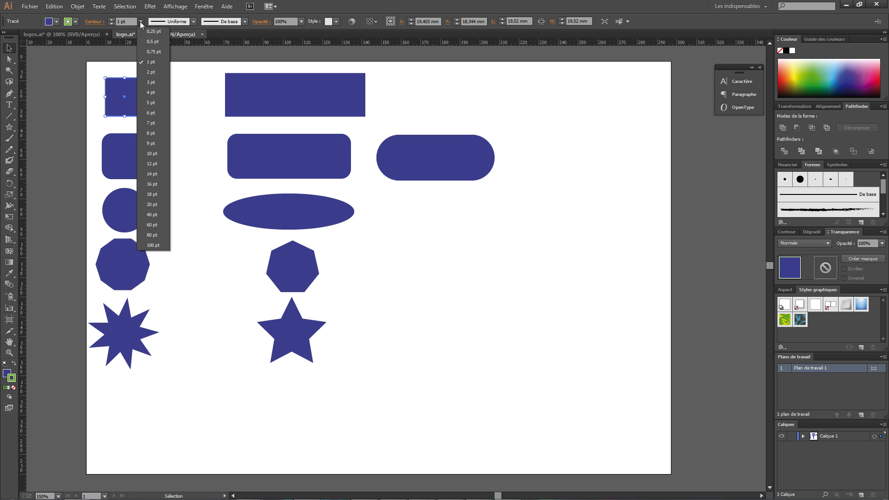
{"action": "left_click", "coordinate": [157, 152]}
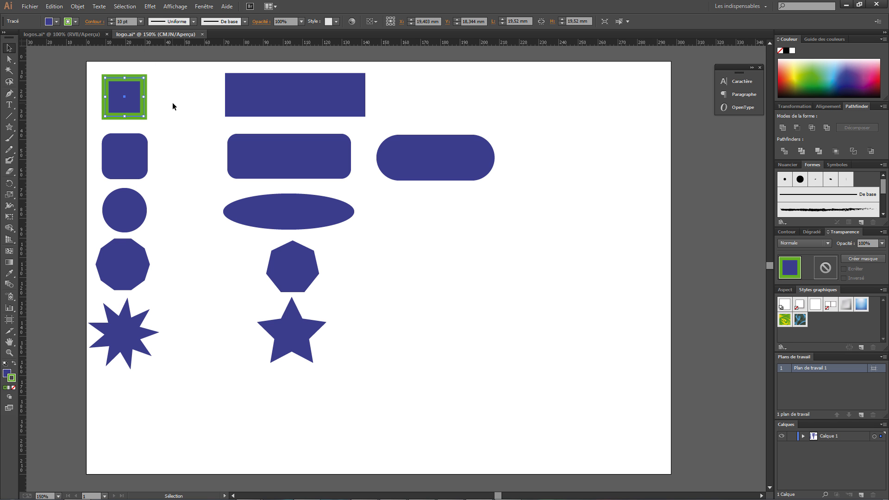
{"action": "left_click", "coordinate": [140, 21]}
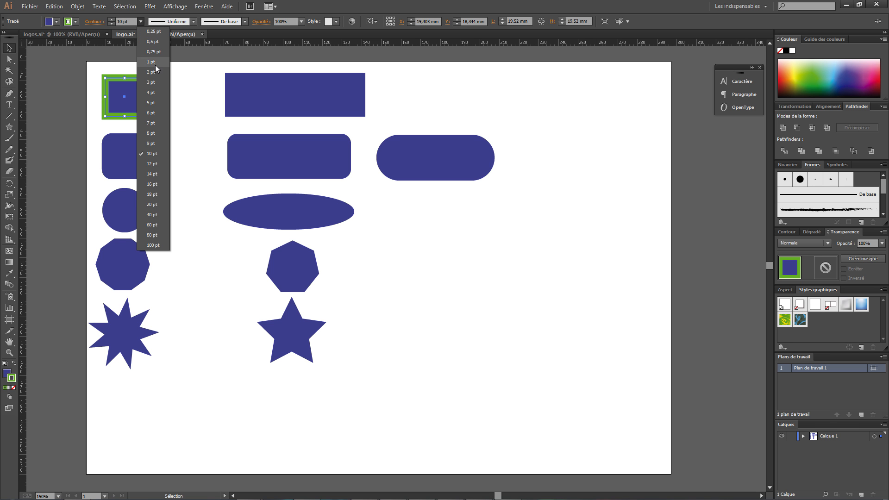
{"action": "left_click", "coordinate": [152, 102]}
{"action": "left_click", "coordinate": [101, 98]}
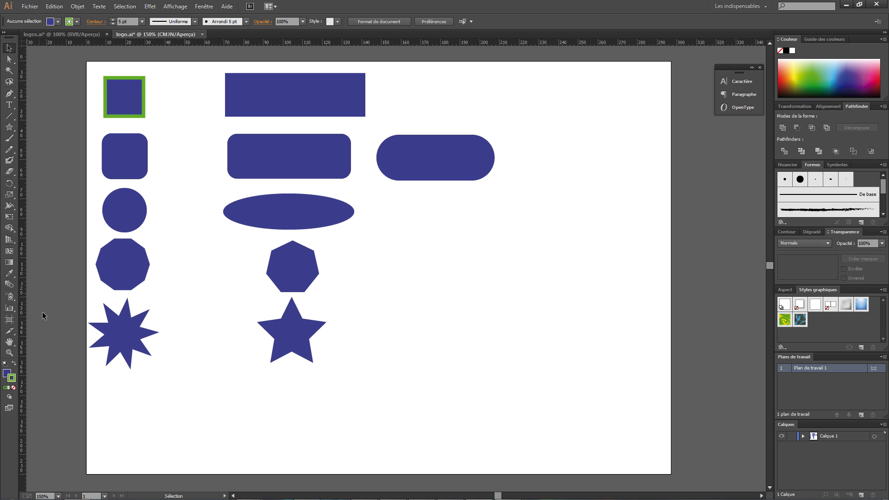
Copy the square's fill and green stroke onto the wide rectangle with the Eyedropper tool.
{"action": "left_click", "coordinate": [142, 105]}
{"action": "left_click", "coordinate": [179, 93]}
{"action": "left_click", "coordinate": [260, 94]}
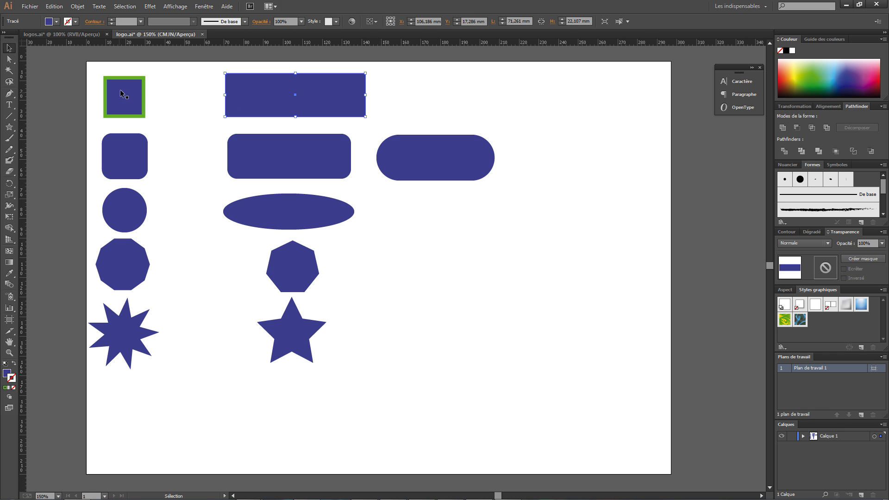
{"action": "left_click", "coordinate": [217, 89]}
{"action": "left_click", "coordinate": [238, 88]}
{"action": "left_click", "coordinate": [9, 274]}
{"action": "left_click", "coordinate": [110, 94]}
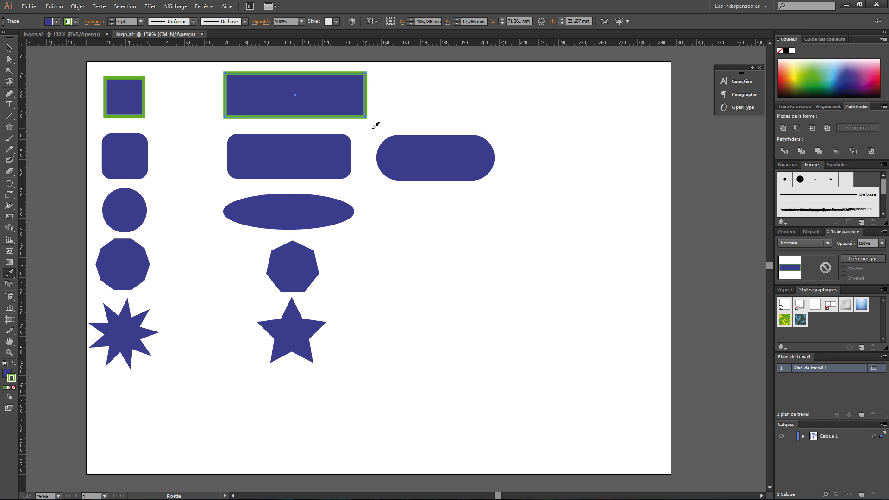
{"action": "left_click", "coordinate": [8, 47]}
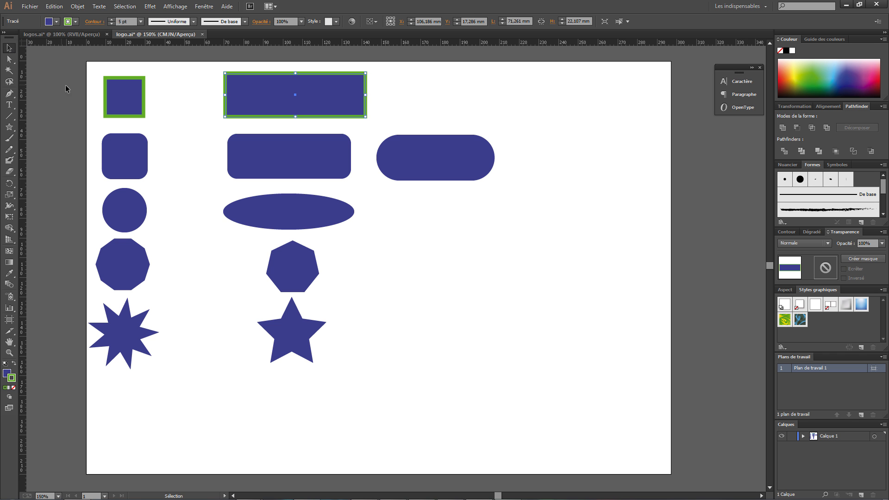
{"action": "left_click", "coordinate": [65, 85]}
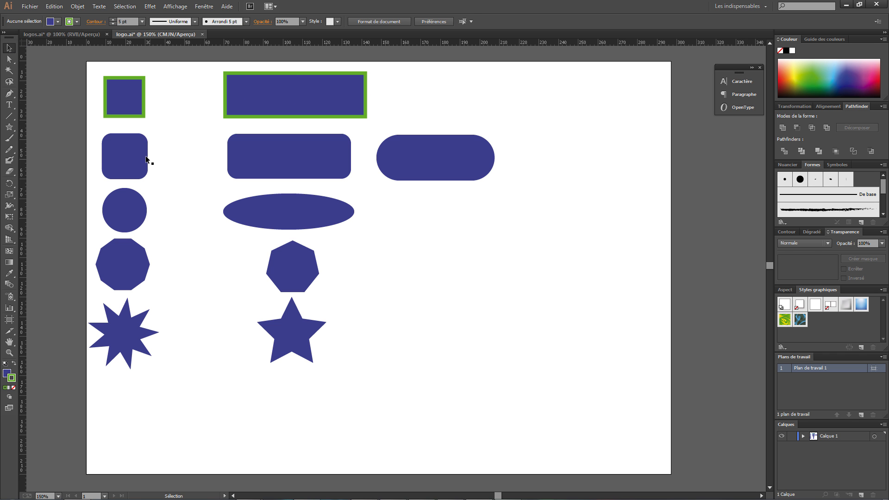
Apply the square's fill and green stroke to all the remaining shapes at once with the Eyedropper tool.
{"action": "left_click_drag", "start_coordinate": [96, 131], "coordinate": [511, 353]}
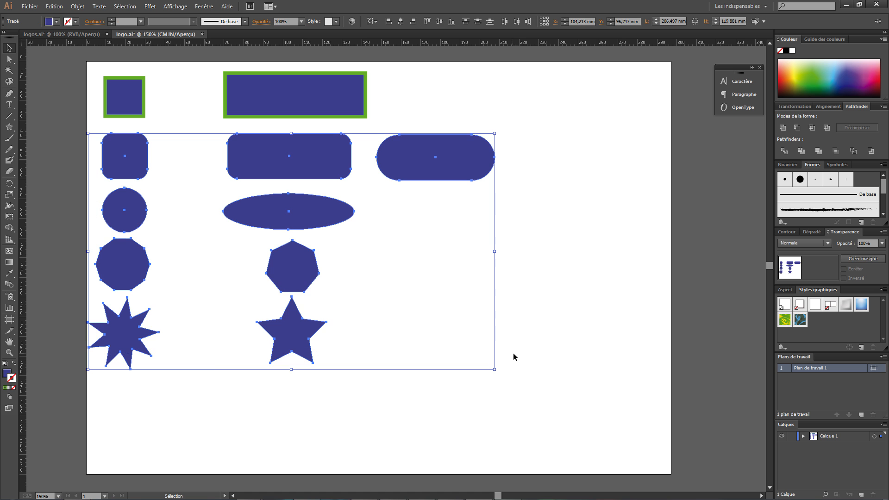
{"action": "left_click", "coordinate": [9, 273]}
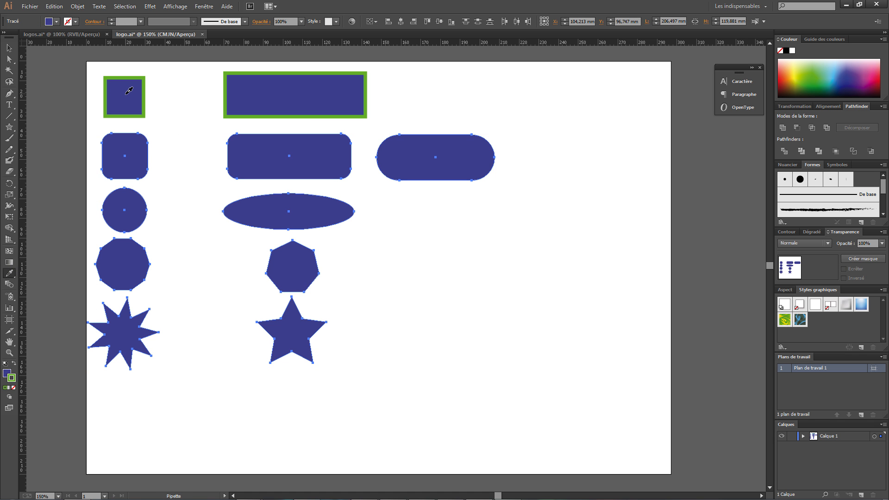
{"action": "left_click", "coordinate": [128, 91]}
{"action": "left_click", "coordinate": [9, 48]}
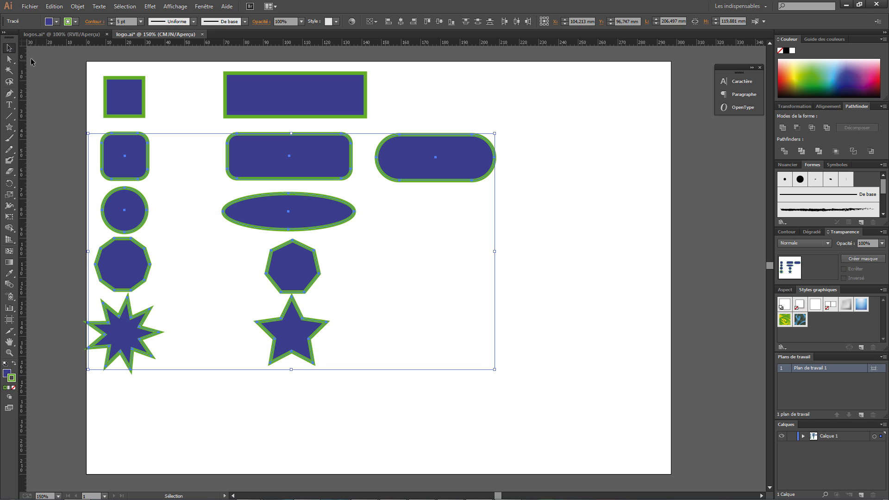
{"action": "left_click", "coordinate": [47, 67]}
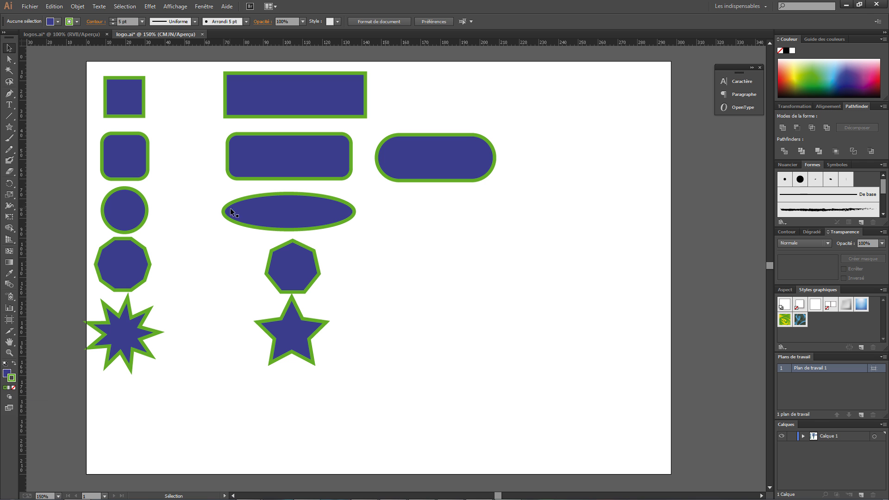
Distort the small square by moving its upper-right corner anchor point to several positions with the Direct Selection tool.
{"action": "left_click", "coordinate": [130, 98]}
{"action": "left_click", "coordinate": [9, 59]}
{"action": "left_click", "coordinate": [144, 78]}
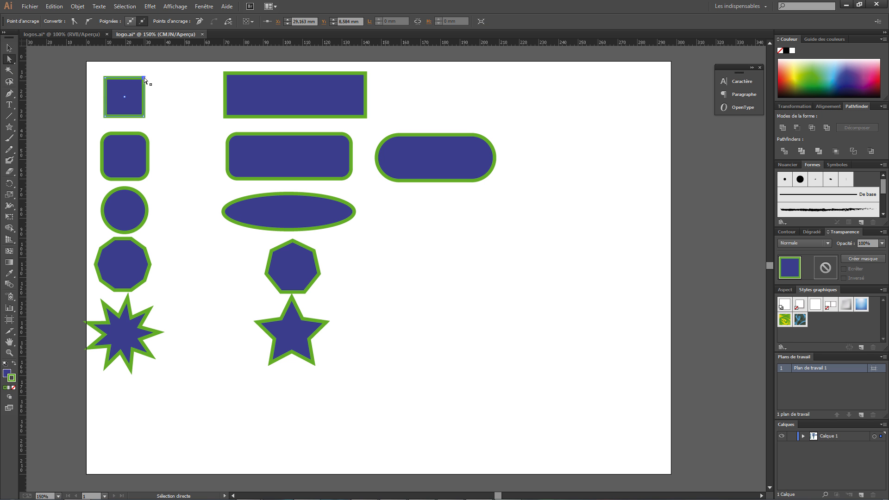
{"action": "left_click", "coordinate": [160, 79]}
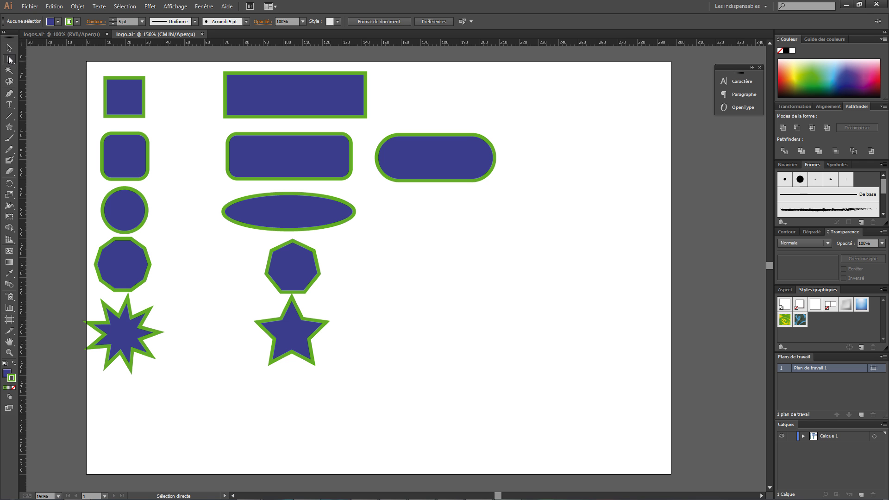
{"action": "left_click_drag", "start_coordinate": [139, 72], "coordinate": [160, 77]}
{"action": "left_click_drag", "start_coordinate": [160, 76], "coordinate": [118, 67]}
{"action": "mouse_move", "coordinate": [118, 67]}
{"action": "left_mouse_down"}
{"action": "mouse_move", "coordinate": [174, 101]}
{"action": "mouse_move", "coordinate": [118, 102]}
{"action": "mouse_move", "coordinate": [165, 80]}
{"action": "mouse_move", "coordinate": [122, 68]}
{"action": "left_mouse_up"}
{"action": "left_click_drag", "start_coordinate": [121, 68], "coordinate": [115, 98]}
{"action": "left_click_drag", "start_coordinate": [115, 99], "coordinate": [153, 92]}
{"action": "left_click_drag", "start_coordinate": [152, 92], "coordinate": [148, 80]}
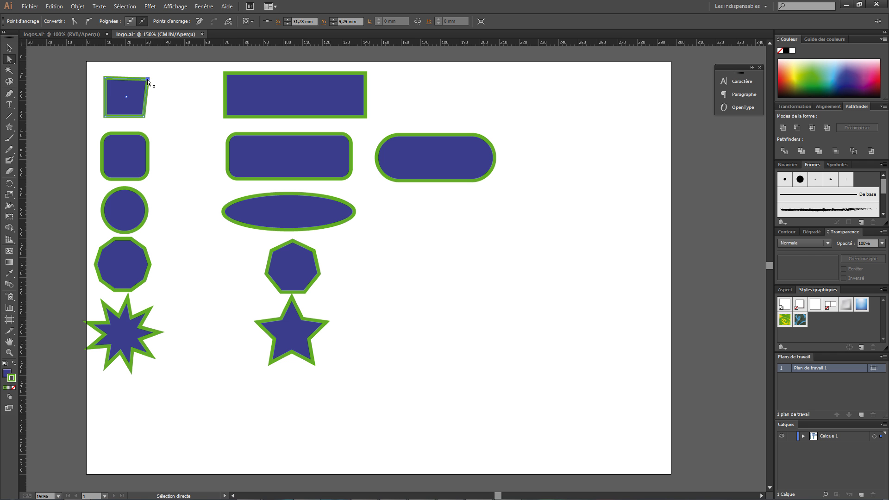
Undo all the anchor point moves on the small square.
{"action": "key", "text": "ctrl+z"}
{"action": "key", "text": "ctrl+z"}
{"action": "key", "text": "ctrl+z"}
{"action": "key", "text": "ctrl+z"}
{"action": "key", "text": "ctrl+z"}
{"action": "key", "text": "ctrl+z"}
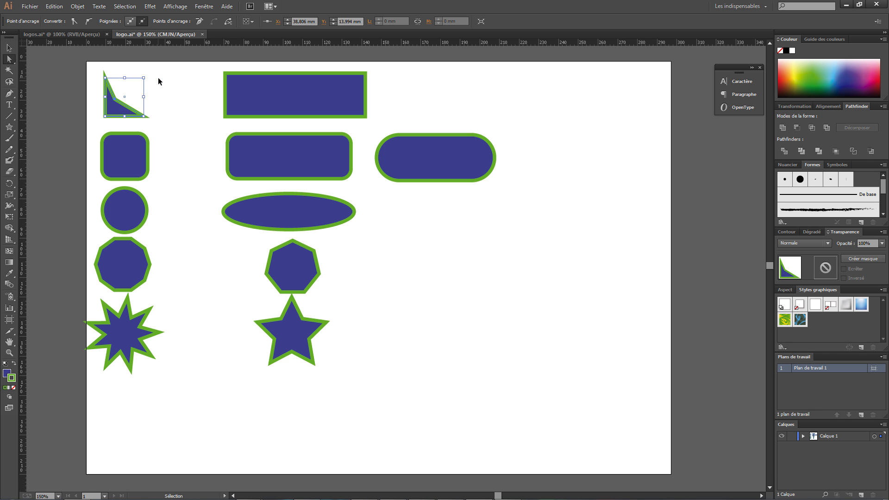
{"action": "key", "text": "ctrl+z"}
{"action": "key", "text": "ctrl+z"}
{"action": "key", "text": "ctrl+z"}
{"action": "key", "text": "ctrl+z"}
{"action": "key", "text": "ctrl+z"}
{"action": "key", "text": "ctrl+z"}
{"action": "key", "text": "ctrl+z"}
Select the rounded shapes and the wide ellipse in turn to compare their outlines, and deselect them.
{"action": "left_click", "coordinate": [13, 50]}
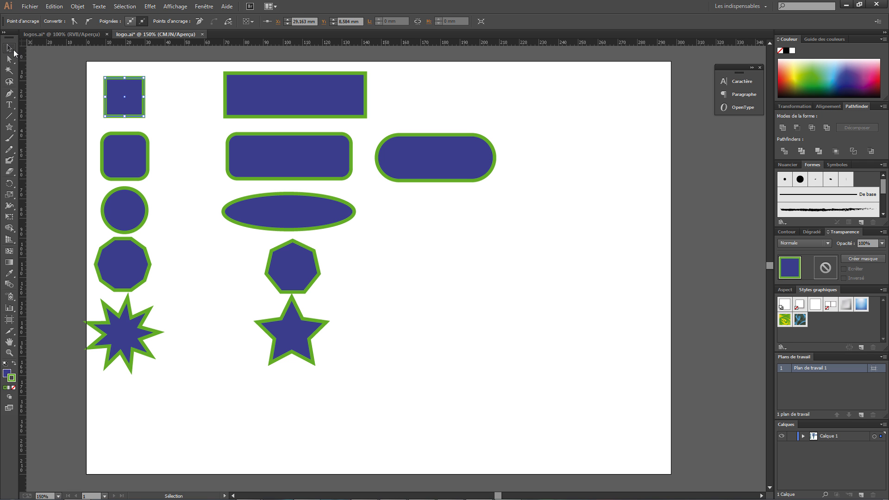
{"action": "left_click", "coordinate": [161, 155]}
{"action": "left_click", "coordinate": [135, 197]}
{"action": "left_click", "coordinate": [135, 173]}
{"action": "left_click", "coordinate": [260, 172]}
{"action": "left_click", "coordinate": [291, 220]}
{"action": "left_click", "coordinate": [9, 59]}
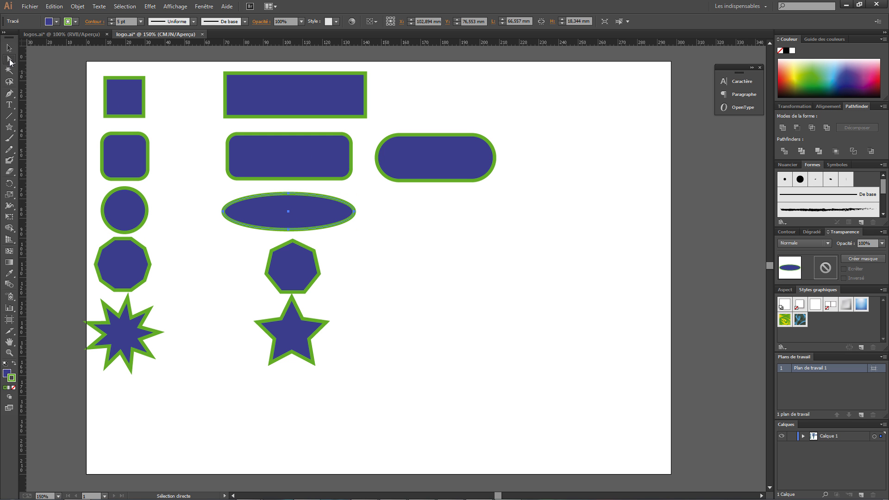
{"action": "left_click", "coordinate": [179, 181]}
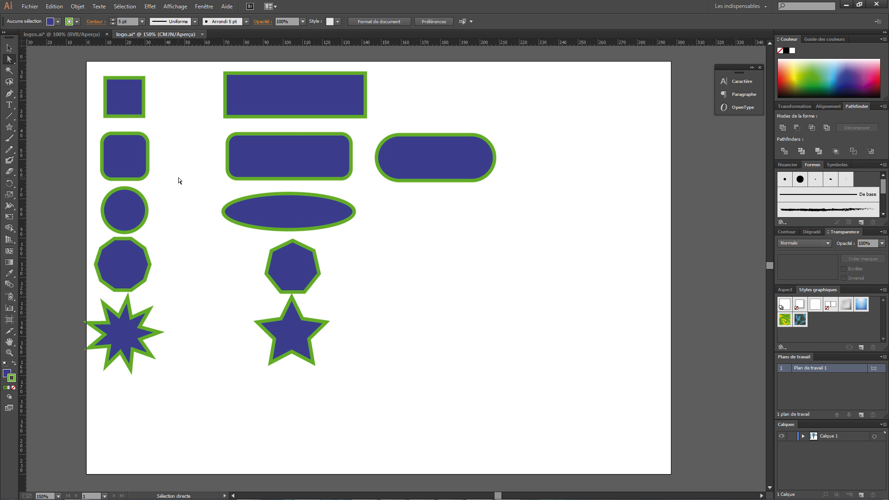
Examine the anchor points of the wide rounded rectangle, the small square and the rounded square at 300% zoom.
{"action": "left_click", "coordinate": [275, 160]}
{"action": "key", "text": "ctrl+plus"}
{"action": "key", "text": "ctrl+plus"}
{"action": "left_click_drag", "start_coordinate": [346, 230], "coordinate": [466, 397]}
{"action": "left_click_drag", "start_coordinate": [289, 252], "coordinate": [377, 281]}
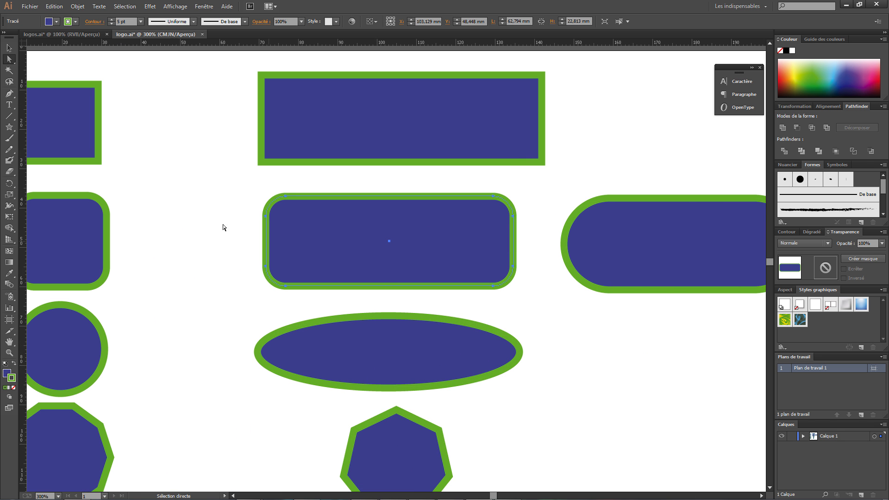
{"action": "left_click_drag", "start_coordinate": [94, 139], "coordinate": [188, 151]}
{"action": "left_click", "coordinate": [135, 111]}
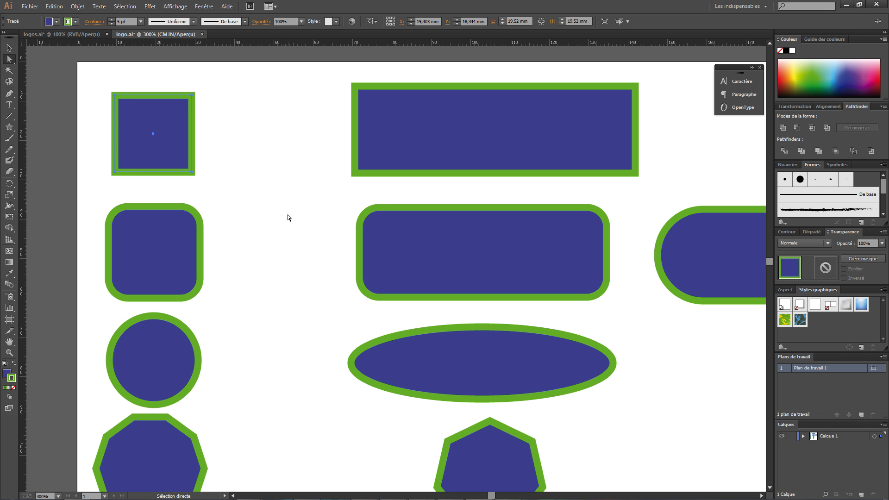
{"action": "left_click_drag", "start_coordinate": [160, 188], "coordinate": [223, 238]}
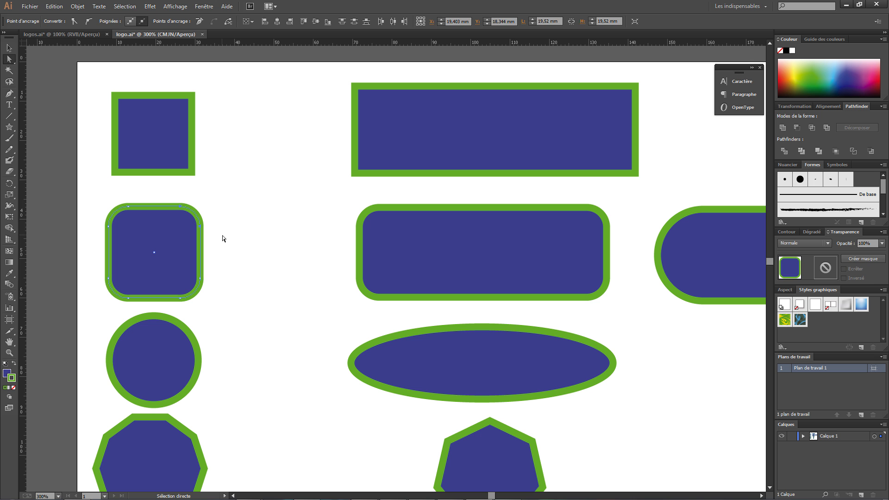
Move the small square's lower-right anchor point slightly outward, and undo the move.
{"action": "left_click", "coordinate": [212, 213]}
{"action": "left_click", "coordinate": [190, 170]}
{"action": "left_click", "coordinate": [192, 171]}
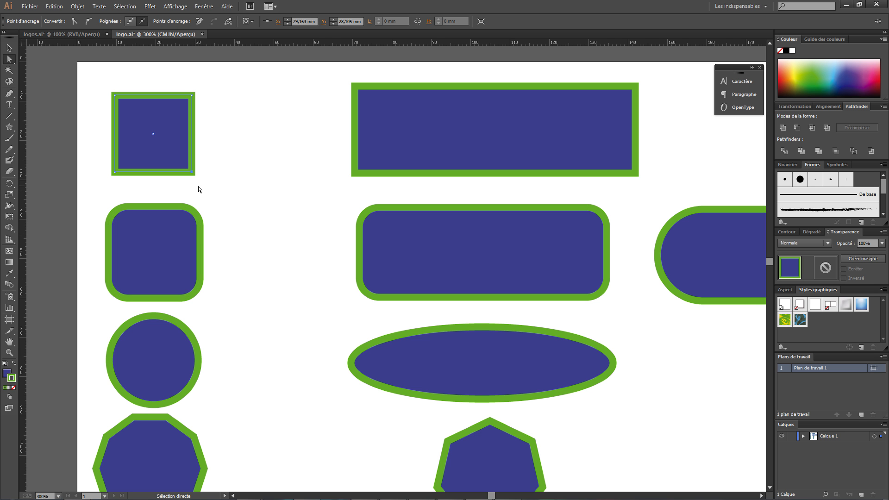
{"action": "mouse_move", "coordinate": [192, 172]}
{"action": "left_mouse_down"}
{"action": "mouse_move", "coordinate": [234, 174]}
{"action": "mouse_move", "coordinate": [230, 121]}
{"action": "mouse_move", "coordinate": [139, 127]}
{"action": "mouse_move", "coordinate": [275, 185]}
{"action": "mouse_move", "coordinate": [189, 180]}
{"action": "mouse_move", "coordinate": [221, 145]}
{"action": "mouse_move", "coordinate": [203, 170]}
{"action": "left_mouse_up"}
{"action": "key", "text": "ctrl+z"}
Distort the rounded square by moving the two anchor points of its upper-right corner, together and individually.
{"action": "left_click", "coordinate": [185, 207]}
{"action": "left_click", "coordinate": [188, 213]}
{"action": "left_click_drag", "start_coordinate": [180, 204], "coordinate": [211, 237]}
{"action": "left_click_drag", "start_coordinate": [182, 209], "coordinate": [242, 211]}
{"action": "left_click_drag", "start_coordinate": [243, 211], "coordinate": [209, 213]}
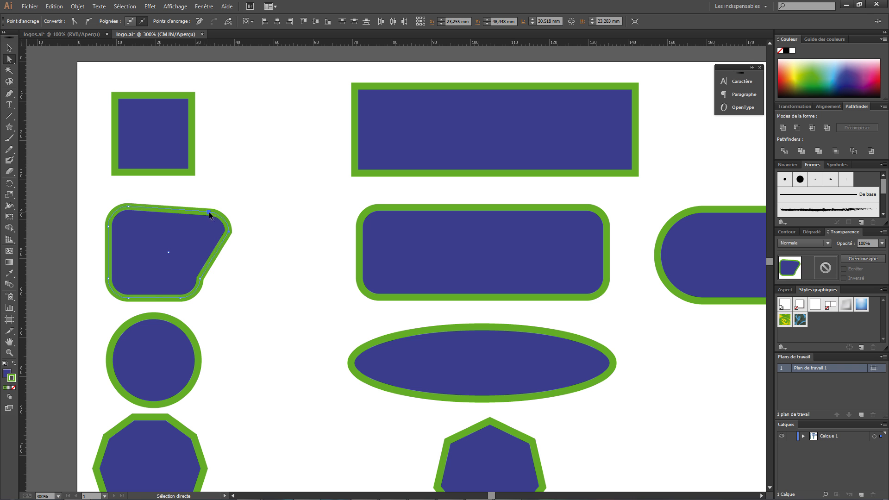
{"action": "left_click_drag", "start_coordinate": [208, 211], "coordinate": [163, 209]}
Undo all the rounded square's corner distortions and deselect it.
{"action": "key", "text": "ctrl+z"}
{"action": "key", "text": "ctrl+z"}
{"action": "key", "text": "ctrl+z"}
{"action": "key", "text": "ctrl+z"}
{"action": "key", "text": "ctrl+z"}
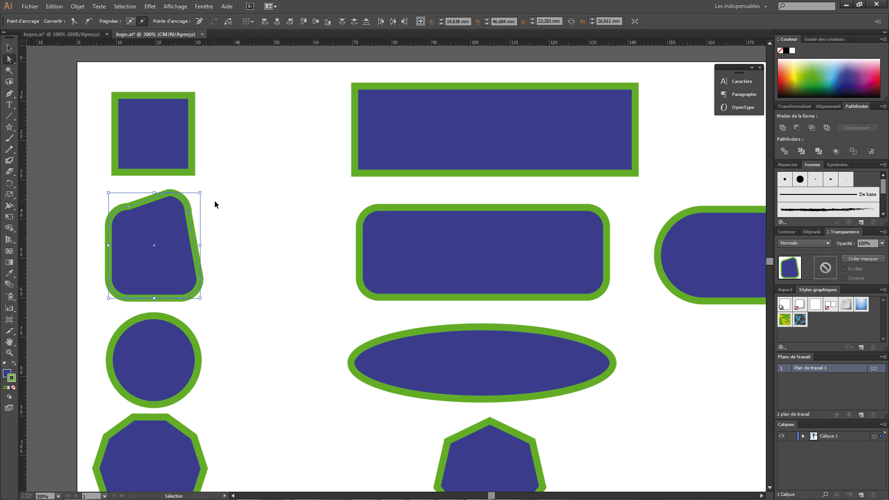
{"action": "key", "text": "ctrl+z"}
{"action": "key", "text": "ctrl+z"}
{"action": "key", "text": "ctrl+z"}
{"action": "left_click", "coordinate": [225, 227]}
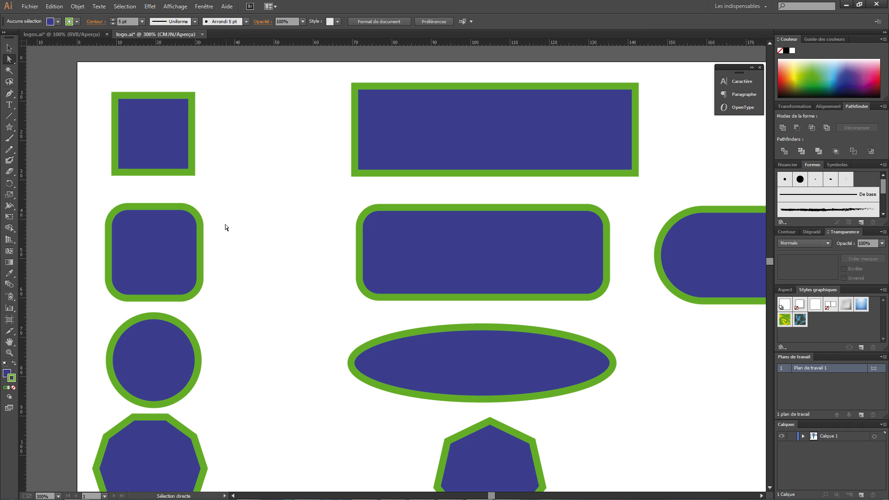
{"action": "key", "text": "ctrl+minus"}
{"action": "key", "text": "ctrl+minus"}
{"action": "key", "text": "space"}
{"action": "left_click_drag", "start_coordinate": [319, 292], "coordinate": [259, 199]}
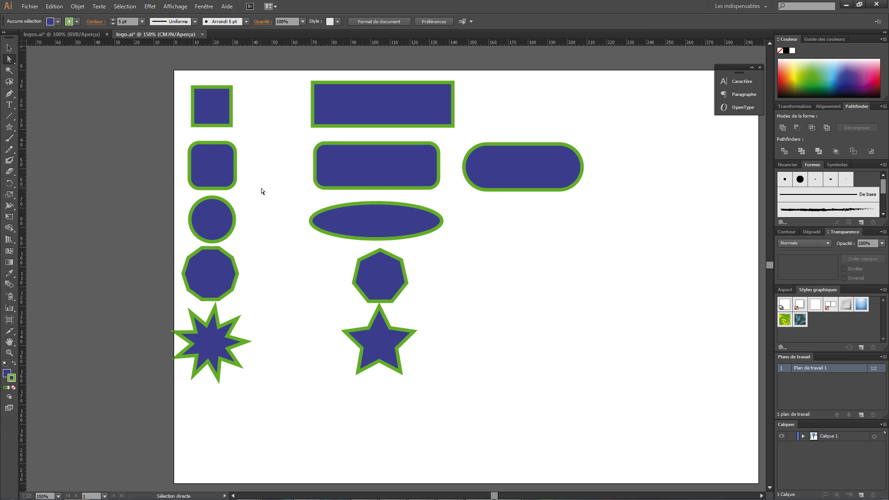
Examine the small square's upper-right anchor point and its position inside the stroke at 400% zoom.
{"action": "left_click", "coordinate": [13, 49]}
{"action": "key", "text": "space"}
{"action": "left_click_drag", "start_coordinate": [221, 142], "coordinate": [286, 221]}
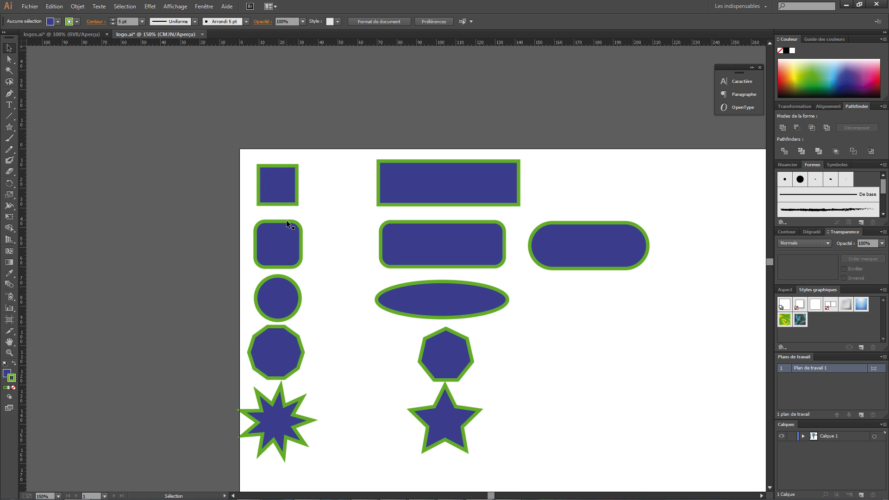
{"action": "key", "text": "ctrl+plus"}
{"action": "key", "text": "ctrl+plus"}
{"action": "key", "text": "space"}
{"action": "left_click_drag", "start_coordinate": [199, 104], "coordinate": [298, 160]}
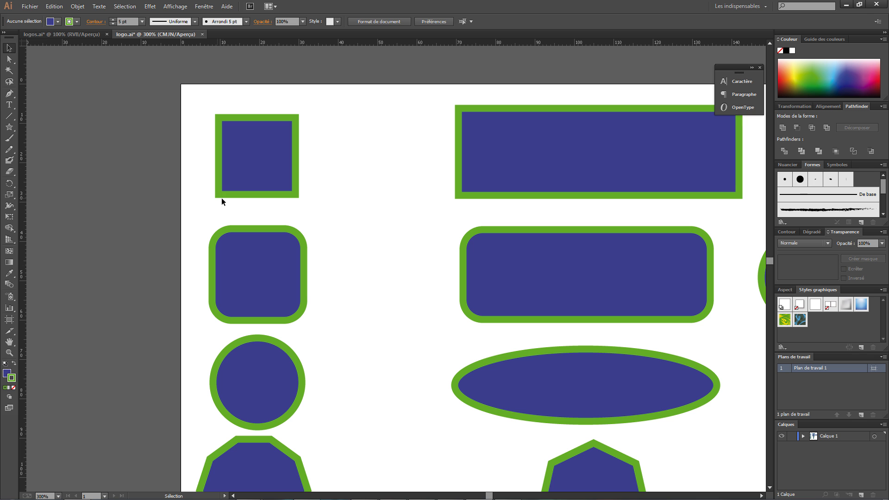
{"action": "key", "text": "a"}
{"action": "left_click", "coordinate": [293, 118]}
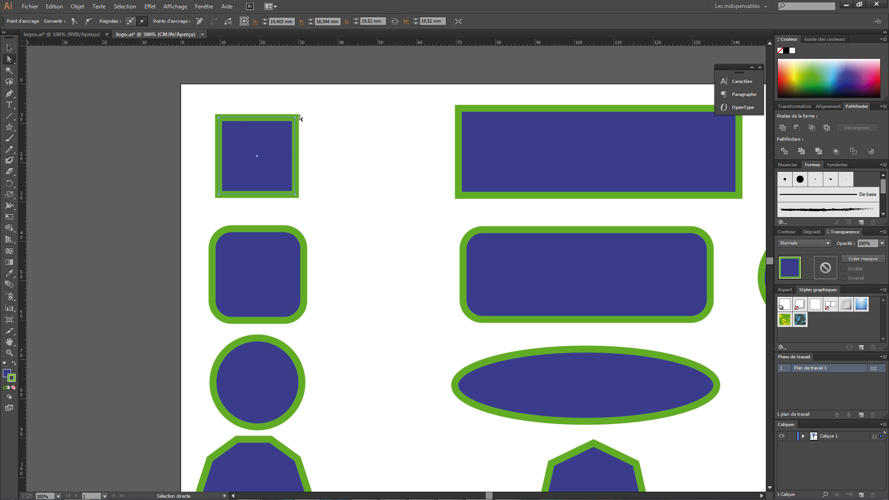
{"action": "left_click", "coordinate": [295, 117]}
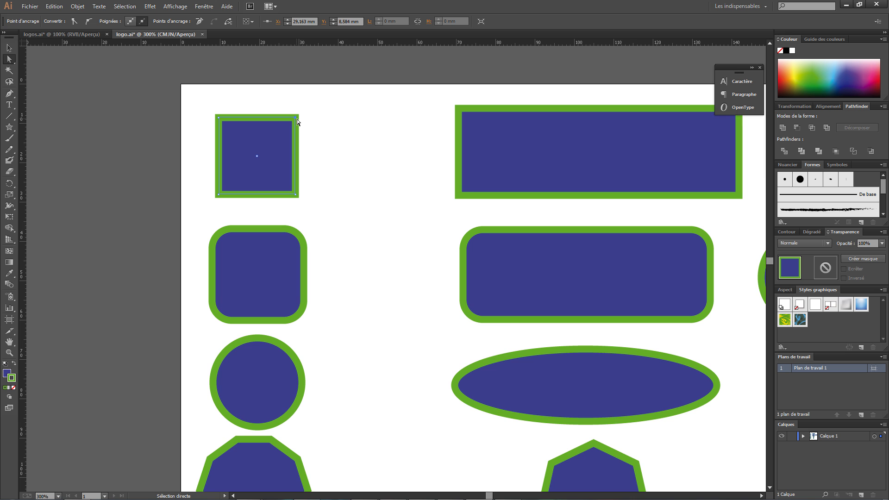
{"action": "key", "text": "ctrl+plus"}
{"action": "key", "text": "space"}
{"action": "left_click_drag", "start_coordinate": [280, 129], "coordinate": [364, 202]}
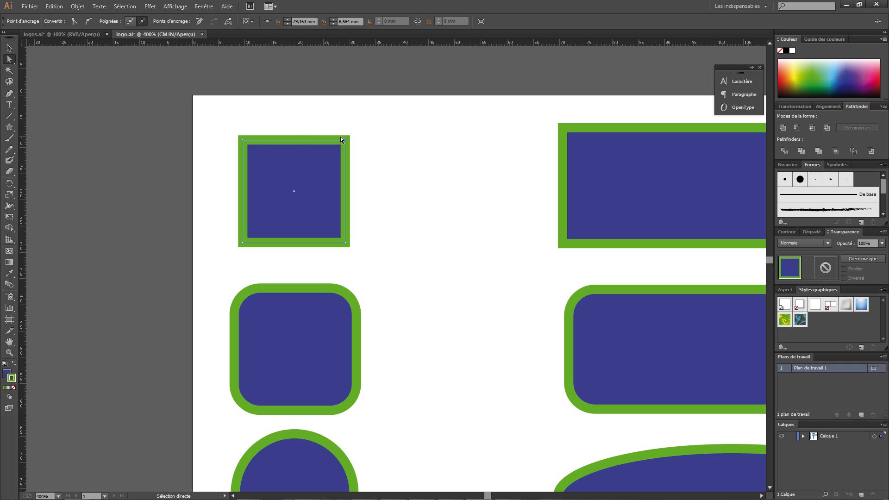
{"action": "left_click", "coordinate": [356, 147]}
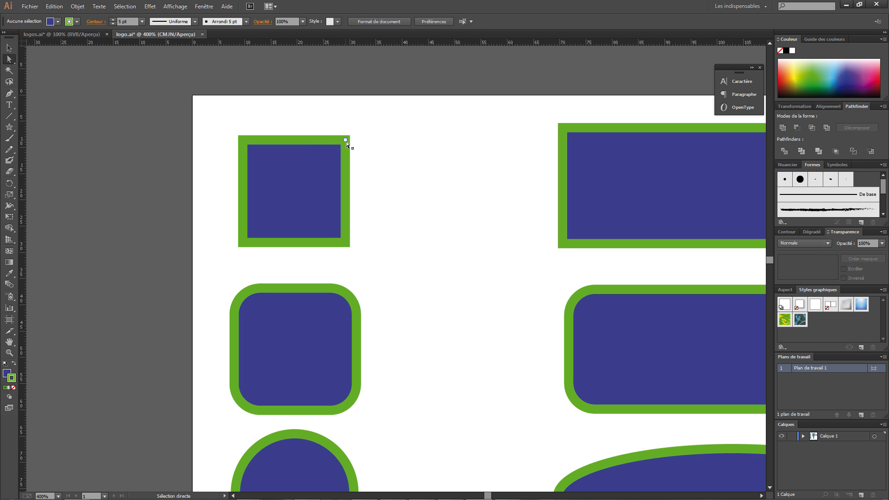
{"action": "left_click", "coordinate": [346, 141]}
{"action": "left_click", "coordinate": [349, 135]}
Compare the small square's path with the outer edge of its stroke using the Selection tool.
{"action": "left_click", "coordinate": [9, 48]}
{"action": "left_click_drag", "start_coordinate": [211, 120], "coordinate": [374, 259]}
{"action": "left_click", "coordinate": [9, 59]}
{"action": "left_click", "coordinate": [262, 118]}
{"action": "key", "text": "v"}
{"action": "left_click", "coordinate": [245, 143]}
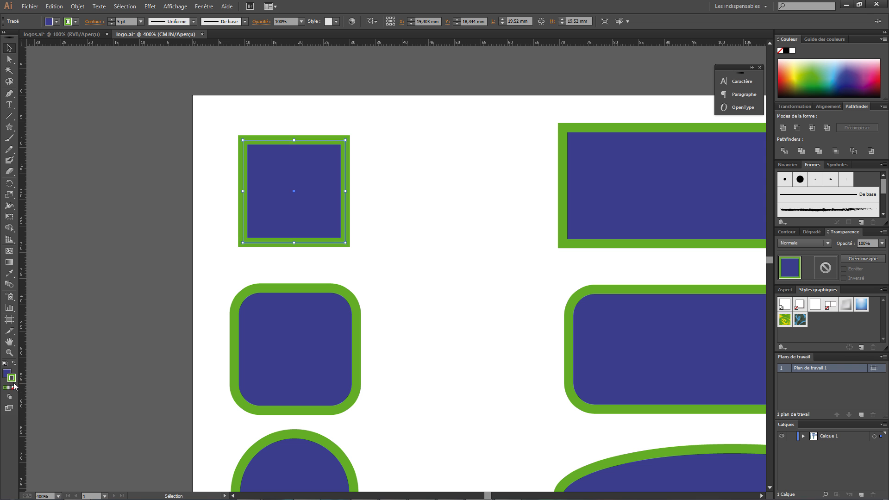
{"action": "left_click", "coordinate": [223, 161]}
{"action": "left_click_drag", "start_coordinate": [246, 149], "coordinate": [381, 258]}
{"action": "left_click", "coordinate": [237, 139]}
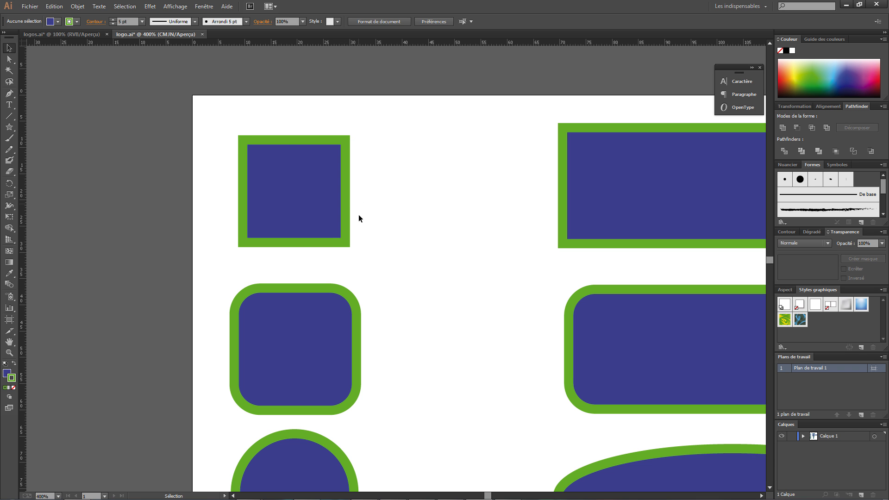
Convert the small square's stroke to an outlined shape with Outline Stroke (Vectoriser le contour), and reselect the resulting group.
{"action": "left_click_drag", "start_coordinate": [221, 122], "coordinate": [366, 254]}
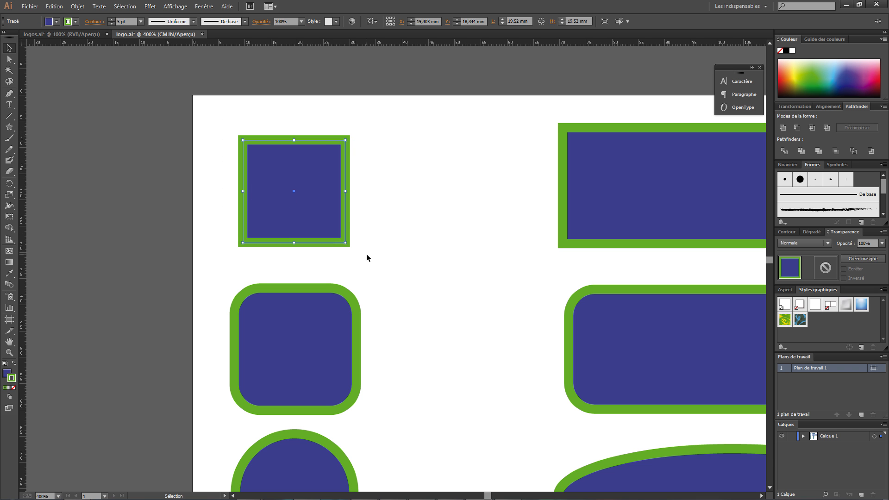
{"action": "left_click", "coordinate": [78, 7]}
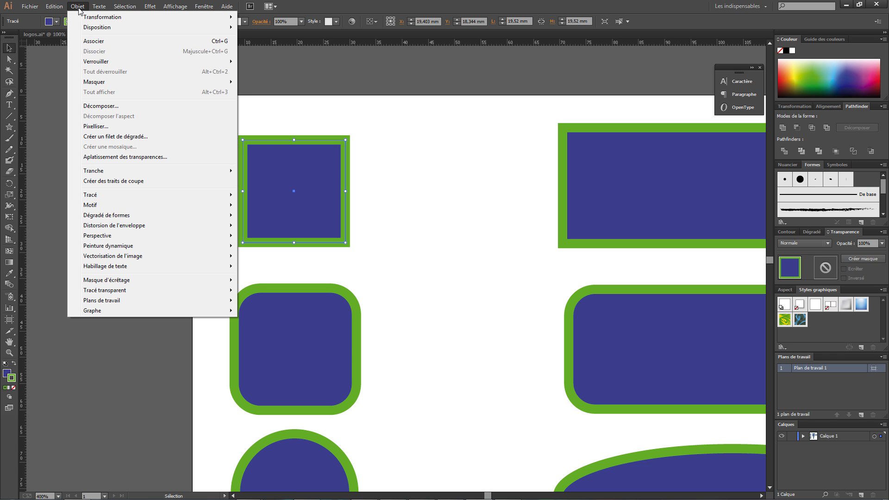
{"action": "mouse_move", "coordinate": [109, 198]}
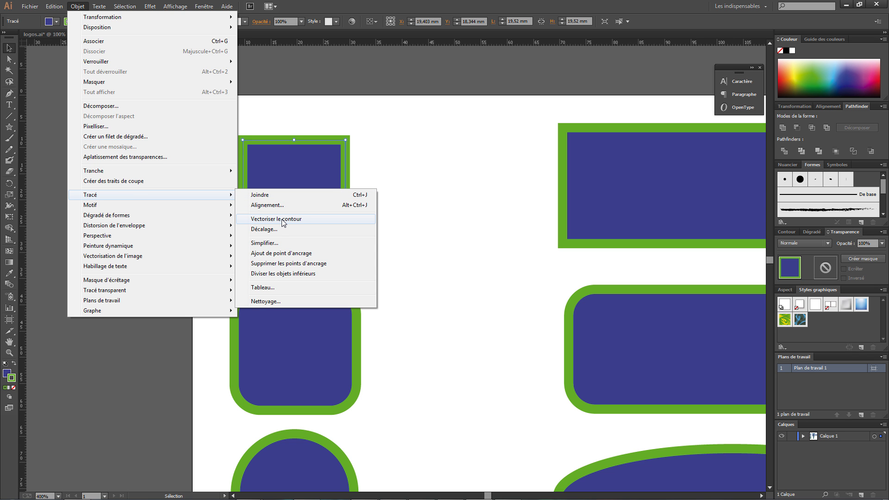
{"action": "left_click", "coordinate": [302, 217]}
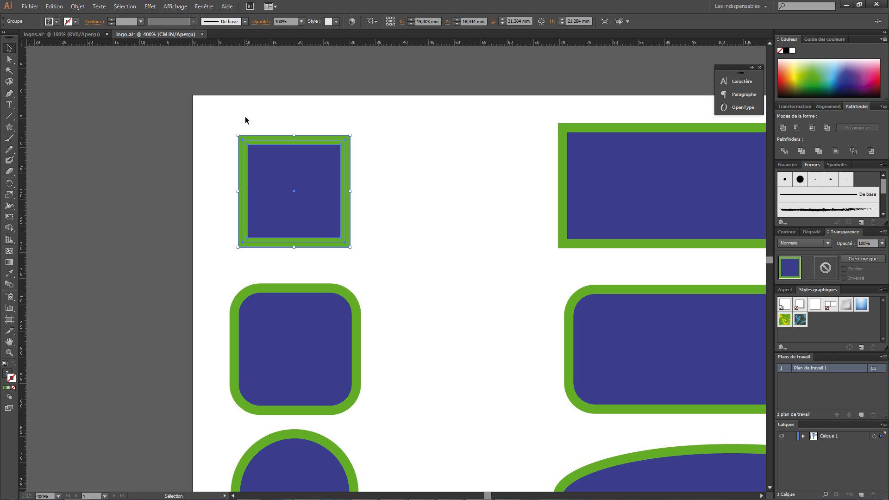
{"action": "left_click", "coordinate": [308, 108]}
{"action": "left_click", "coordinate": [337, 144]}
Expand layer Calque 1, float the Layers panel over the canvas, and expand the outlined square's group.
{"action": "left_click", "coordinate": [803, 436]}
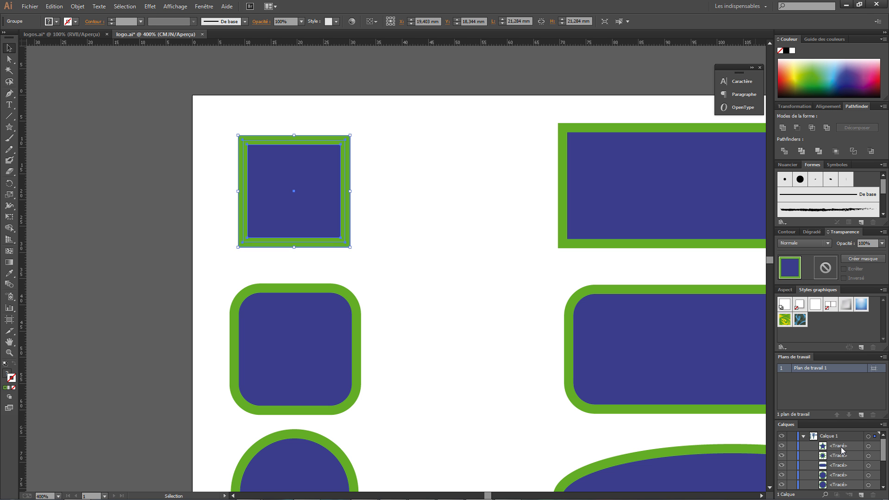
{"action": "scroll", "coordinate": [842, 456], "scroll_direction": "down", "scroll_amount": 3}
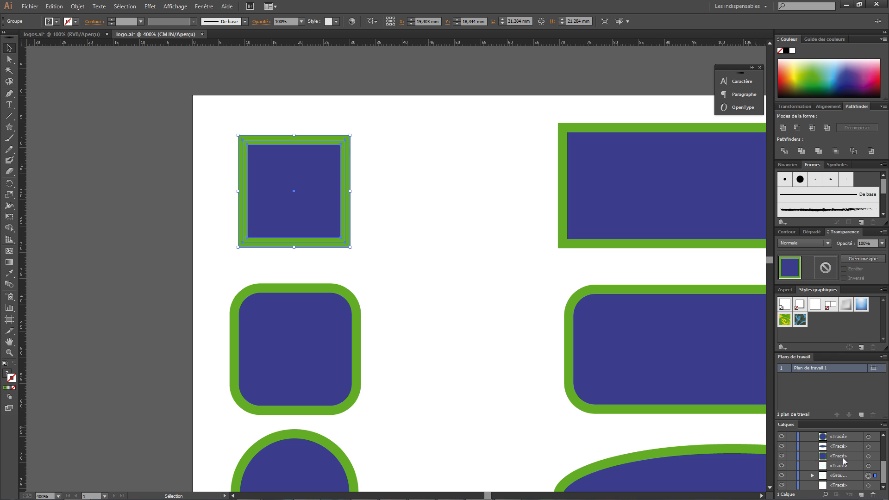
{"action": "left_click", "coordinate": [836, 475]}
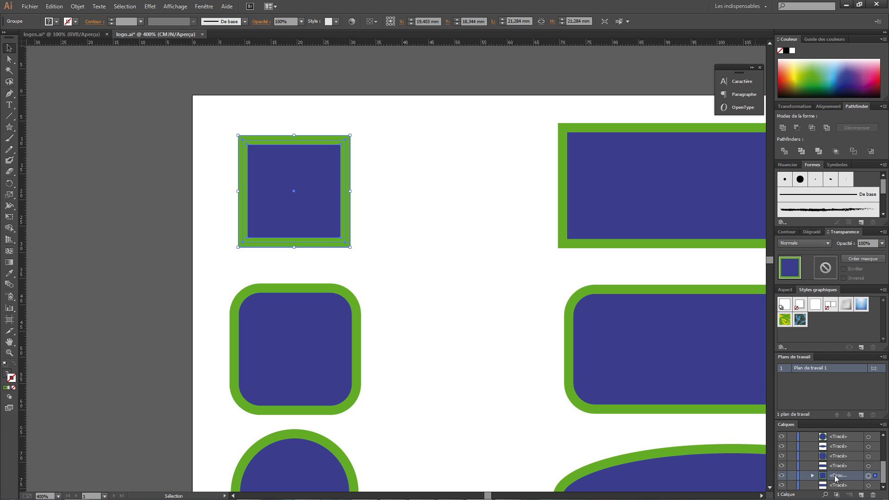
{"action": "left_click_drag", "start_coordinate": [785, 424], "coordinate": [499, 263]}
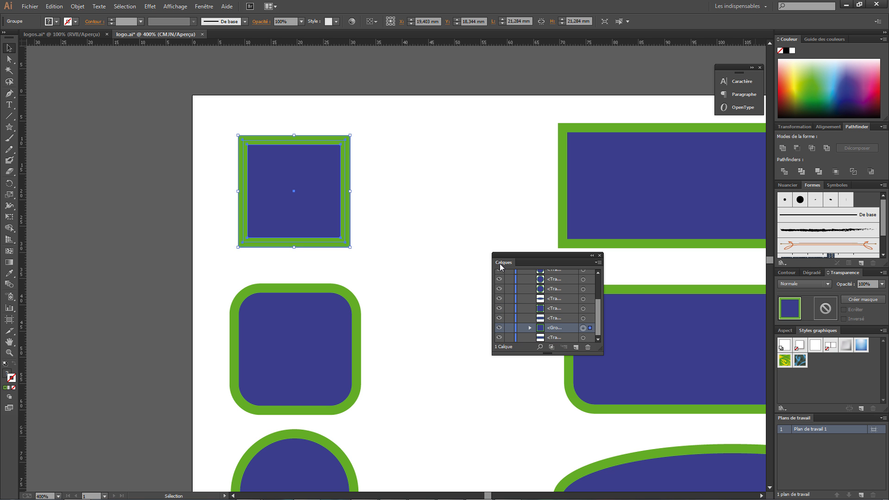
{"action": "left_click", "coordinate": [530, 328]}
{"action": "scroll", "coordinate": [597, 324], "scroll_direction": "down", "scroll_amount": 1}
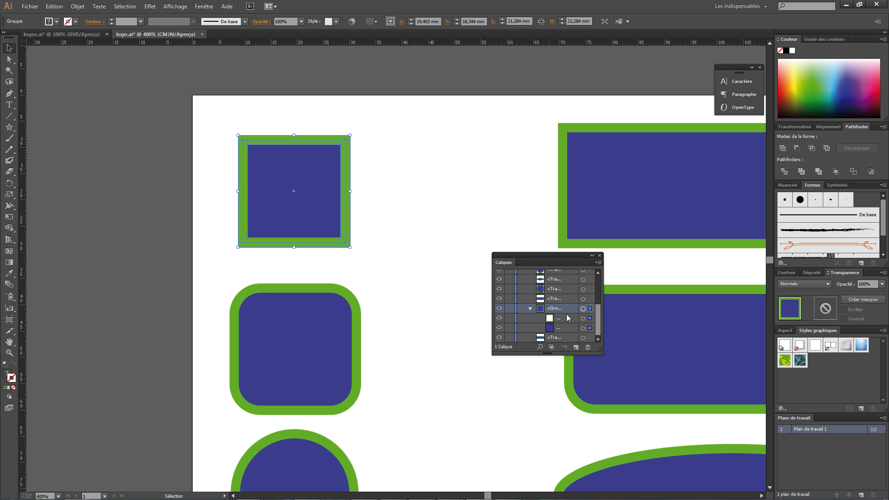
Target the group's green frame and blue square separately in the layer list to inspect each path.
{"action": "left_click", "coordinate": [559, 320]}
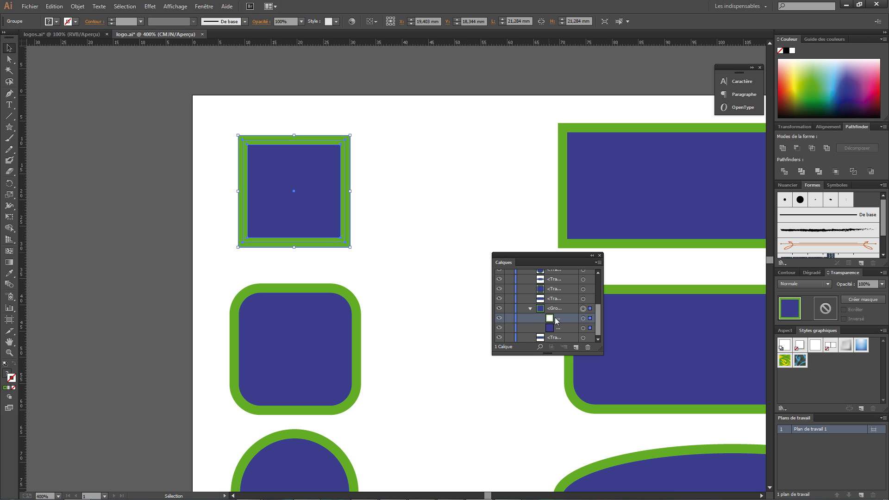
{"action": "left_click", "coordinate": [582, 318]}
{"action": "left_click", "coordinate": [566, 328]}
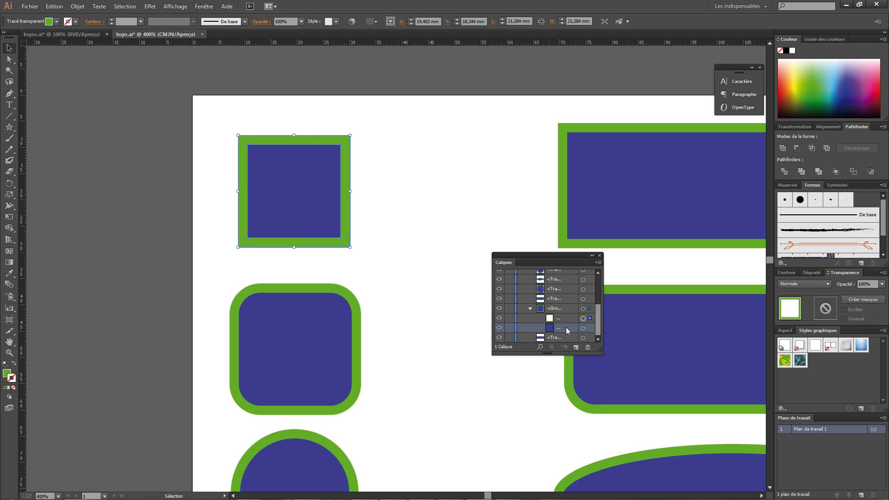
{"action": "left_click", "coordinate": [583, 328]}
{"action": "left_click", "coordinate": [583, 327]}
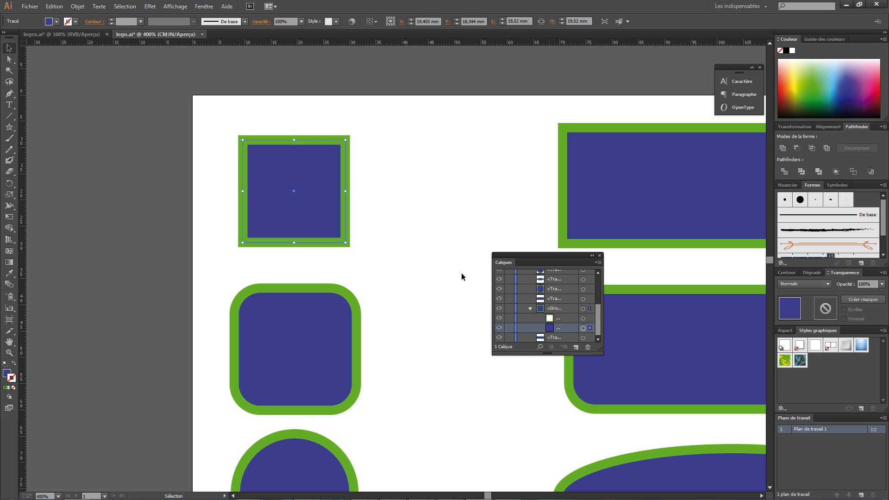
{"action": "left_click", "coordinate": [583, 318]}
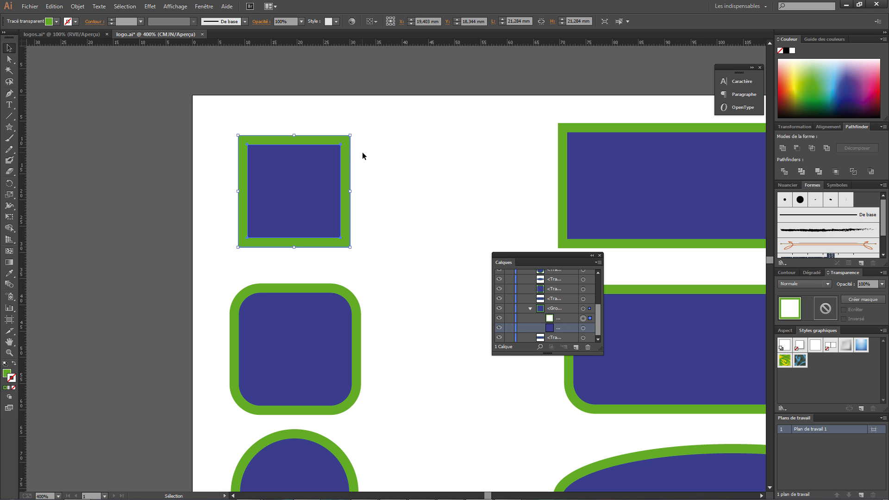
Move the green frame away from the blue square, and undo the move.
{"action": "left_click_drag", "start_coordinate": [346, 158], "coordinate": [471, 169]}
{"action": "key", "text": "ctrl+z"}
{"action": "key", "text": "ctrl+z"}
{"action": "key", "text": "ctrl+z"}
{"action": "key", "text": "ctrl+z"}
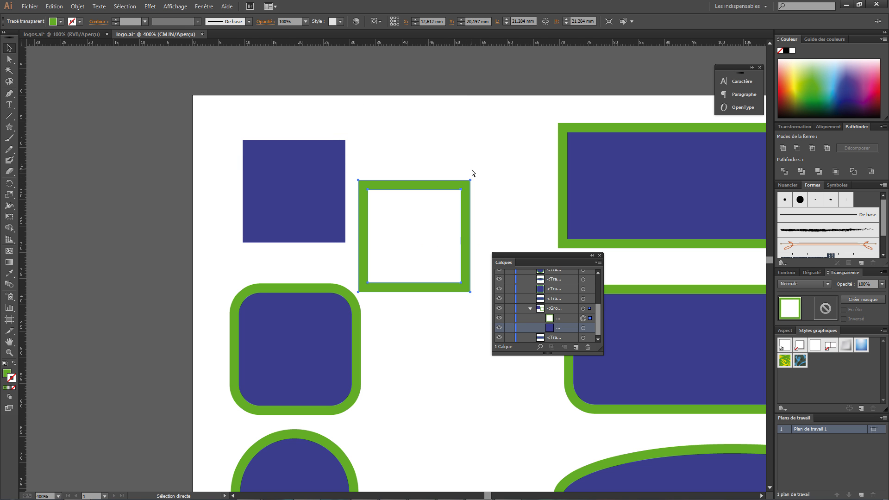
{"action": "key", "text": "ctrl+z"}
{"action": "key", "text": "ctrl+z"}
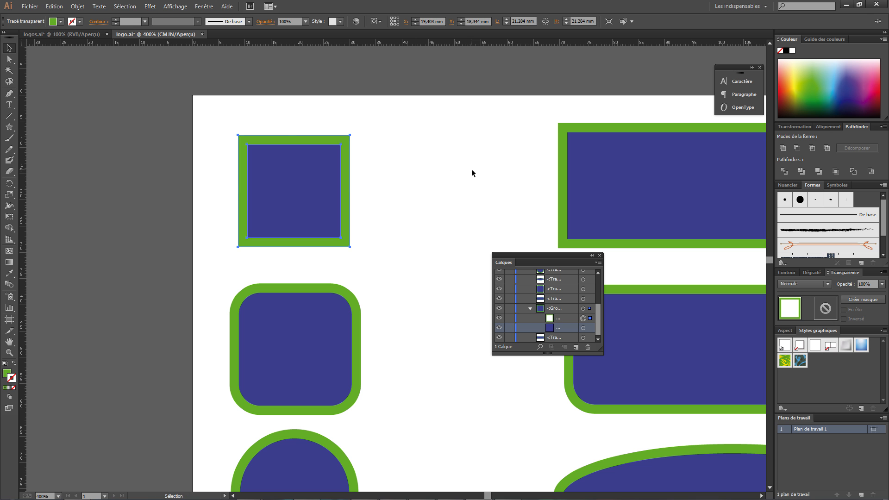
Pull the outer upper-right anchor point of the outlined square's green frame diagonally outward with Direct Selection.
{"action": "left_click", "coordinate": [408, 160]}
{"action": "left_click", "coordinate": [341, 139]}
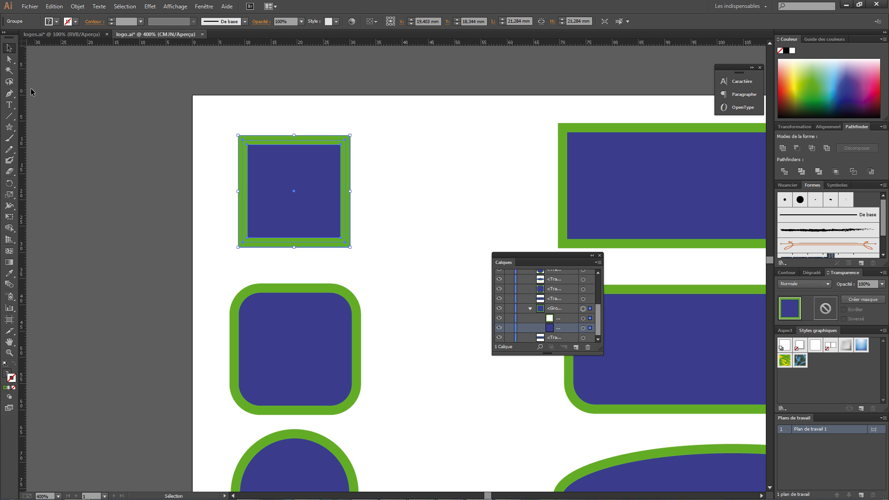
{"action": "left_click", "coordinate": [9, 60]}
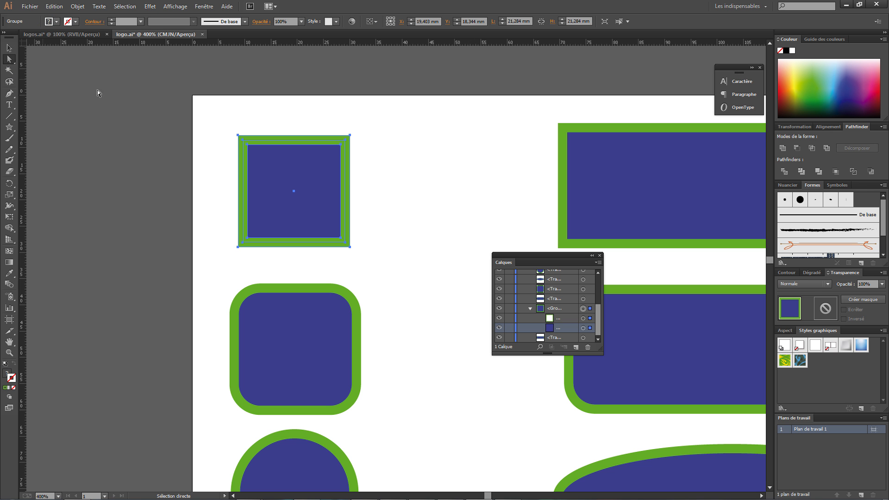
{"action": "left_click", "coordinate": [350, 136]}
{"action": "left_click_drag", "start_coordinate": [350, 136], "coordinate": [392, 95]}
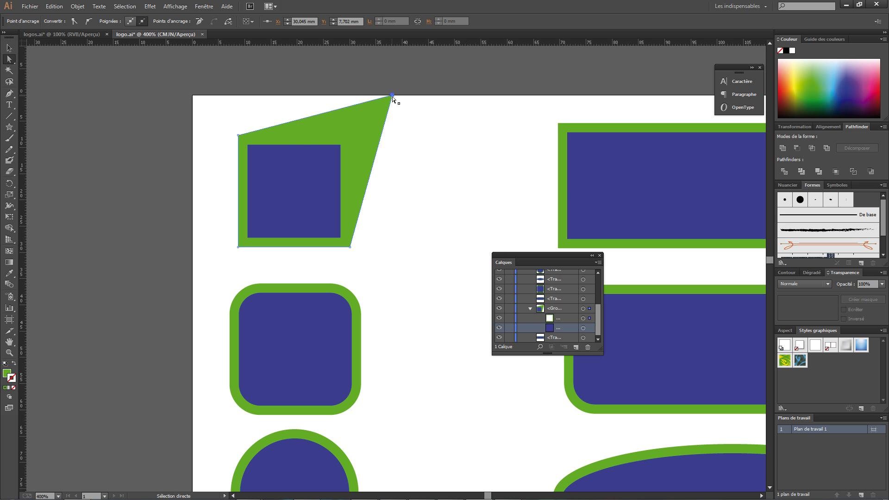
Move the distorted green frame down and left off the blue square, and shift its inner upper-right anchor point slightly.
{"action": "left_click", "coordinate": [341, 146]}
{"action": "left_click", "coordinate": [365, 122]}
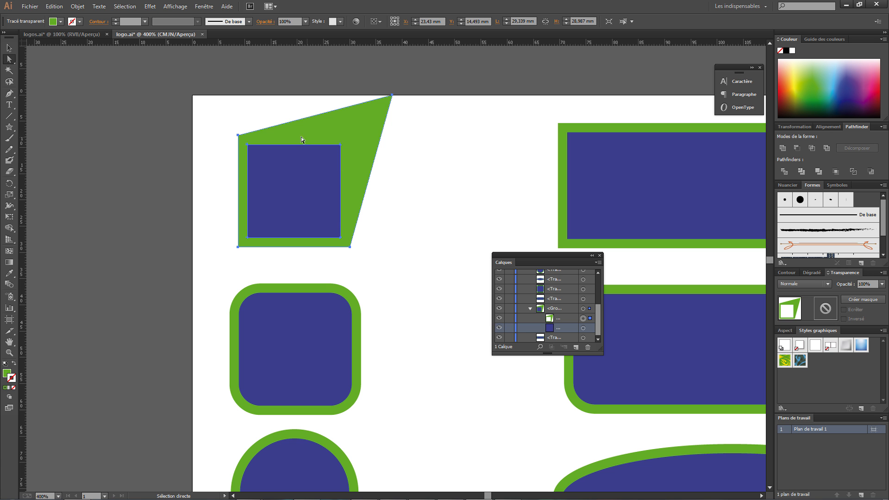
{"action": "left_click_drag", "start_coordinate": [393, 96], "coordinate": [365, 130]}
{"action": "mouse_move", "coordinate": [314, 179]}
{"action": "left_mouse_down"}
{"action": "mouse_move", "coordinate": [263, 213]}
{"action": "mouse_move", "coordinate": [253, 250]}
{"action": "mouse_move", "coordinate": [315, 184]}
{"action": "left_mouse_up"}
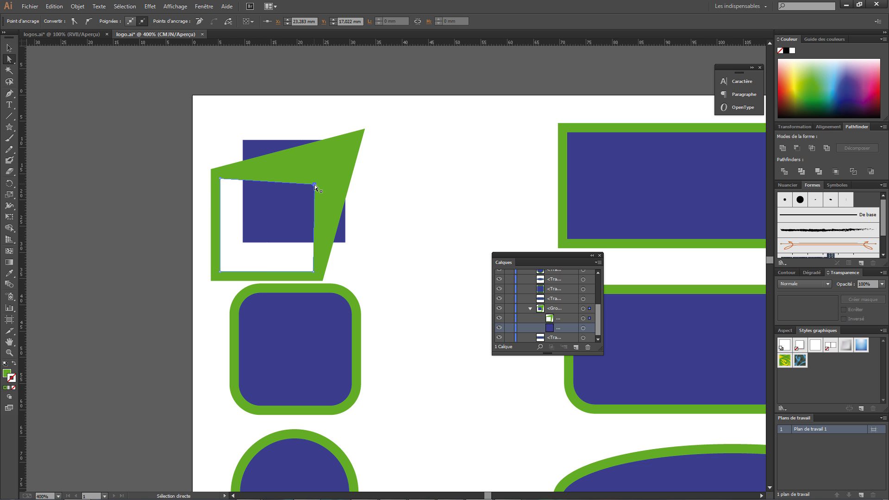
Undo all the green frame's moves and corner distortions, and deselect it.
{"action": "key", "text": "ctrl+z"}
{"action": "key", "text": "ctrl+z"}
{"action": "key", "text": "ctrl+z"}
{"action": "key", "text": "ctrl+z"}
{"action": "key", "text": "ctrl+z"}
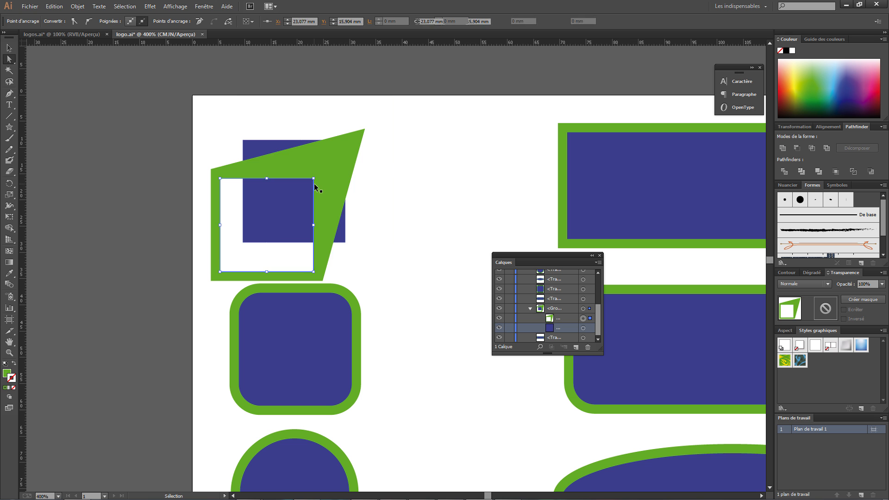
{"action": "left_click", "coordinate": [9, 48]}
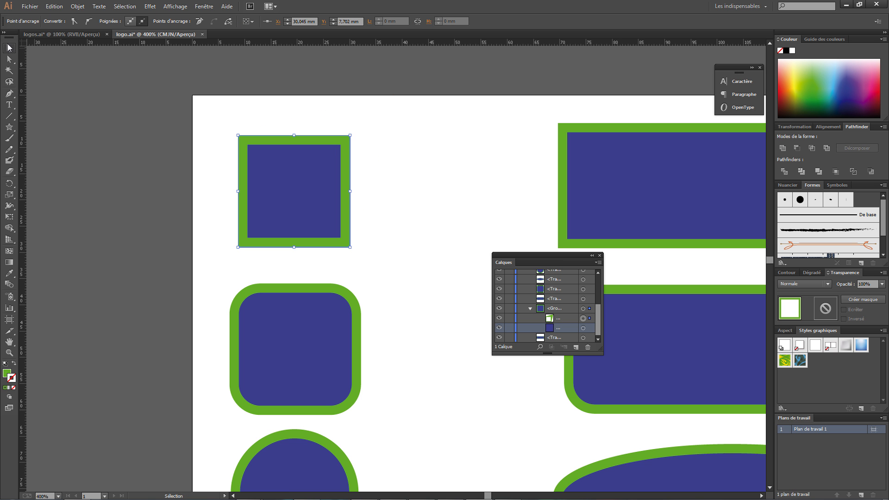
{"action": "left_click", "coordinate": [462, 121]}
Examine the anchor points of the nine-pointed star at 400% zoom with Direct Selection.
{"action": "key", "text": "ctrl+minus"}
{"action": "key", "text": "ctrl+minus"}
{"action": "key", "text": "ctrl+minus"}
{"action": "left_click_drag", "start_coordinate": [476, 207], "coordinate": [379, 133]}
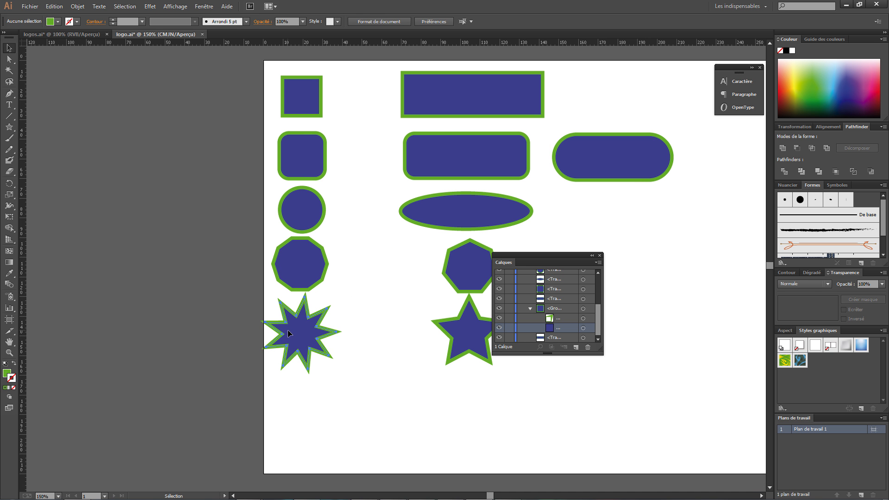
{"action": "left_click", "coordinate": [283, 336]}
{"action": "key", "text": "ctrl+plus"}
{"action": "key", "text": "ctrl+plus"}
{"action": "key", "text": "ctrl+plus"}
{"action": "left_click_drag", "start_coordinate": [280, 338], "coordinate": [440, 192]}
{"action": "left_click", "coordinate": [9, 59]}
{"action": "left_click", "coordinate": [159, 308]}
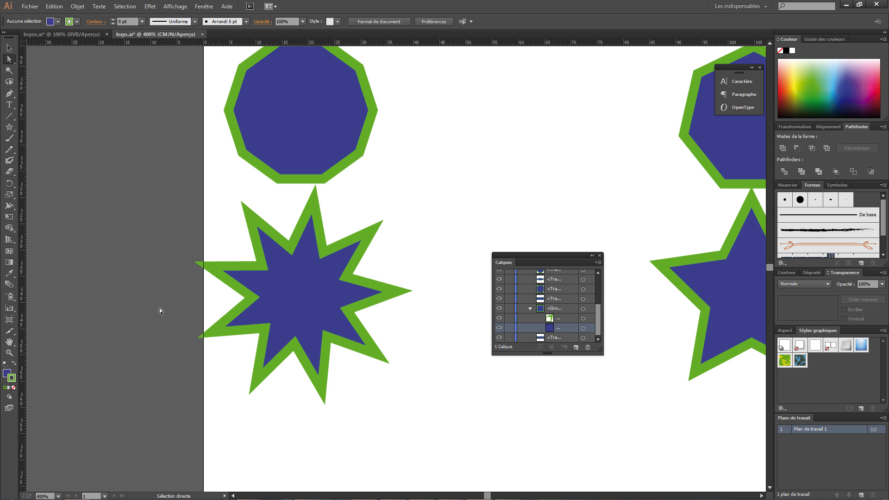
{"action": "left_click", "coordinate": [314, 203]}
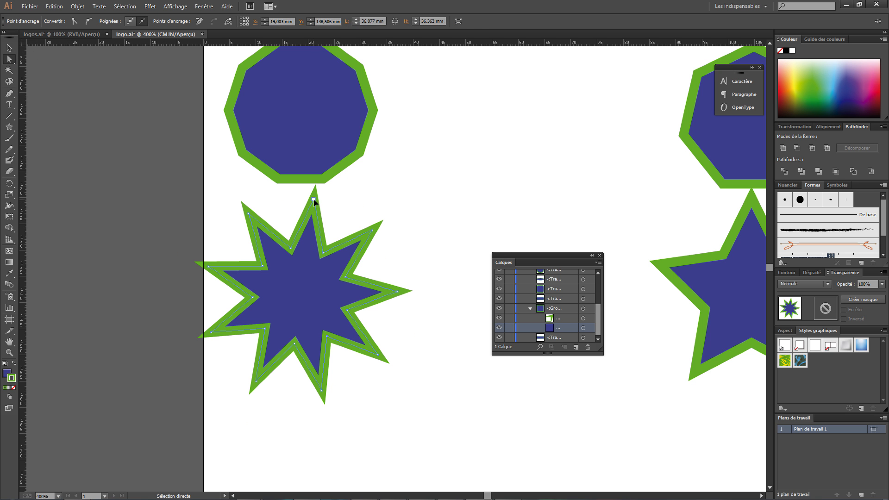
Shift the anchor point of the nine-pointed star's top tip sideways, and undo the changes.
{"action": "left_click_drag", "start_coordinate": [316, 198], "coordinate": [357, 204]}
{"action": "left_click_drag", "start_coordinate": [358, 204], "coordinate": [324, 208]}
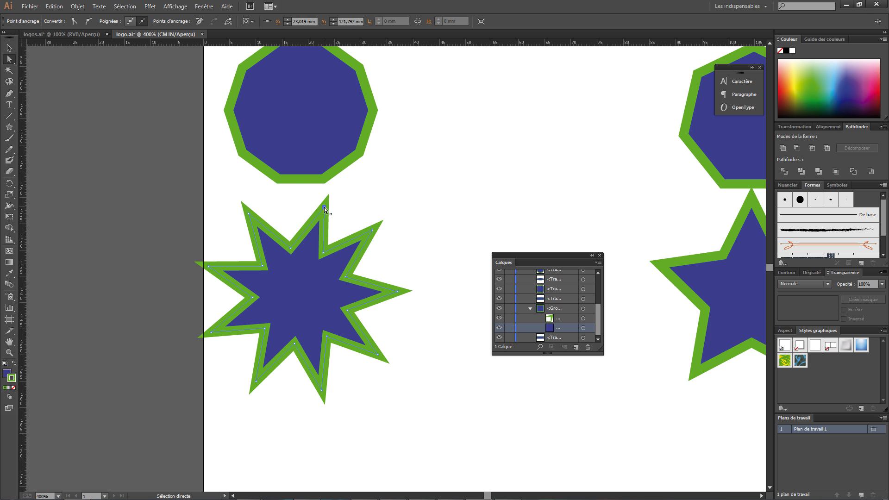
{"action": "key", "text": "ctrl+z"}
{"action": "key", "text": "ctrl+z"}
{"action": "key", "text": "ctrl+z"}
{"action": "key", "text": "ctrl+z"}
{"action": "key", "text": "ctrl+z"}
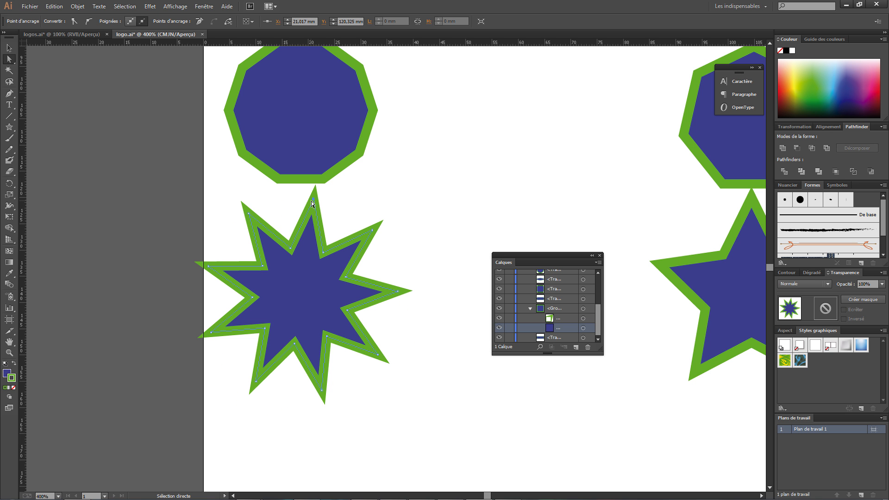
Select the whole nine-pointed star and change its stroke colour to a bright red.
{"action": "left_click", "coordinate": [9, 48]}
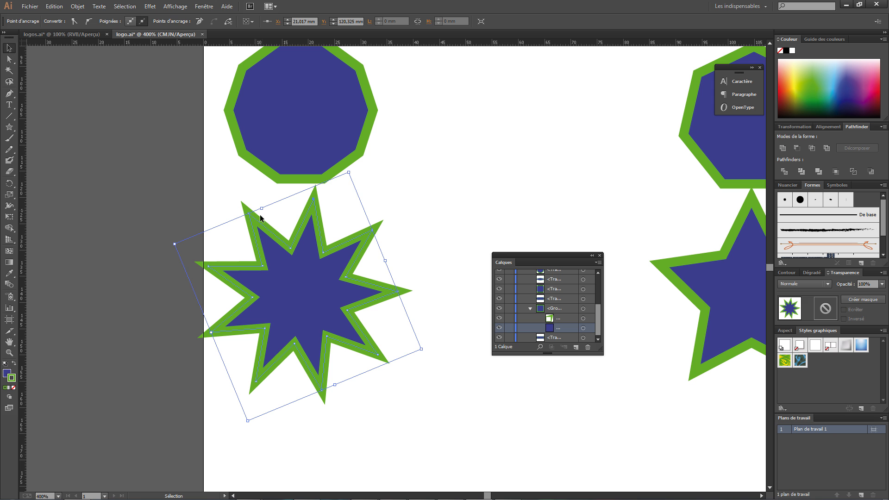
{"action": "left_click", "coordinate": [211, 163]}
{"action": "left_click", "coordinate": [295, 249]}
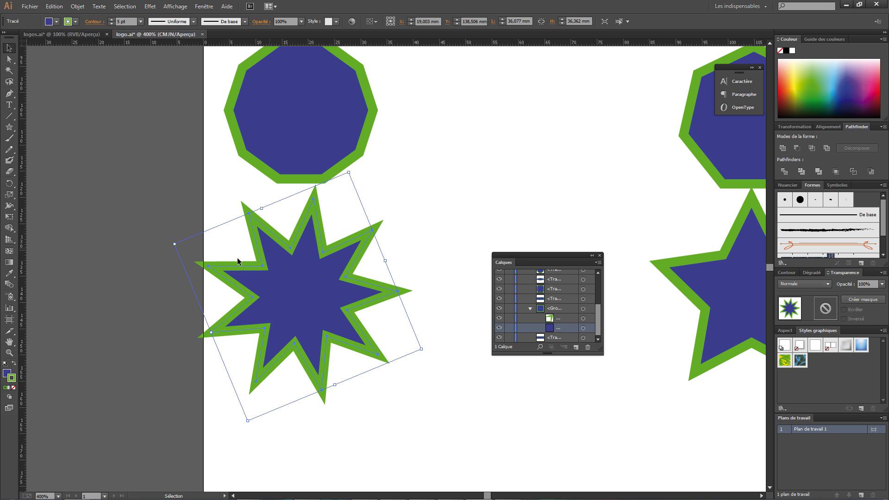
{"action": "double_click", "coordinate": [11, 377]}
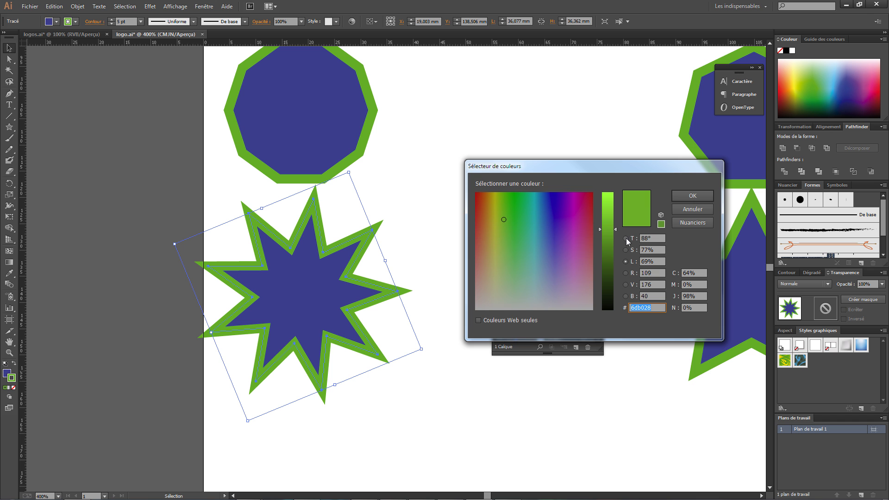
{"action": "left_click_drag", "start_coordinate": [617, 232], "coordinate": [617, 207]}
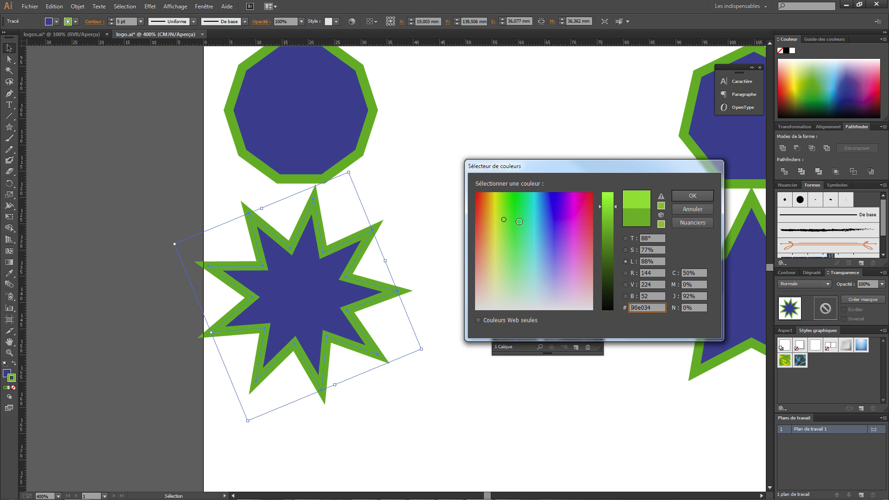
{"action": "left_click", "coordinate": [559, 220]}
{"action": "left_click_drag", "start_coordinate": [490, 222], "coordinate": [469, 223]}
{"action": "left_click", "coordinate": [692, 196]}
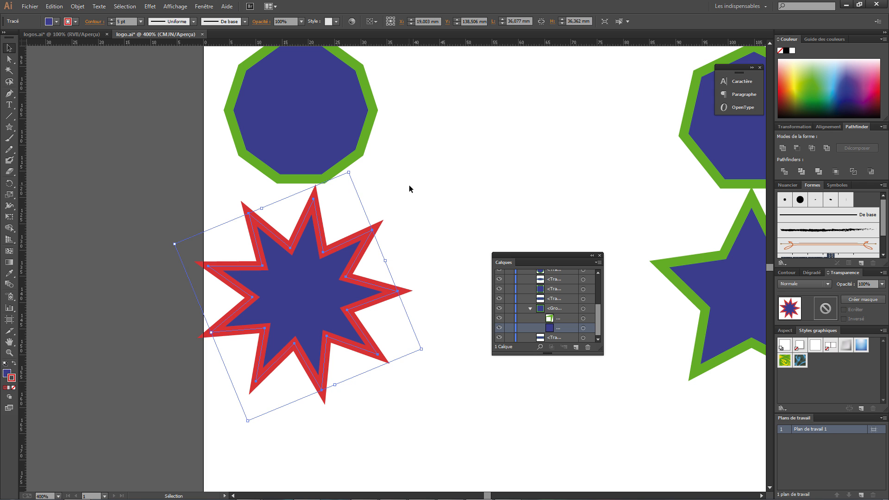
Convert the nine-pointed star's red stroke to an outlined shape with Vectoriser le contour.
{"action": "left_click", "coordinate": [385, 209]}
{"action": "left_click", "coordinate": [318, 208]}
{"action": "left_click", "coordinate": [78, 6]}
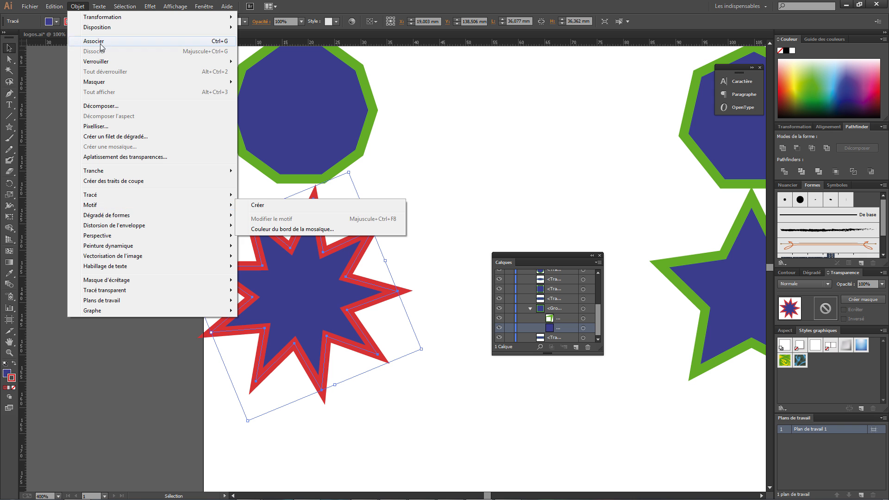
{"action": "mouse_move", "coordinate": [124, 198]}
{"action": "left_click", "coordinate": [275, 219]}
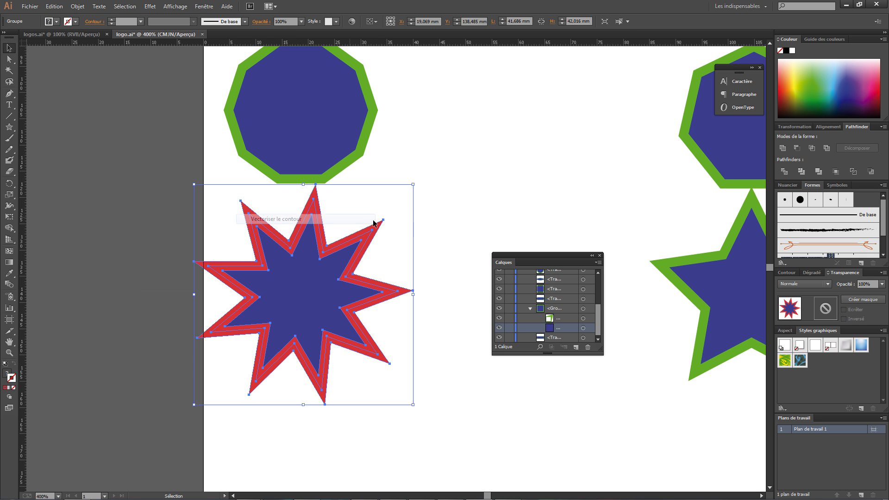
Pull the three lower tips of the star's red outline outward with Direct Selection, leaving the blue centre in place.
{"action": "left_click", "coordinate": [9, 58]}
{"action": "left_click", "coordinate": [176, 149]}
{"action": "left_click", "coordinate": [316, 186]}
{"action": "left_click", "coordinate": [316, 186]}
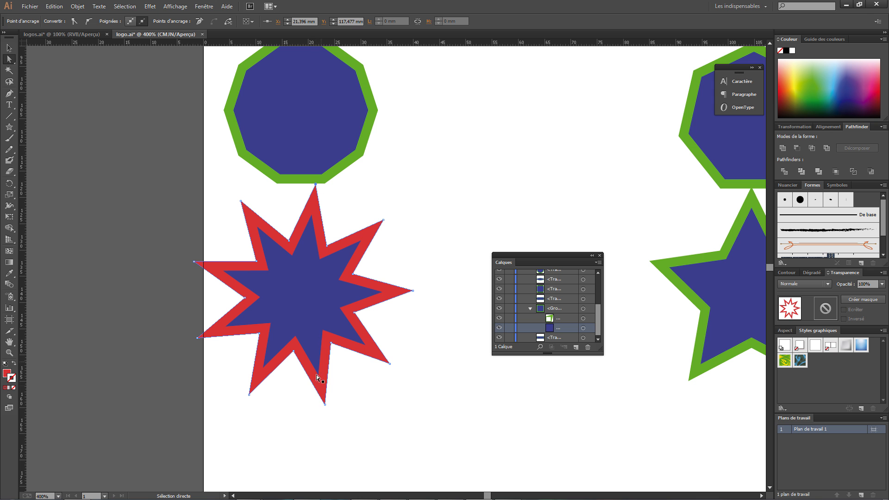
{"action": "left_click", "coordinate": [325, 406]}
{"action": "left_click_drag", "start_coordinate": [325, 405], "coordinate": [334, 445]}
{"action": "left_click_drag", "start_coordinate": [389, 364], "coordinate": [426, 385]}
{"action": "left_click_drag", "start_coordinate": [249, 395], "coordinate": [215, 435]}
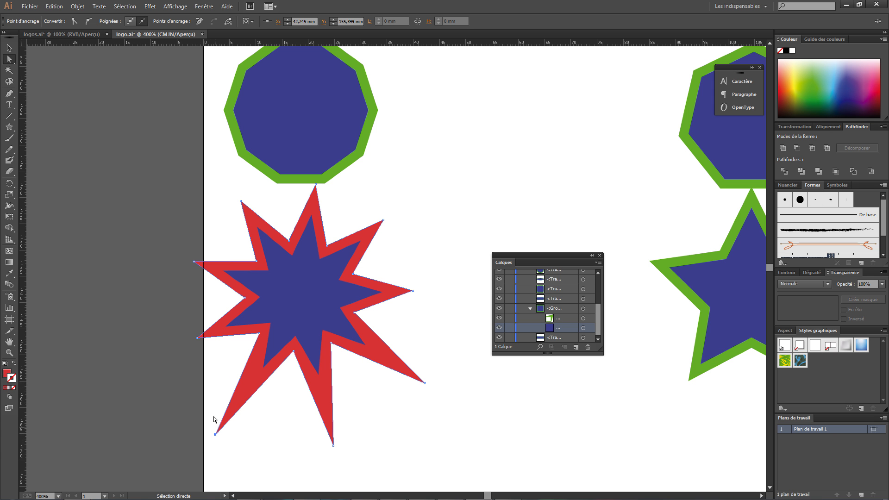
Stretch the two left tips and the two right tips of the red outline outward, and deselect it.
{"action": "left_click_drag", "start_coordinate": [198, 337], "coordinate": [153, 358]}
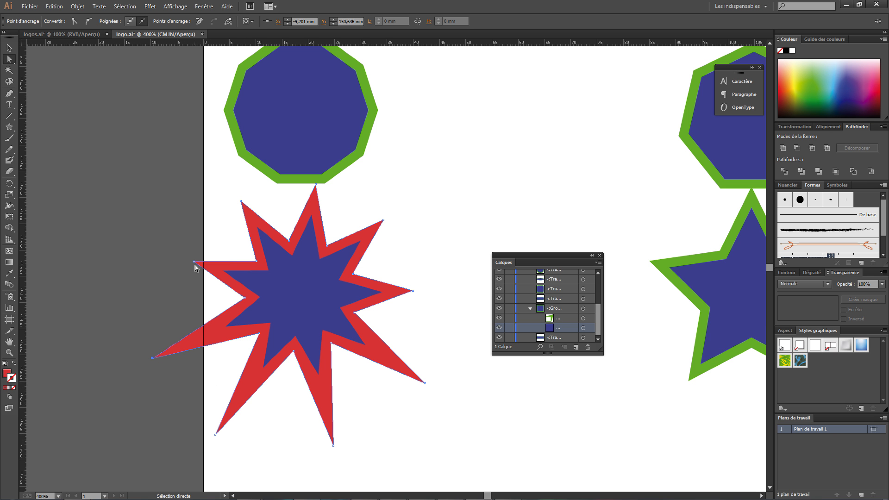
{"action": "left_click_drag", "start_coordinate": [197, 264], "coordinate": [155, 242]}
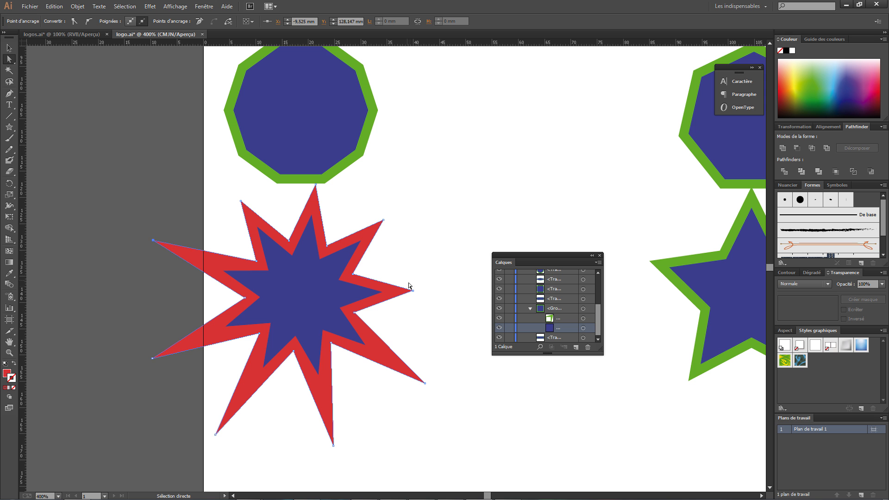
{"action": "left_click_drag", "start_coordinate": [412, 291], "coordinate": [468, 292]}
{"action": "left_click_drag", "start_coordinate": [383, 221], "coordinate": [424, 187]}
{"action": "left_click", "coordinate": [473, 202]}
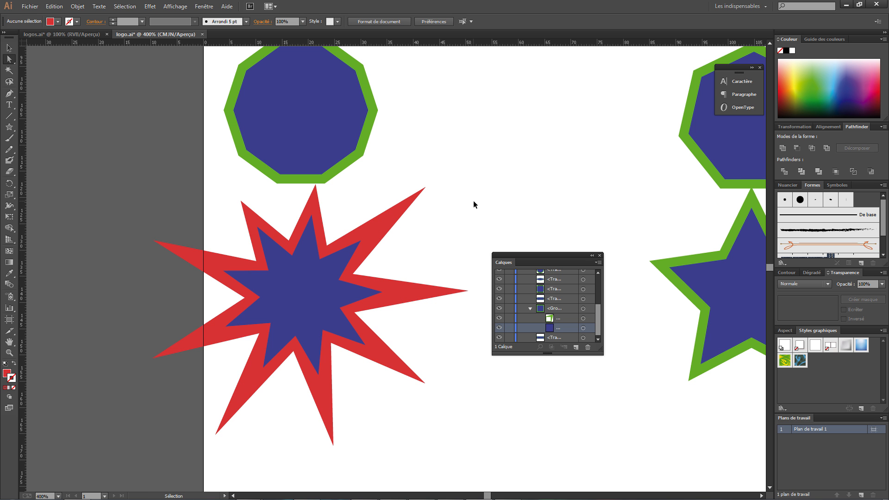
Dock the floating Calques panel beneath Plans de travail and collapse the contents of Calque 1.
{"action": "scroll", "coordinate": [473, 201], "scroll_direction": "down", "scroll_amount": 4}
{"action": "left_click_drag", "start_coordinate": [473, 201], "coordinate": [294, 240]}
{"action": "left_click_drag", "start_coordinate": [504, 264], "coordinate": [804, 498]}
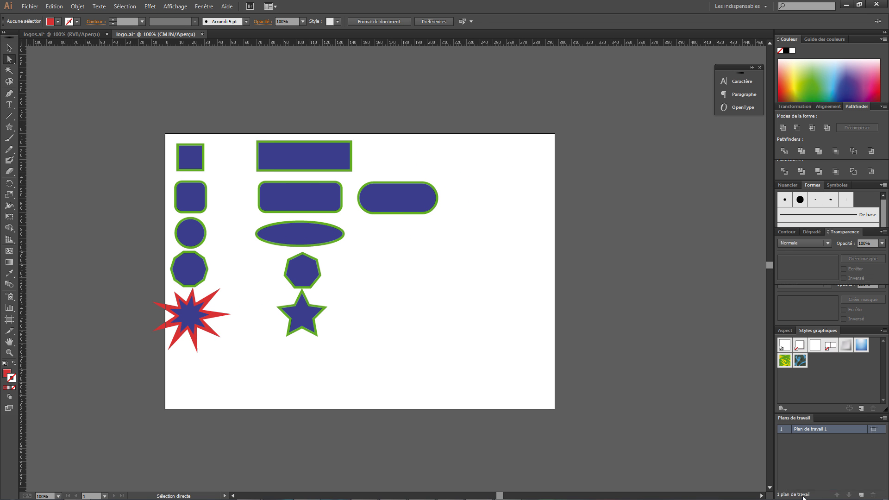
{"action": "scroll", "coordinate": [813, 468], "scroll_direction": "down", "scroll_amount": 3}
{"action": "scroll", "coordinate": [815, 463], "scroll_direction": "up", "scroll_amount": 5}
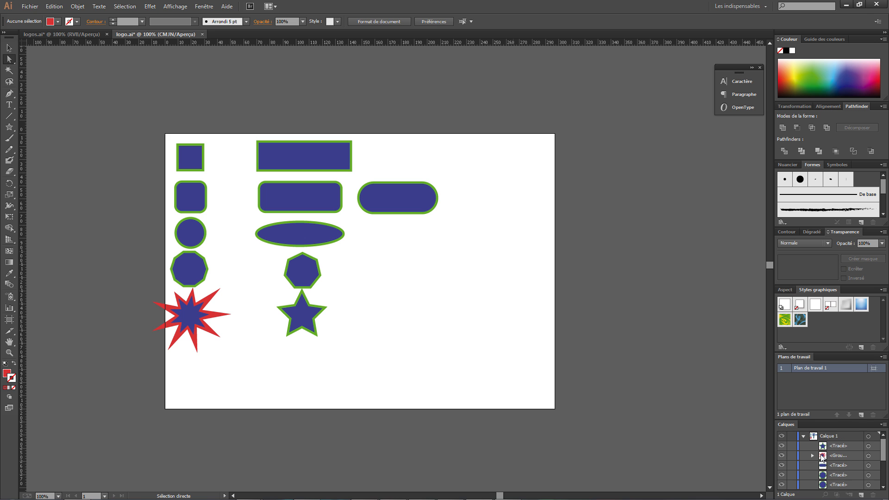
{"action": "left_click", "coordinate": [803, 436]}
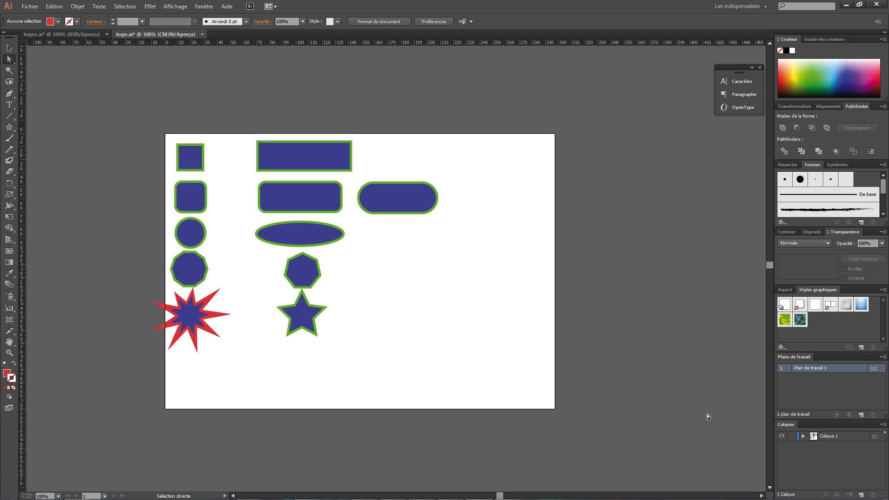
{"action": "left_click", "coordinate": [9, 48]}
{"action": "left_click", "coordinate": [29, 6]}
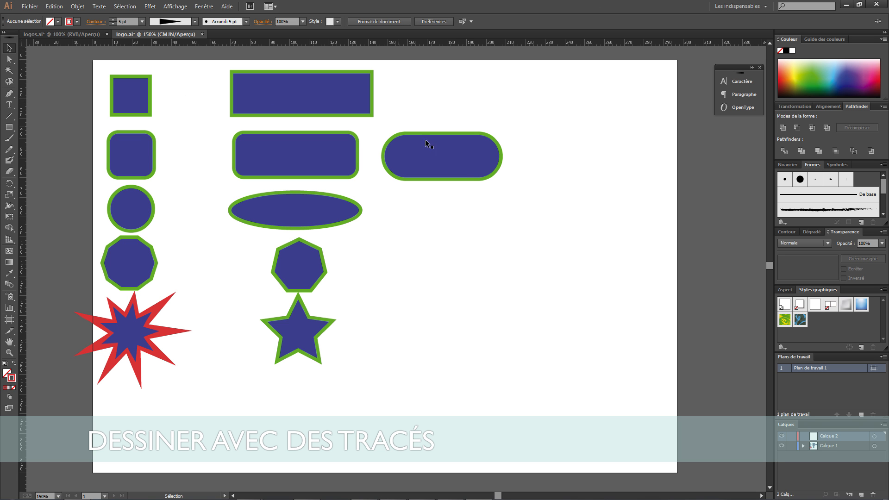
Draw a wavy red Paintbrush stroke below the stars and a similar wavy Pencil line underneath it.
{"action": "left_click", "coordinate": [10, 138]}
{"action": "mouse_move", "coordinate": [84, 416]}
{"action": "left_mouse_down"}
{"action": "mouse_move", "coordinate": [157, 393]}
{"action": "mouse_move", "coordinate": [230, 406]}
{"action": "mouse_move", "coordinate": [259, 389]}
{"action": "mouse_move", "coordinate": [304, 405]}
{"action": "mouse_move", "coordinate": [373, 383]}
{"action": "left_mouse_up"}
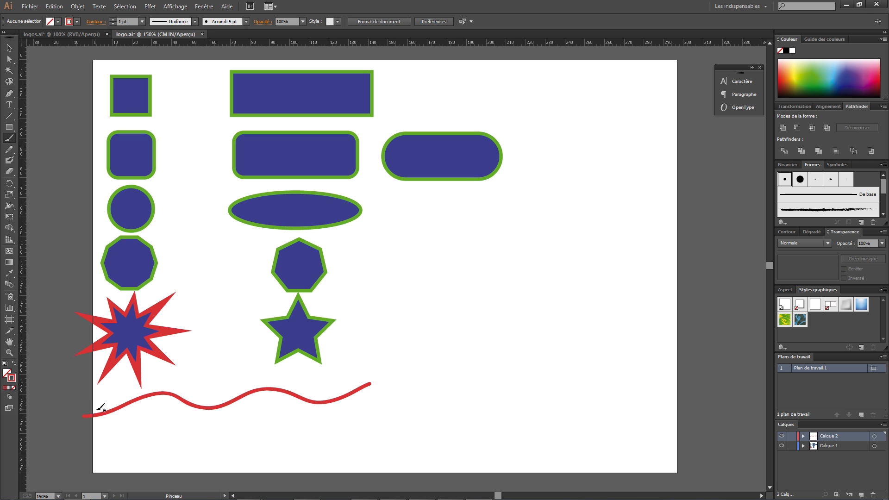
{"action": "key", "text": "n"}
{"action": "mouse_move", "coordinate": [81, 444]}
{"action": "left_mouse_down"}
{"action": "mouse_move", "coordinate": [141, 417]}
{"action": "mouse_move", "coordinate": [180, 429]}
{"action": "mouse_move", "coordinate": [248, 418]}
{"action": "mouse_move", "coordinate": [301, 424]}
{"action": "mouse_move", "coordinate": [359, 420]}
{"action": "mouse_move", "coordinate": [379, 407]}
{"action": "left_mouse_up"}
{"action": "key", "text": "v"}
{"action": "left_click", "coordinate": [266, 444]}
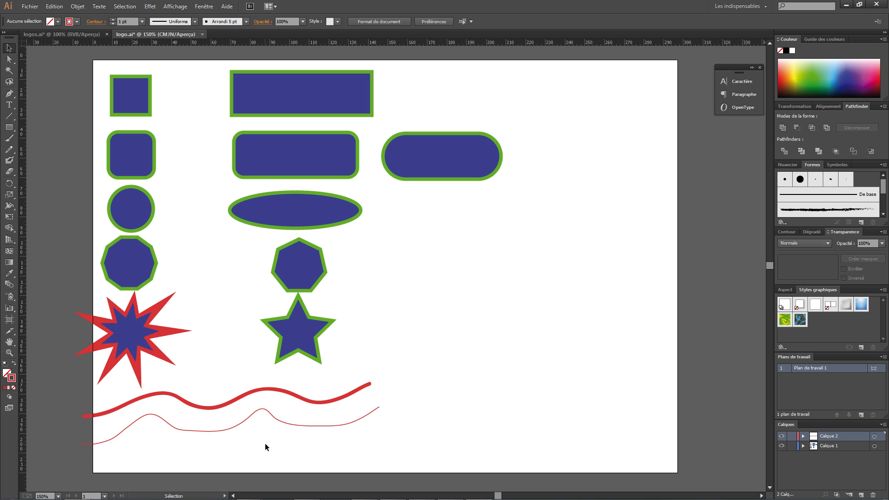
Compare the anchor points of the Paintbrush stroke with those of the Pencil line by selecting each in turn.
{"action": "left_click", "coordinate": [257, 391]}
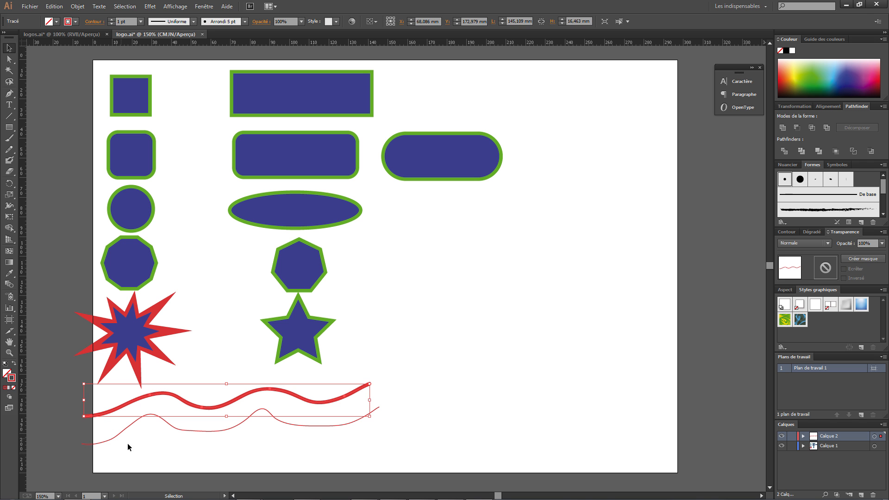
{"action": "left_click", "coordinate": [167, 430]}
{"action": "left_click", "coordinate": [166, 425]}
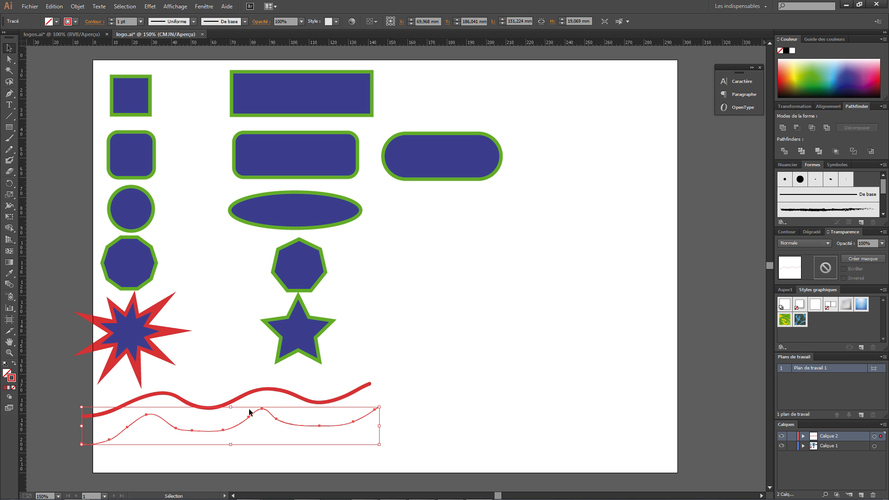
{"action": "left_click", "coordinate": [382, 368]}
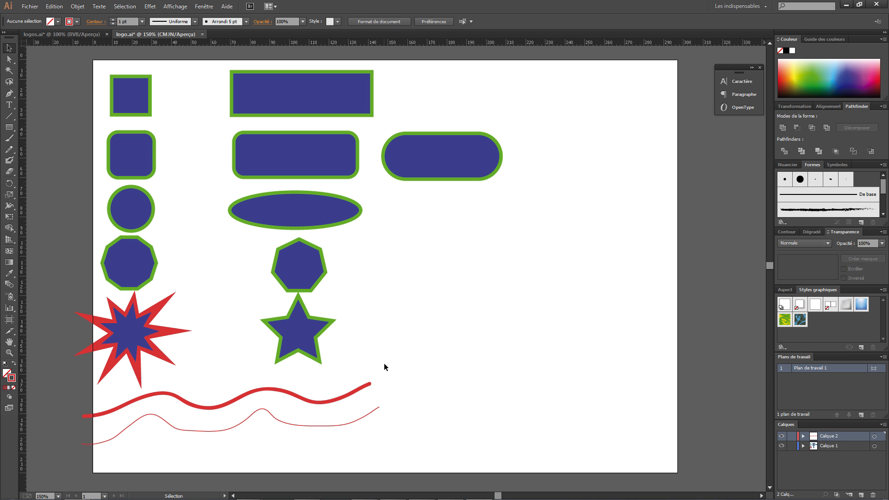
{"action": "left_click", "coordinate": [289, 392]}
{"action": "left_click", "coordinate": [357, 357]}
Review the Pencil tool's fidelity and smoothing options and close them without changes.
{"action": "double_click", "coordinate": [9, 151]}
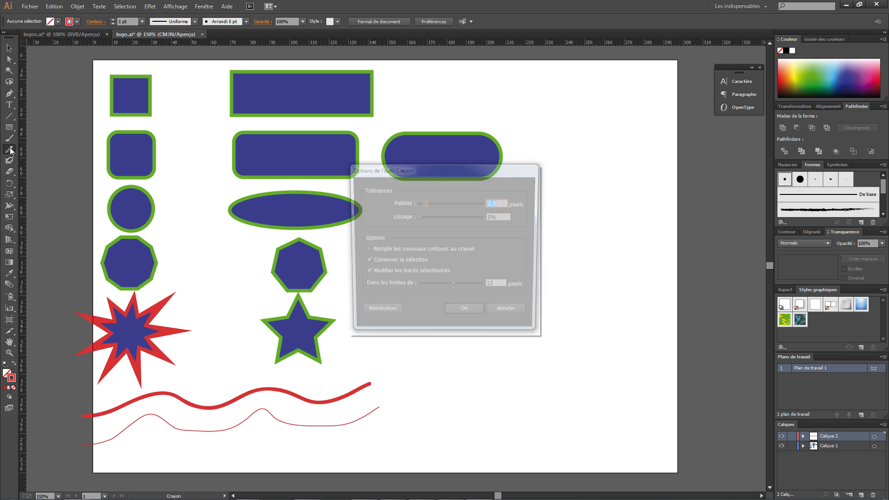
{"action": "left_click_drag", "start_coordinate": [434, 174], "coordinate": [429, 173]}
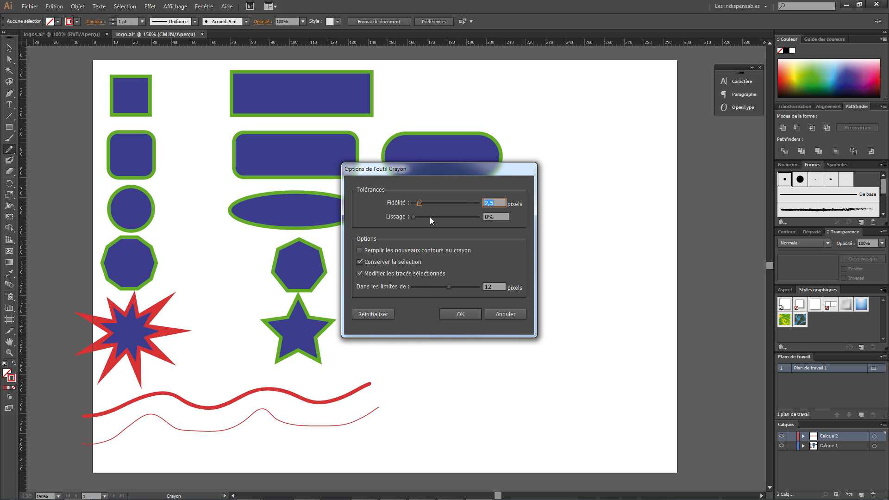
{"action": "left_click", "coordinate": [504, 313]}
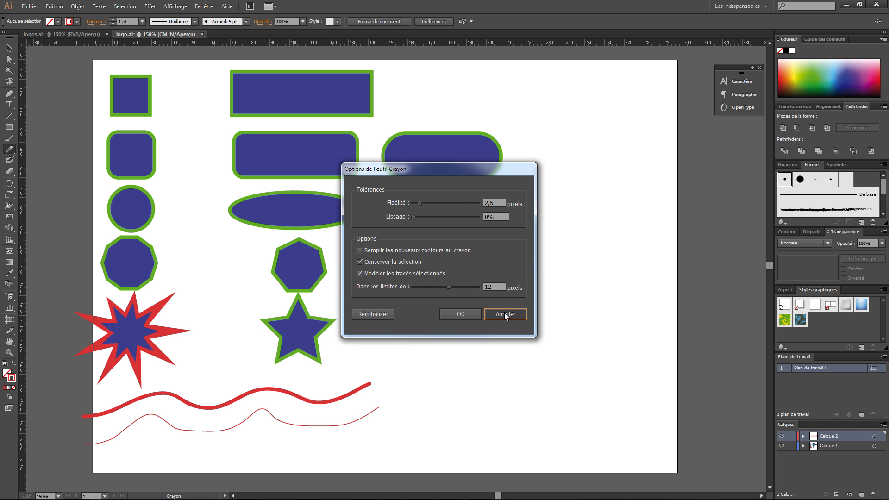
Set the Paintbrush tool's fidelity to 7.5 pixels in its options.
{"action": "double_click", "coordinate": [8, 137]}
{"action": "left_click_drag", "start_coordinate": [450, 196], "coordinate": [403, 196]}
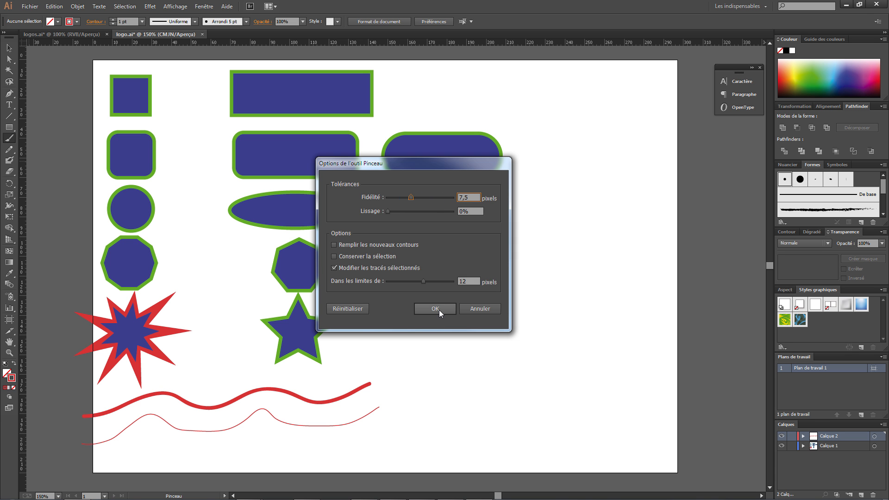
{"action": "left_click", "coordinate": [452, 310]}
Select the upper wavy line and apply the width profile that tapers at both ends.
{"action": "key", "text": "v"}
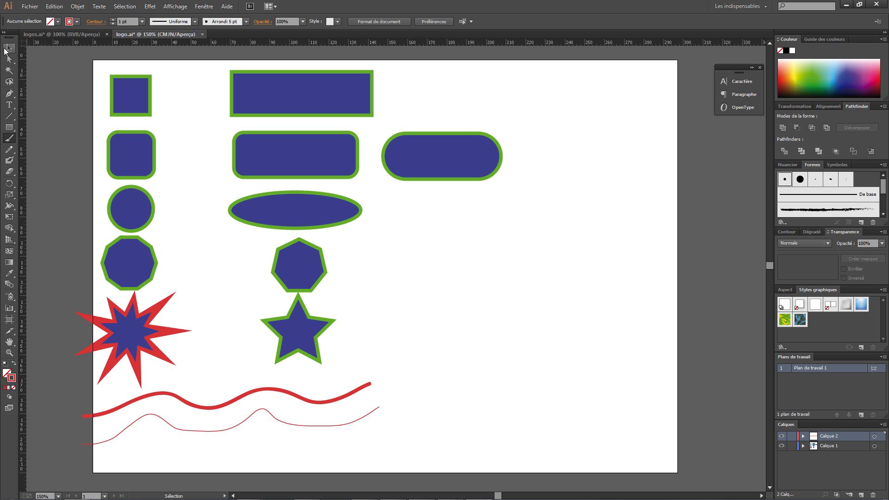
{"action": "left_click_drag", "start_coordinate": [189, 411], "coordinate": [189, 408]}
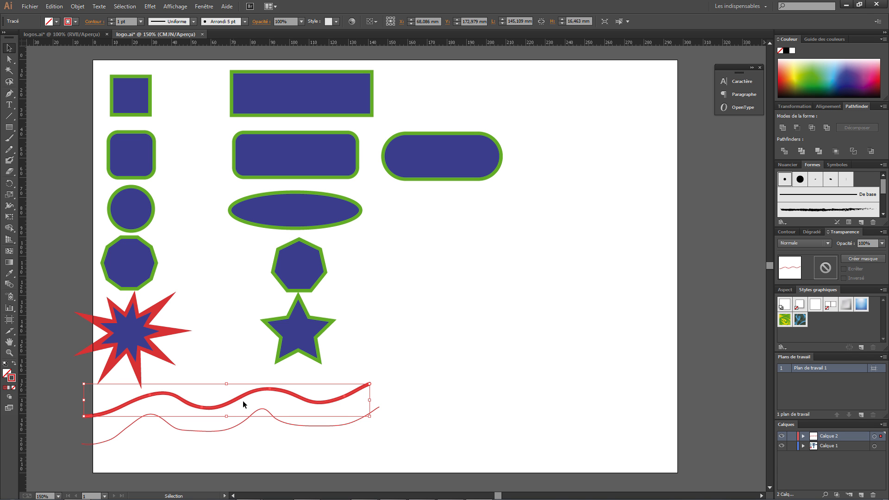
{"action": "left_click", "coordinate": [376, 377]}
{"action": "left_click", "coordinate": [370, 383]}
{"action": "left_click", "coordinate": [177, 21]}
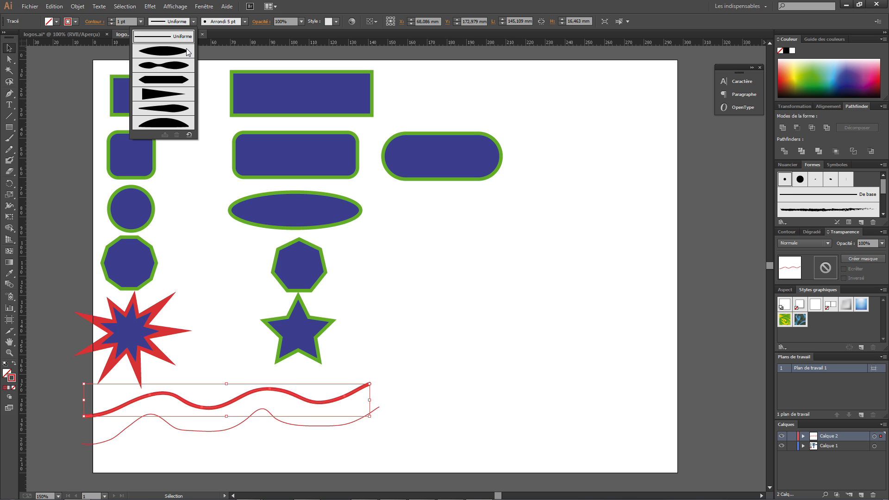
{"action": "left_click", "coordinate": [171, 54]}
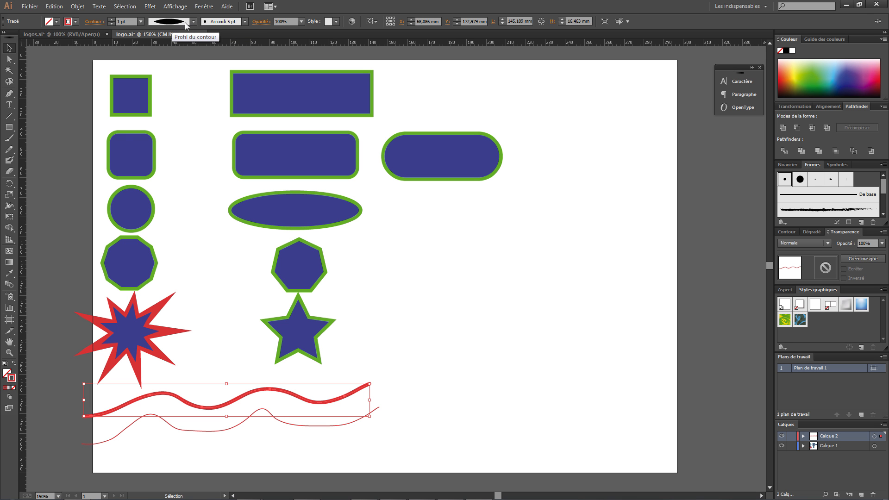
Change the upper wavy line's brush definition to De base.
{"action": "left_click", "coordinate": [224, 22]}
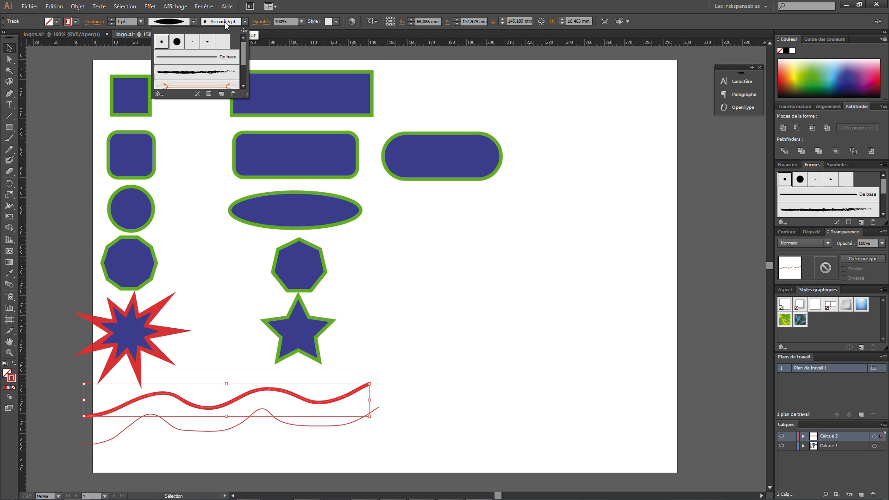
{"action": "left_click", "coordinate": [209, 57]}
{"action": "left_click", "coordinate": [348, 329]}
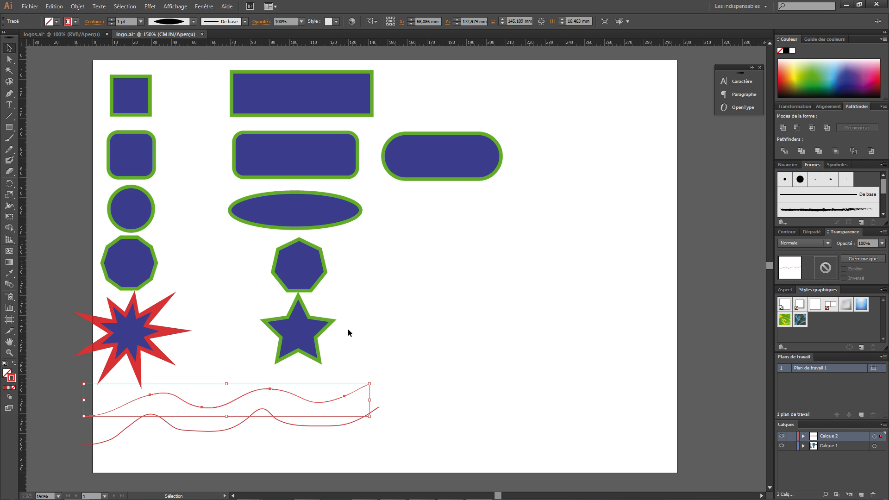
Set the upper wavy line's stroke weight to 5 pt and deselect it.
{"action": "left_click", "coordinate": [238, 338]}
{"action": "left_click", "coordinate": [246, 401]}
{"action": "left_click", "coordinate": [140, 21]}
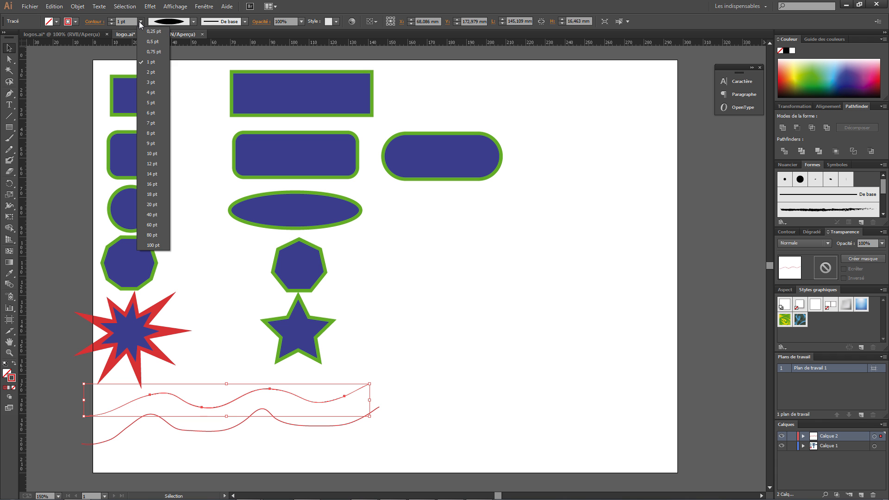
{"action": "left_click", "coordinate": [152, 103]}
{"action": "left_click", "coordinate": [429, 326]}
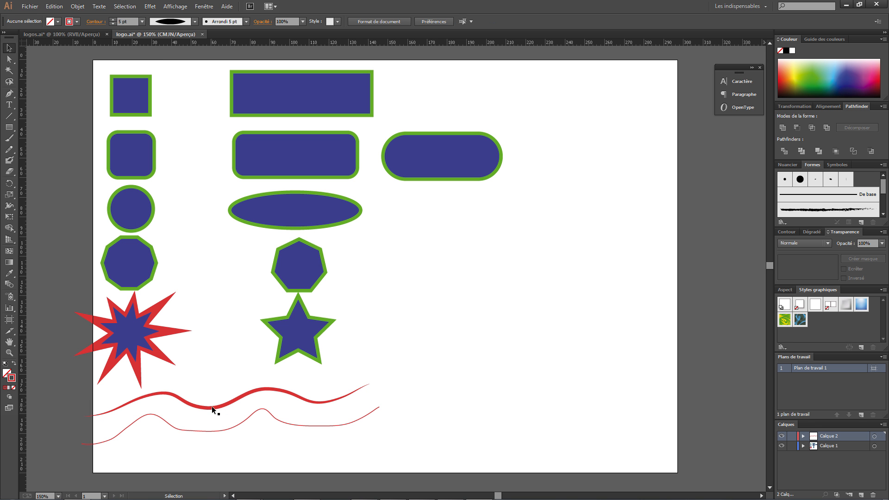
Select the lower wavy line and apply the triangular width profile that tapers toward one end.
{"action": "key", "text": "ctrl+plus"}
{"action": "left_click_drag", "start_coordinate": [295, 357], "coordinate": [491, 172]}
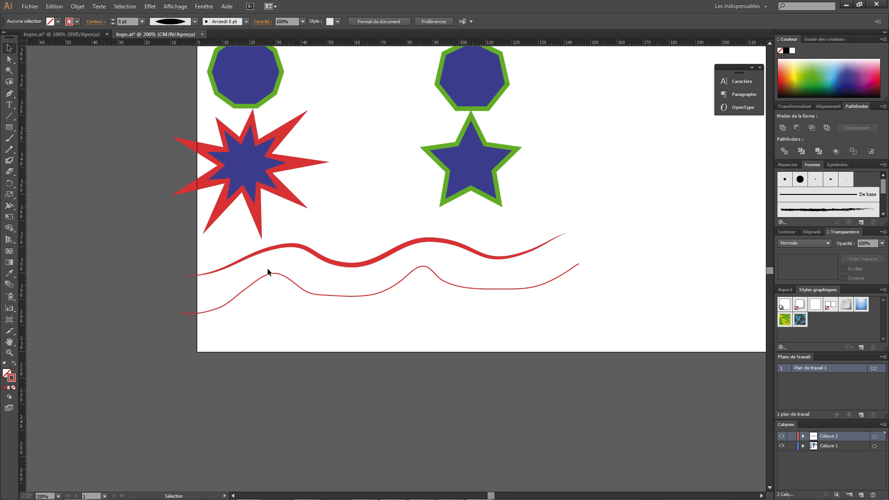
{"action": "left_click", "coordinate": [280, 246]}
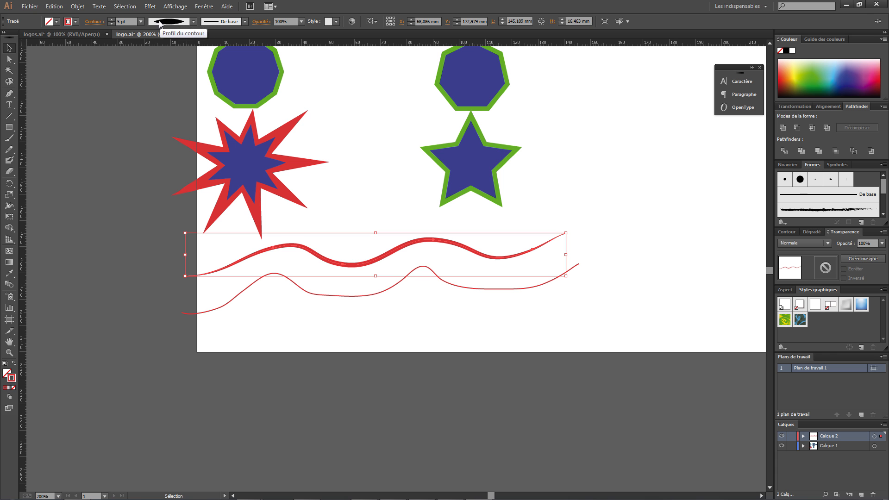
{"action": "left_click", "coordinate": [176, 270]}
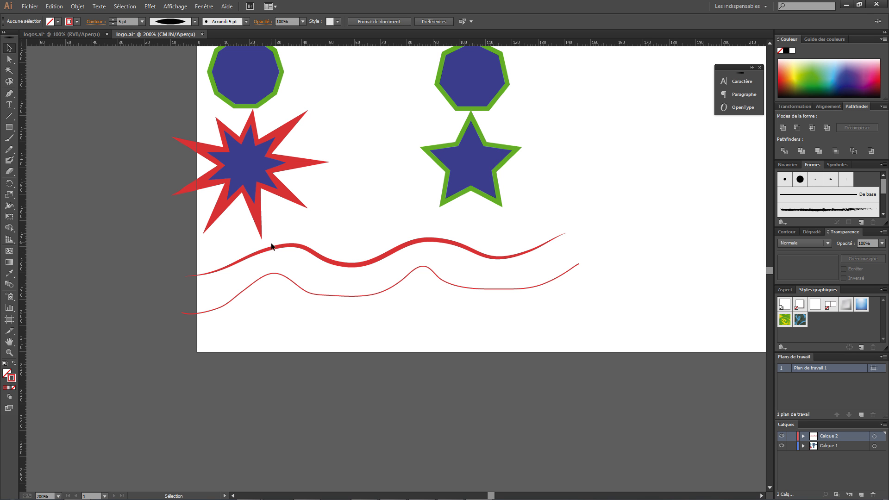
{"action": "left_click_drag", "start_coordinate": [359, 289], "coordinate": [380, 317]}
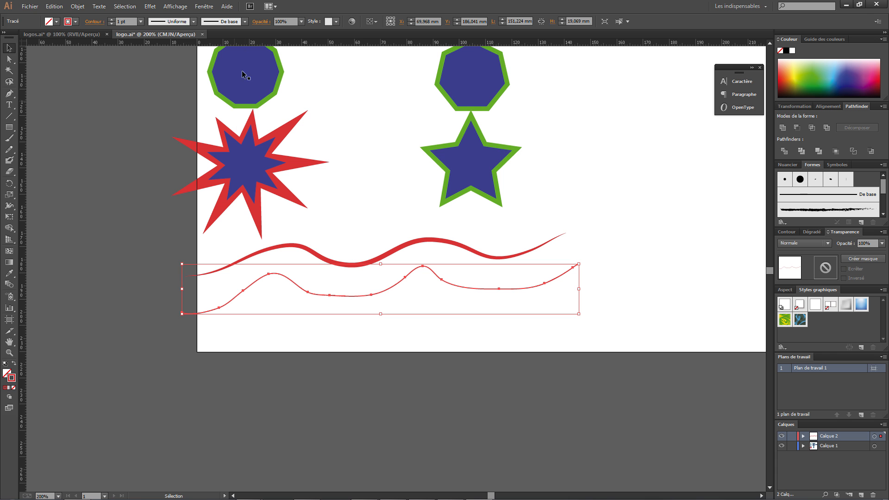
{"action": "left_click", "coordinate": [193, 21]}
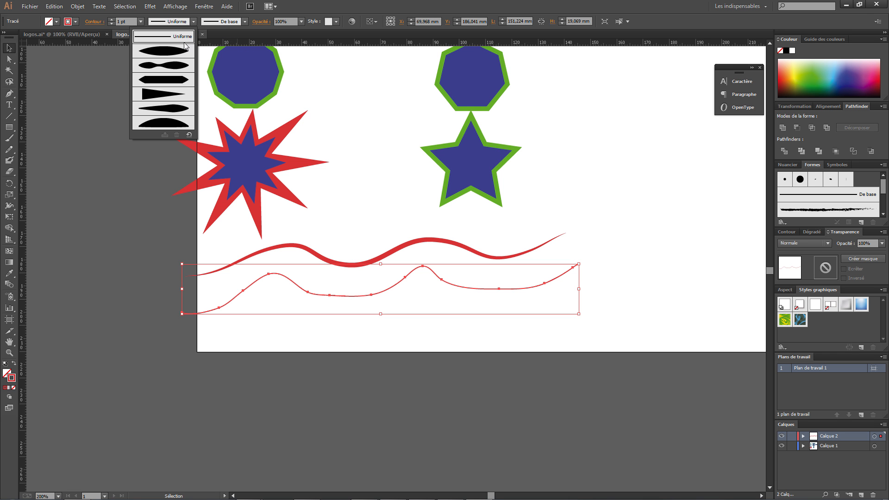
{"action": "left_click", "coordinate": [159, 94]}
Set the lower wavy line's stroke weight to 5 pt and deselect it.
{"action": "left_click", "coordinate": [141, 21]}
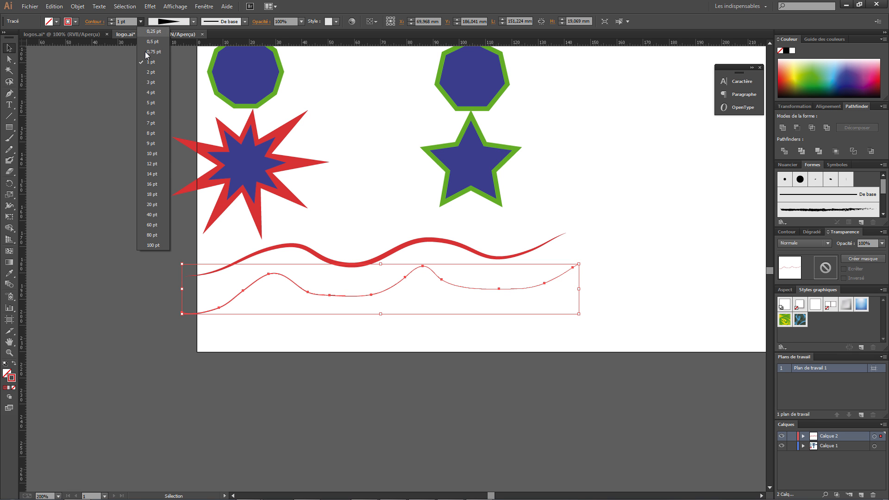
{"action": "left_click", "coordinate": [151, 103]}
{"action": "left_click", "coordinate": [418, 304]}
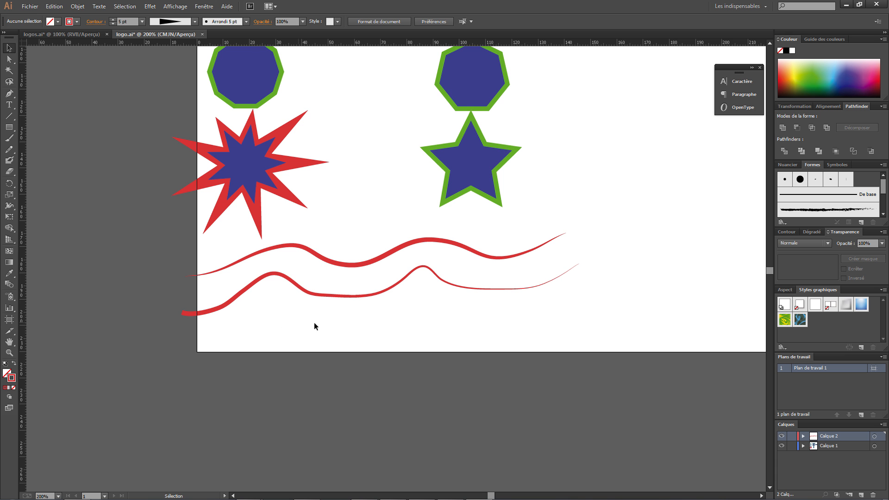
Examine the group of thin template paths beside the ellipse and polygon by selecting and deselecting them together.
{"action": "key", "text": "ctrl+minus"}
{"action": "key", "text": "ctrl+minus"}
{"action": "left_click_drag", "start_coordinate": [413, 248], "coordinate": [349, 310]}
{"action": "key", "text": "ctrl+plus"}
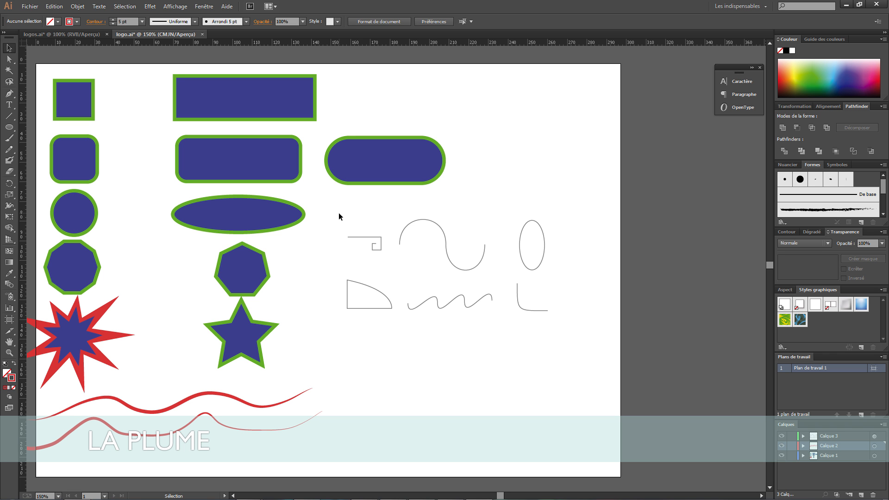
{"action": "left_click_drag", "start_coordinate": [338, 213], "coordinate": [561, 321]}
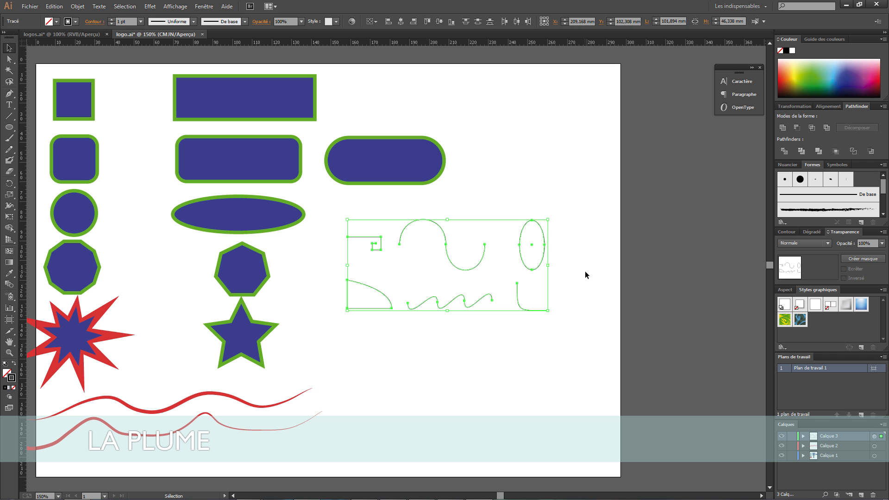
{"action": "left_click", "coordinate": [585, 272]}
{"action": "left_click_drag", "start_coordinate": [340, 208], "coordinate": [562, 321]}
{"action": "left_click", "coordinate": [576, 290]}
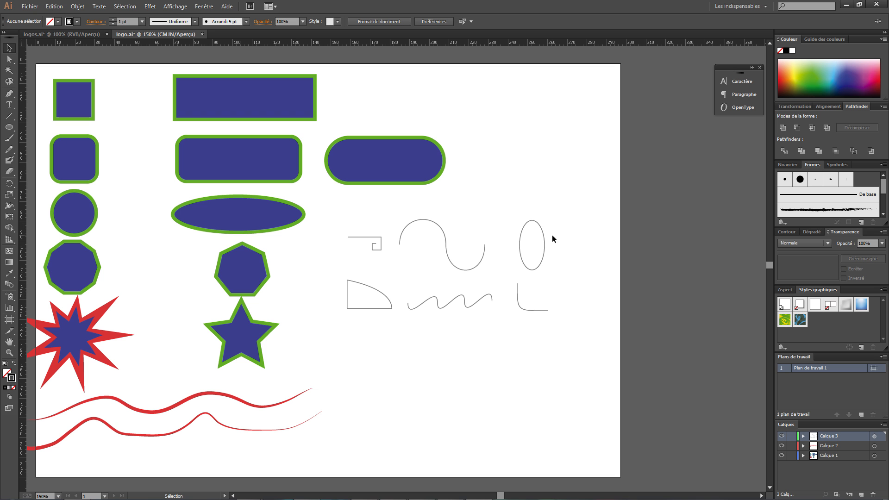
Rename the layer Calque 1 as "formes", and toggle its visibility off and back on.
{"action": "left_click", "coordinate": [825, 456]}
{"action": "double_click", "coordinate": [828, 455]}
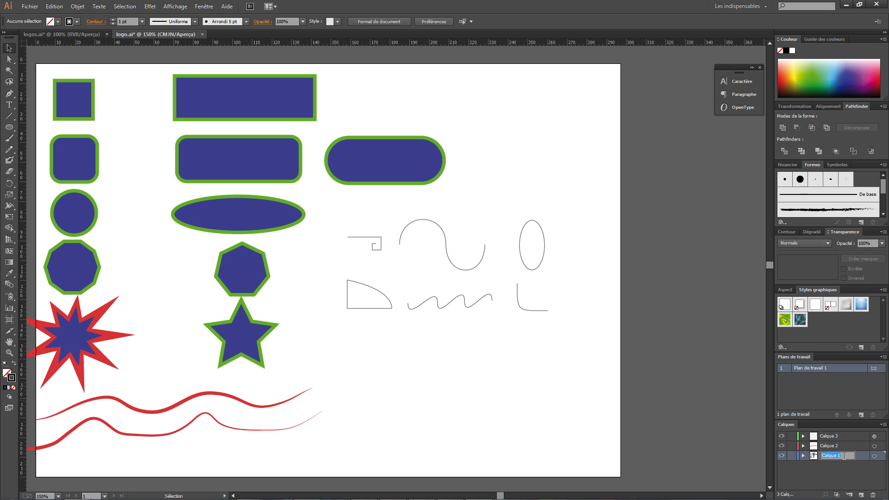
{"action": "type", "text": "formes"}
{"action": "key", "text": "Return"}
{"action": "left_click", "coordinate": [781, 456]}
{"action": "left_click", "coordinate": [782, 457]}
Rename the layer Calque 2 as "crayon et pinceau", and toggle its visibility off and back on.
{"action": "double_click", "coordinate": [828, 446]}
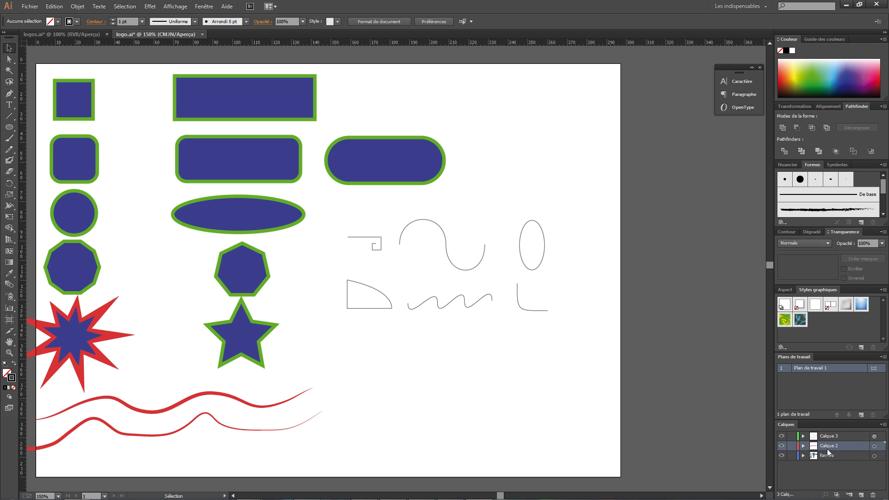
{"action": "type", "text": "cr"}
{"action": "type", "text": "yon et pinceau"}
{"action": "key", "text": "Return"}
{"action": "double_click", "coordinate": [828, 446]}
{"action": "left_click", "coordinate": [822, 446]}
{"action": "type", "text": "a"}
{"action": "key", "text": "Return"}
{"action": "left_click", "coordinate": [782, 446]}
{"action": "left_click", "coordinate": [782, 446]}
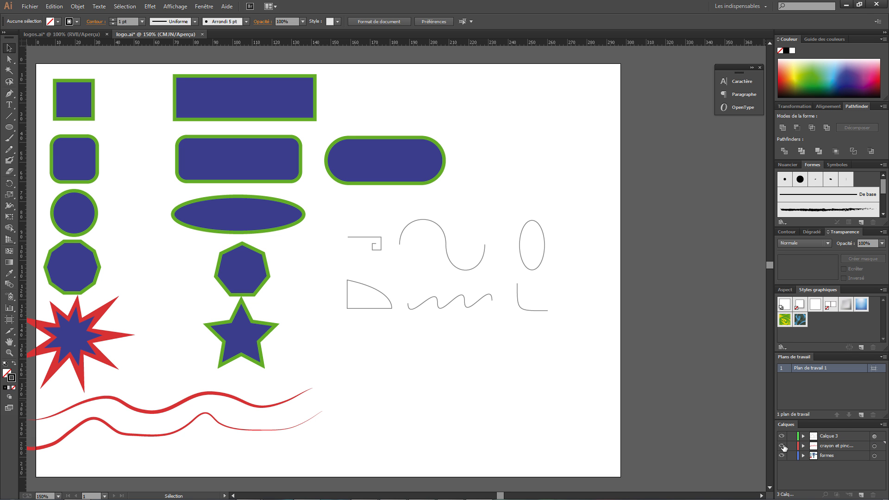
Toggle the visibility of layer Calque 3 off and on, and give it a name starting "plumes fond tr".
{"action": "left_click", "coordinate": [822, 437]}
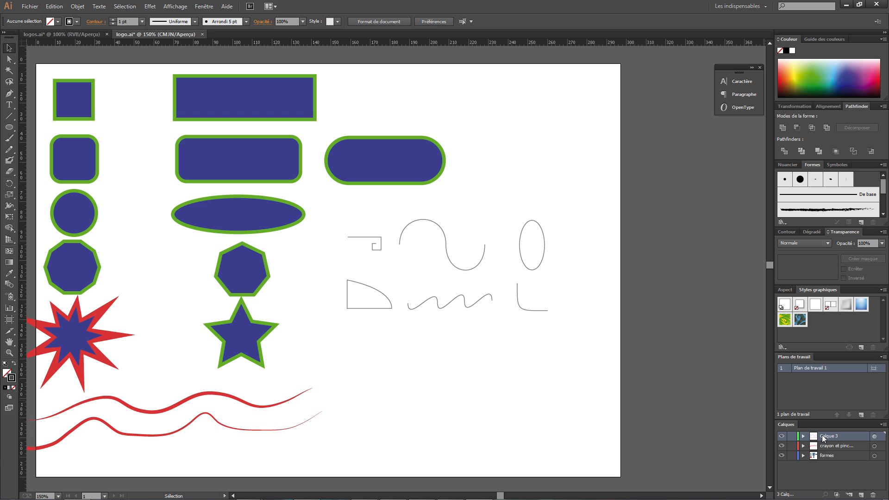
{"action": "left_click", "coordinate": [782, 436]}
{"action": "left_click", "coordinate": [782, 436]}
{"action": "double_click", "coordinate": [826, 437]}
{"action": "type", "text": "plumes fond t..."}
{"action": "key", "text": "Return"}
Target the whole template layer with the thin paths, set its opacity to 20%, and deselect it.
{"action": "left_click", "coordinate": [874, 436]}
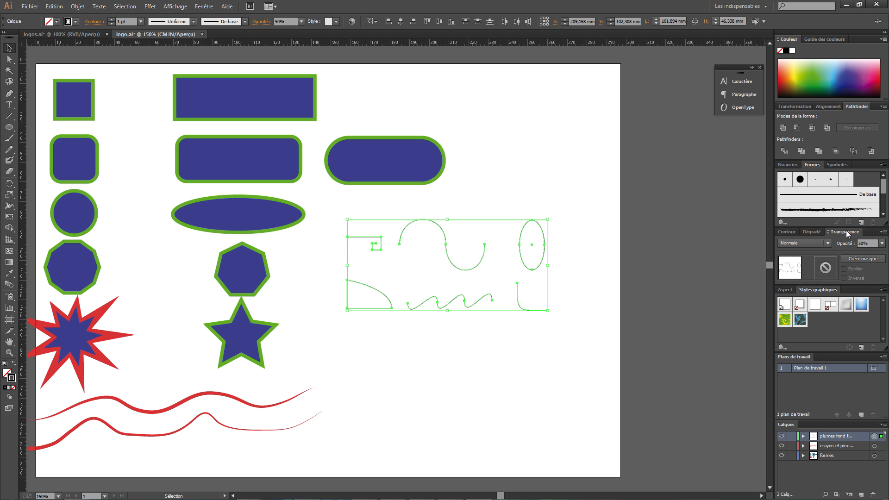
{"action": "left_click", "coordinate": [589, 243]}
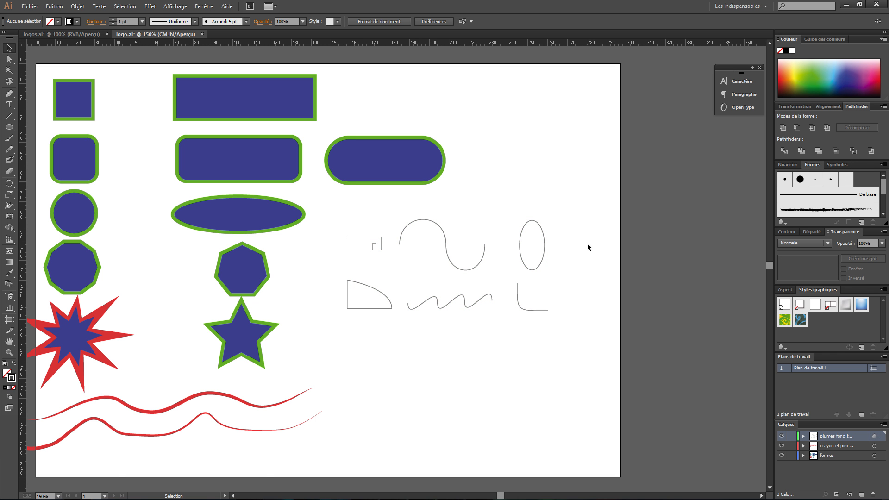
{"action": "key", "text": "ctrl+plus"}
{"action": "key", "text": "ctrl+plus"}
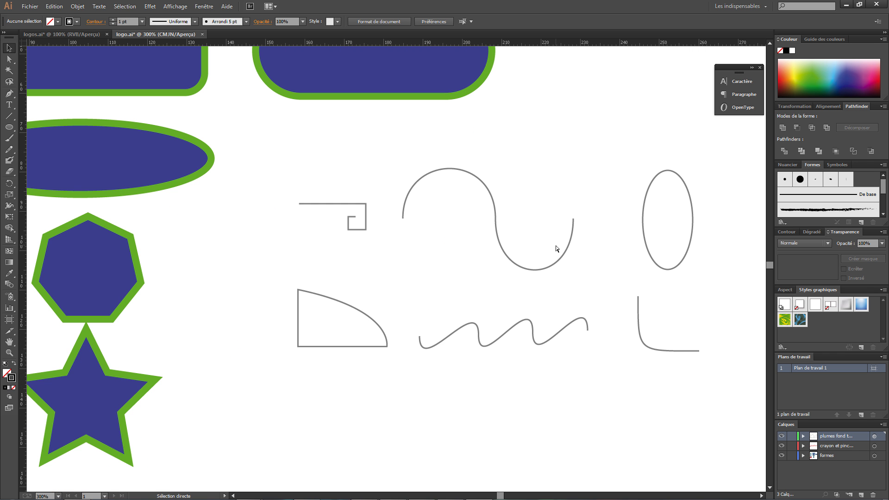
{"action": "left_click_drag", "start_coordinate": [571, 233], "coordinate": [517, 219]}
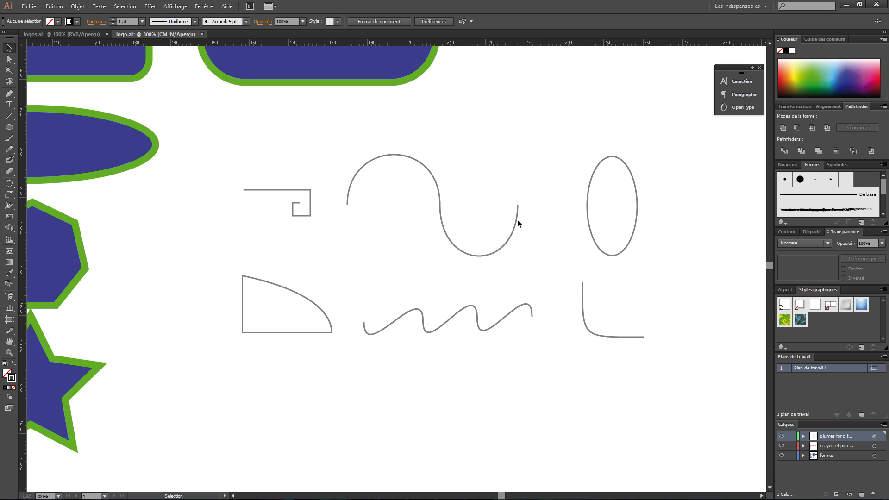
{"action": "key", "text": "ctrl+plus"}
{"action": "key", "text": "ctrl+minus"}
{"action": "left_click_drag", "start_coordinate": [517, 220], "coordinate": [498, 204]}
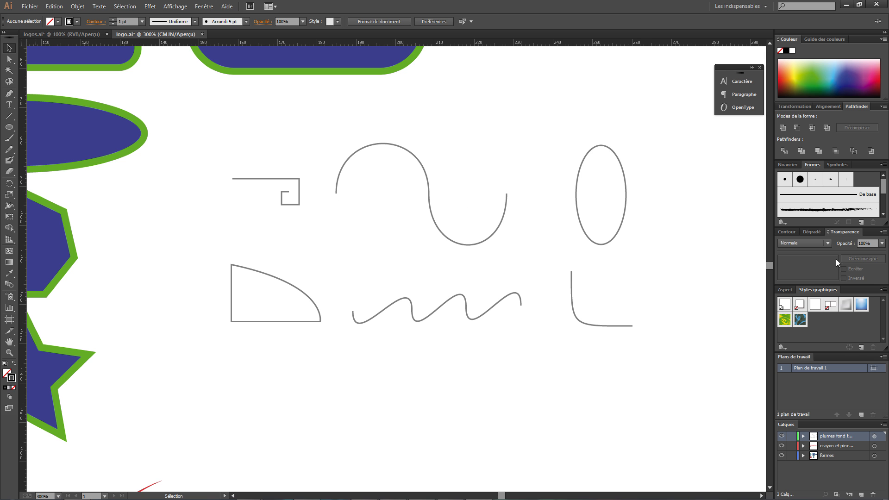
{"action": "left_click", "coordinate": [873, 436]}
{"action": "left_click_drag", "start_coordinate": [874, 243], "coordinate": [839, 243]}
{"action": "type", "text": "30"}
{"action": "key", "text": "Return"}
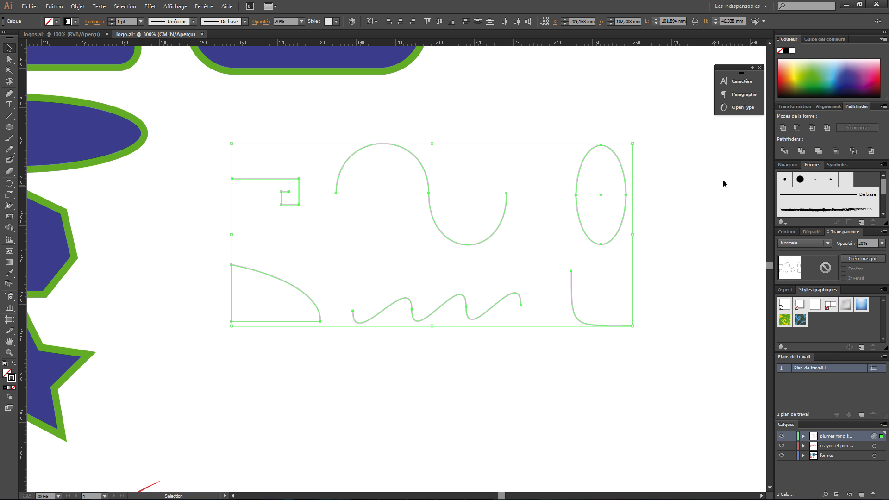
{"action": "left_click", "coordinate": [673, 172]}
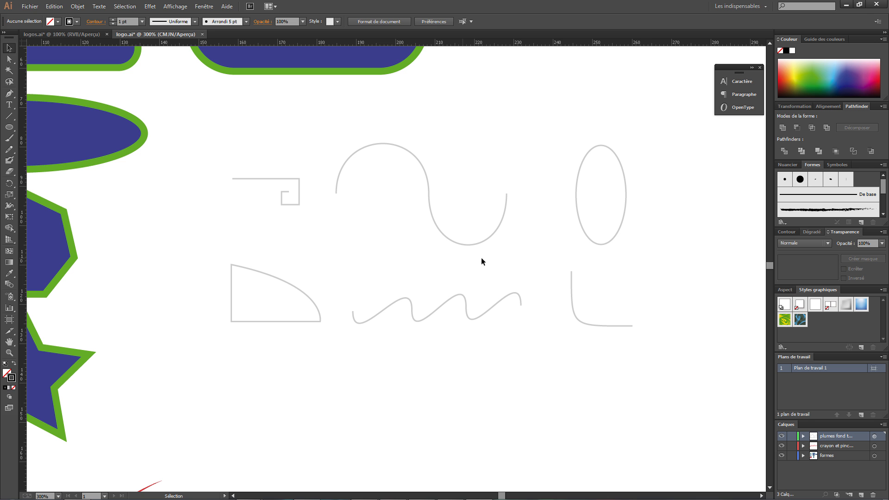
Create a new layer above the template layer and name it "tracés plume".
{"action": "left_click", "coordinate": [861, 495]}
{"action": "double_click", "coordinate": [831, 437]}
{"action": "key", "text": "BackSpace"}
{"action": "type", "text": "tracé plume"}
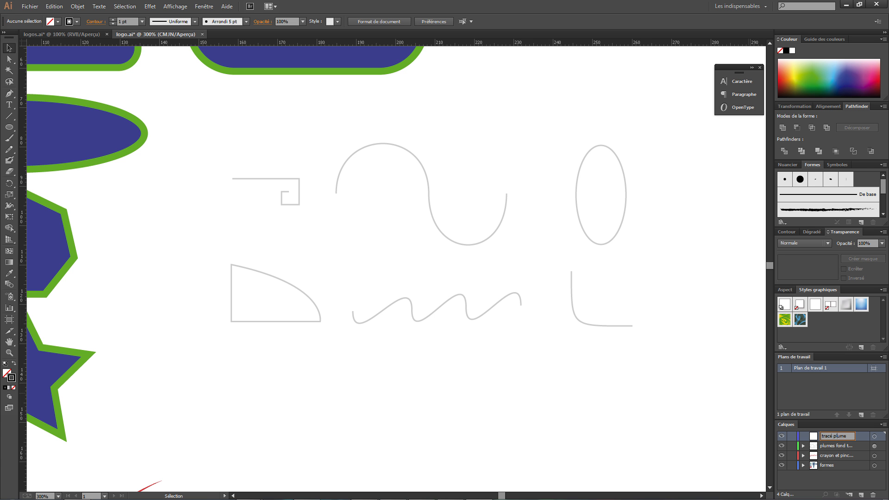
{"action": "type", "text": "s"}
Change "plumes" to "plume" in the template layer's name, and make the "tracés plume" layer active.
{"action": "double_click", "coordinate": [835, 445]}
{"action": "left_click_drag", "start_coordinate": [831, 446], "coordinate": [816, 449]}
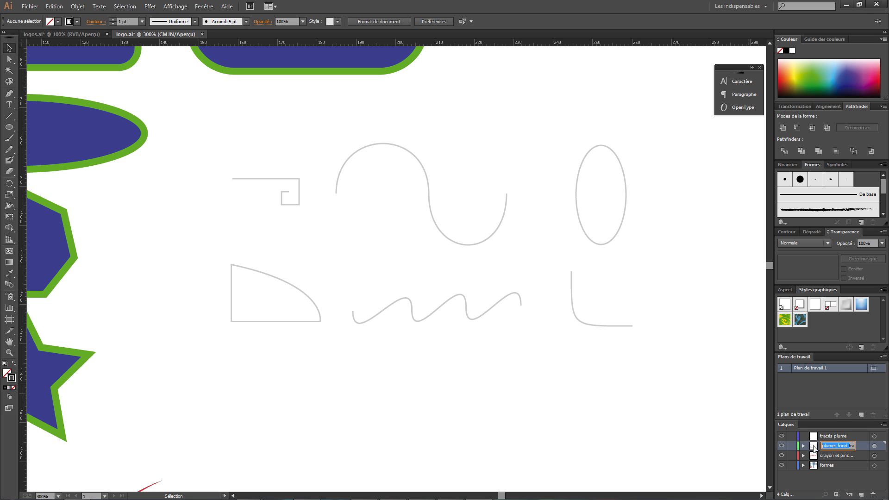
{"action": "left_click", "coordinate": [837, 447]}
{"action": "key", "text": "BackSpace"}
{"action": "key", "text": "Return"}
{"action": "left_click", "coordinate": [854, 435]}
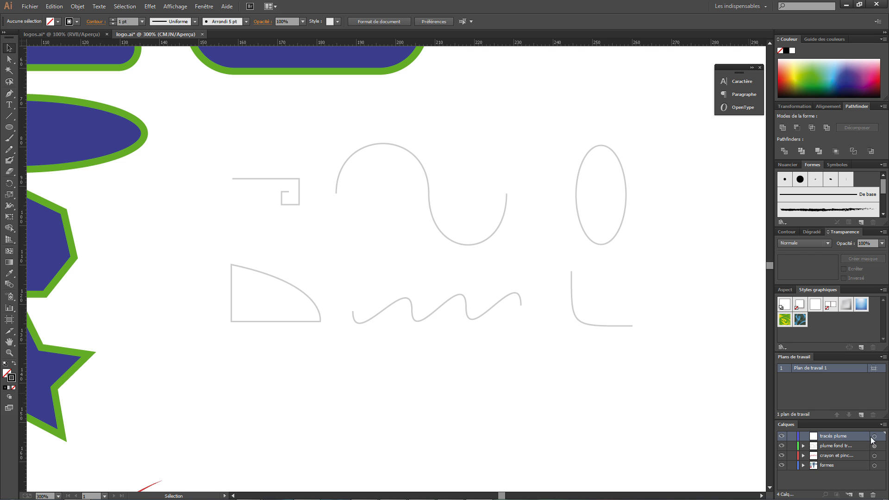
{"action": "left_click", "coordinate": [873, 436]}
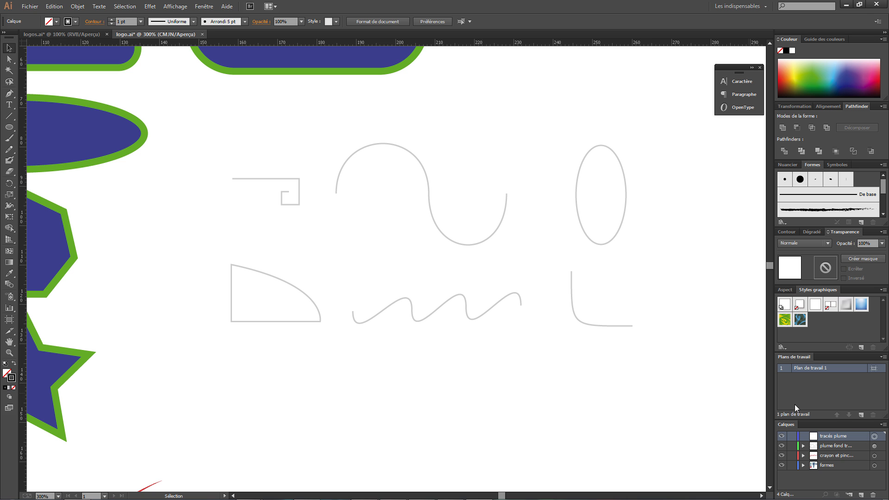
{"action": "left_click", "coordinate": [284, 118]}
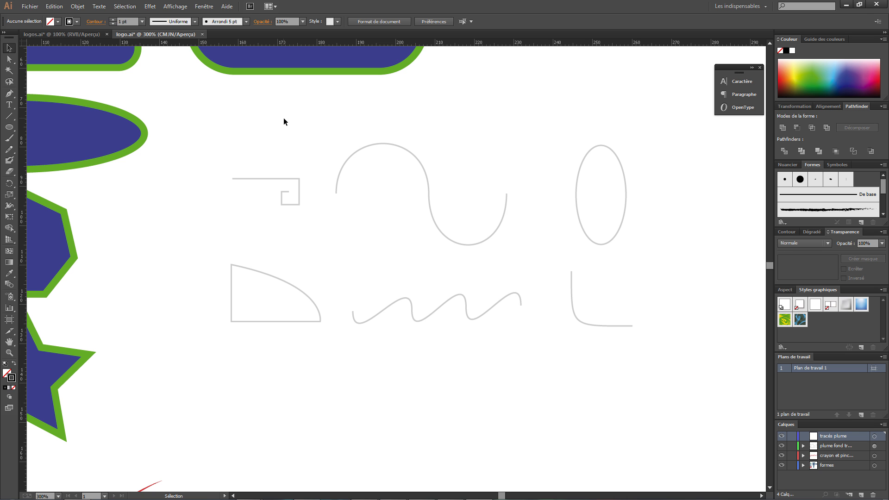
Activate the Pen tool from its tool group, and lock and unlock the template layer.
{"action": "left_click", "coordinate": [11, 94]}
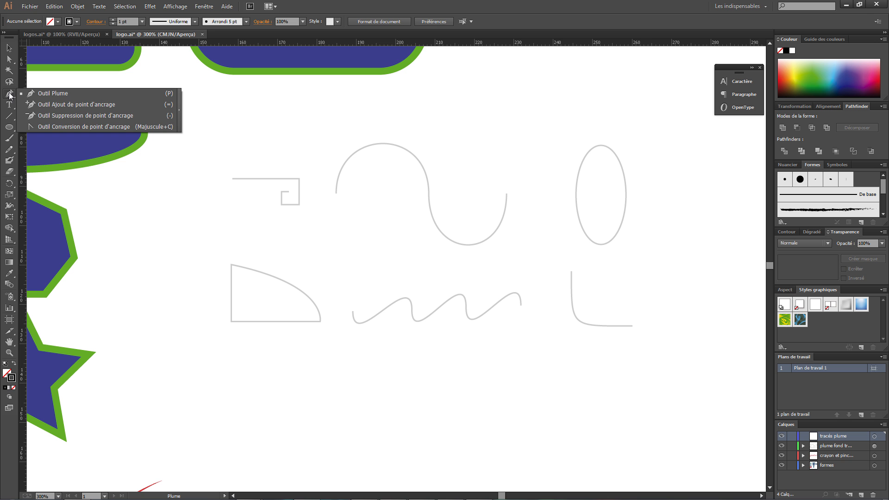
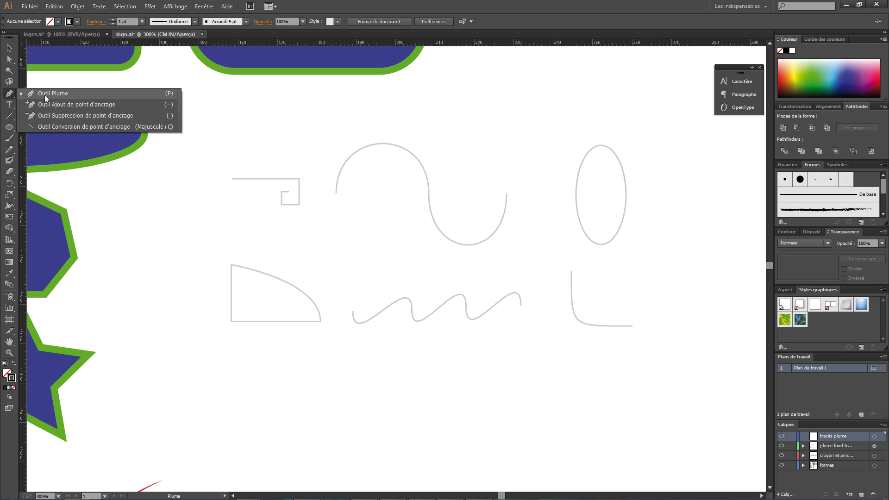
{"action": "left_click", "coordinate": [14, 93]}
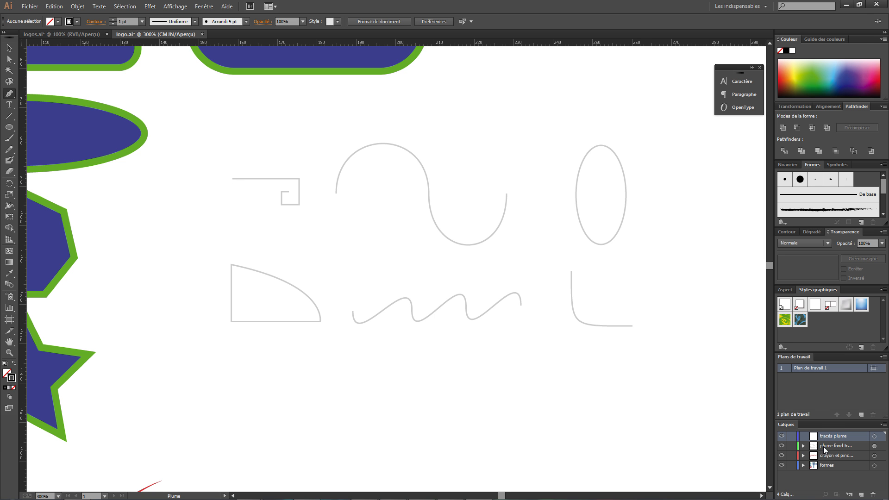
{"action": "left_click", "coordinate": [792, 446]}
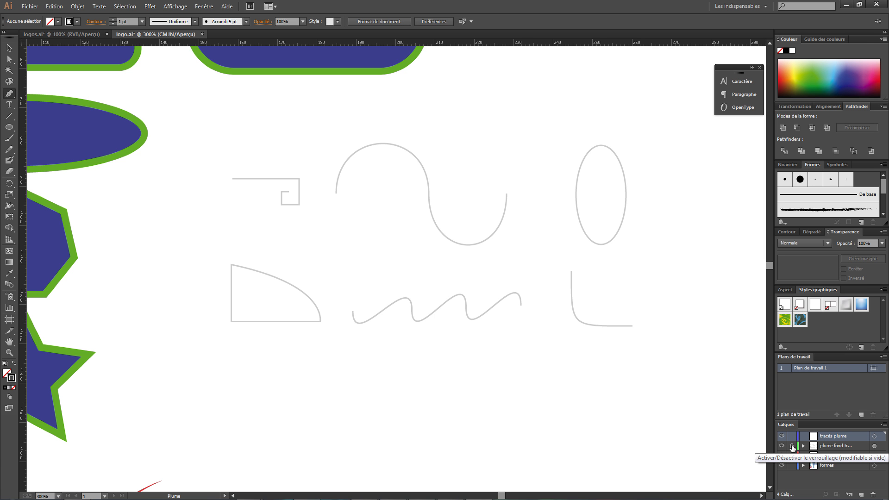
{"action": "left_click", "coordinate": [792, 446]}
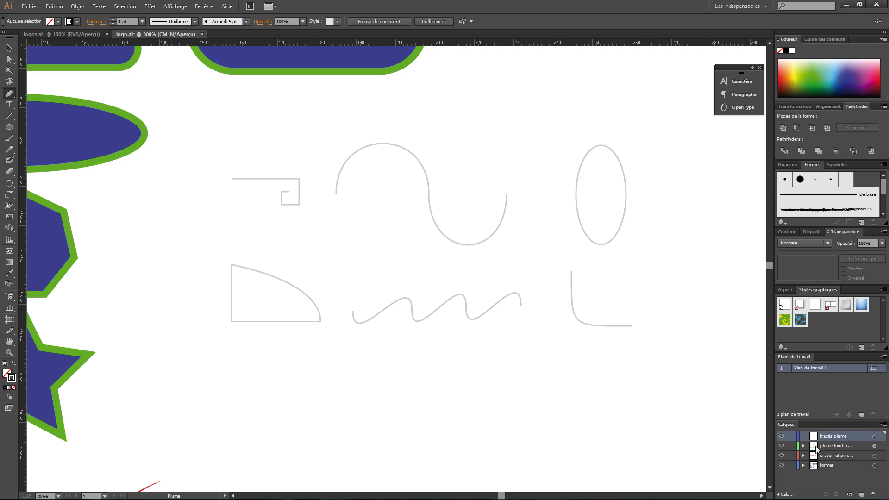
Try extending the square spiral template from its outer open end with the Pen tool, undo the added points and deselect.
{"action": "left_click", "coordinate": [232, 179]}
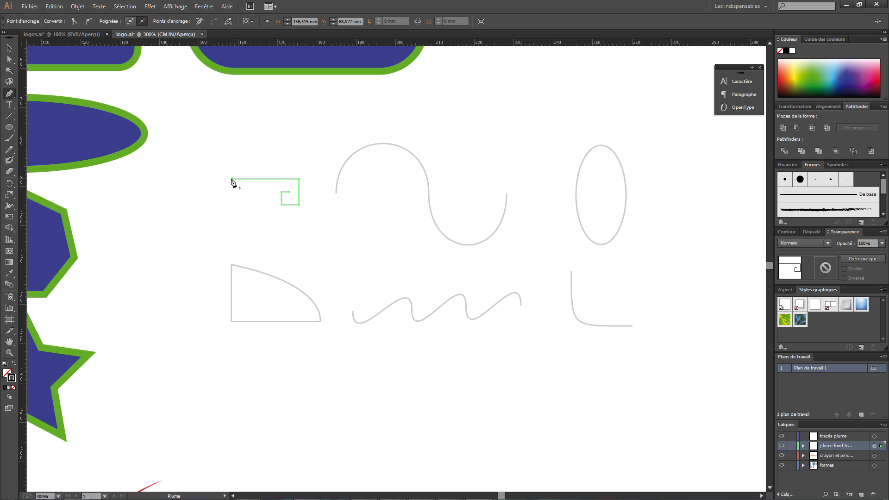
{"action": "left_click", "coordinate": [191, 180]}
{"action": "left_click", "coordinate": [191, 153]}
{"action": "left_click", "coordinate": [216, 151]}
{"action": "key", "text": "ctrl+z"}
{"action": "key", "text": "ctrl+z"}
{"action": "key", "text": "ctrl+z"}
{"action": "left_click", "coordinate": [262, 185], "text": "ctrl"}
Lock the template layer and make the "tracés plume" layer active.
{"action": "left_click", "coordinate": [791, 445]}
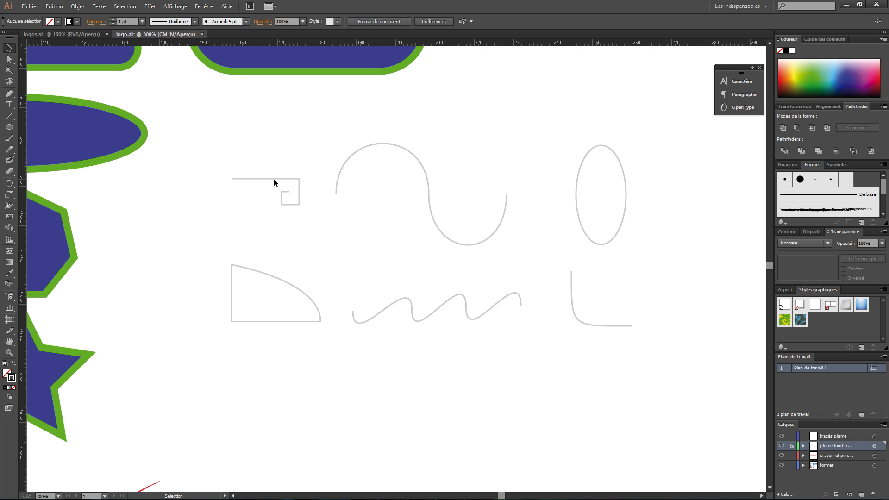
{"action": "left_click", "coordinate": [846, 435]}
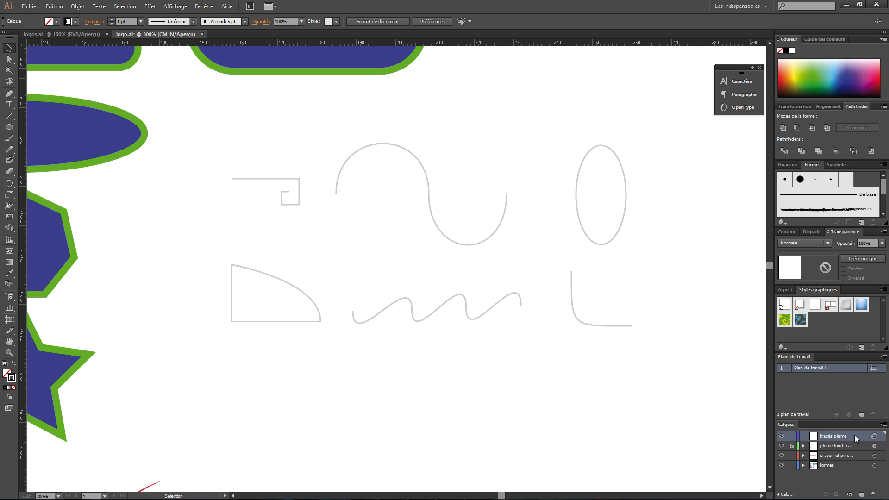
Trace the long horizontal segment of the square spiral template with the Pen tool, starting at its outer open end.
{"action": "left_click", "coordinate": [10, 92]}
{"action": "left_click", "coordinate": [232, 178]}
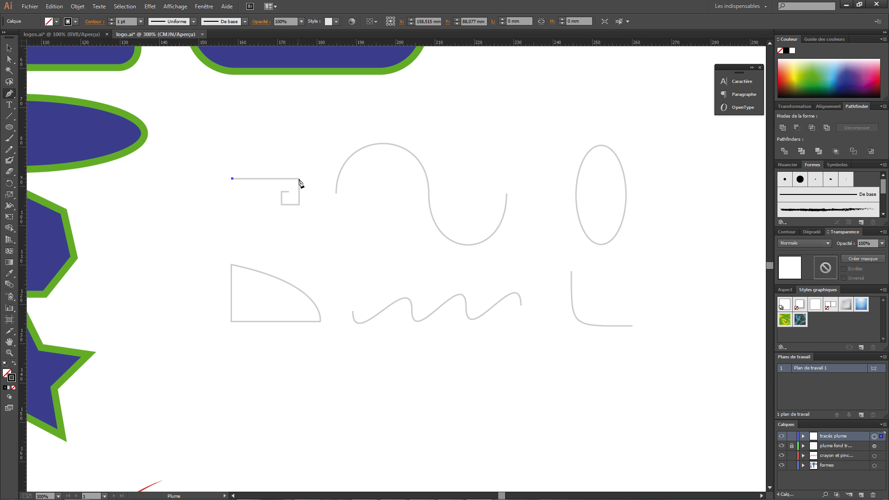
{"action": "left_click", "coordinate": [298, 178]}
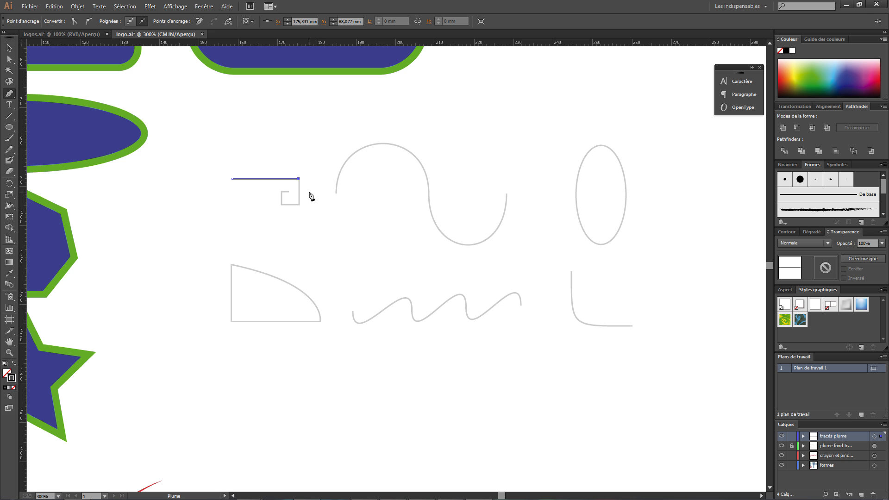
Try adding free-angle points after the spiral's horizontal segment with the Pen tool, and remove them again.
{"action": "left_click", "coordinate": [364, 243]}
{"action": "left_click_drag", "start_coordinate": [364, 243], "coordinate": [303, 265]}
{"action": "left_click", "coordinate": [268, 209]}
{"action": "left_click", "coordinate": [239, 238]}
{"action": "left_click_drag", "start_coordinate": [201, 239], "coordinate": [201, 201]}
{"action": "left_click", "coordinate": [201, 200]}
{"action": "key", "text": "BackSpace"}
{"action": "key", "text": "BackSpace"}
{"action": "key", "text": "BackSpace"}
{"action": "key", "text": "BackSpace"}
{"action": "key", "text": "BackSpace"}
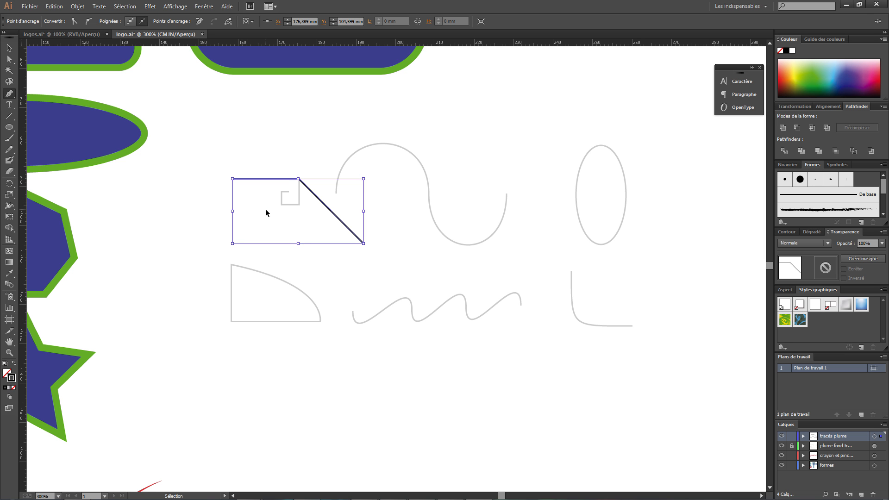
{"action": "key", "text": "BackSpace"}
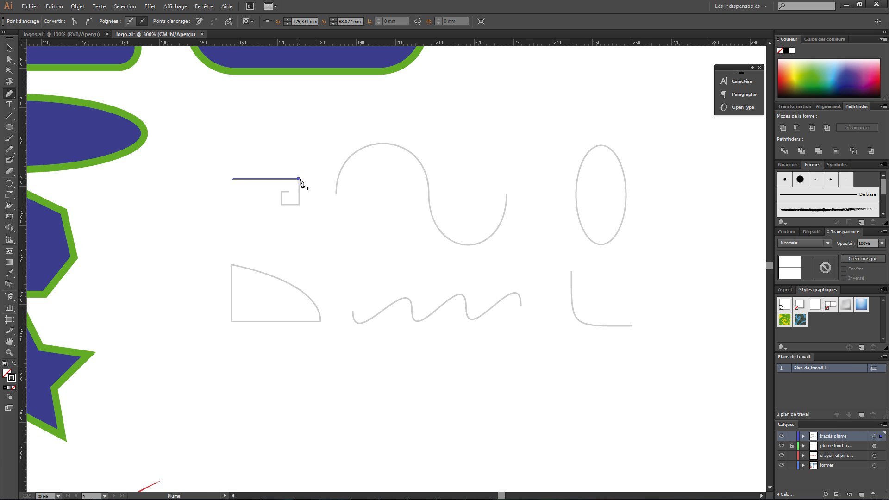
Complete the square spiral path with segments constrained to right angles up to its inner end, and deselect it.
{"action": "left_click", "coordinate": [299, 204], "text": "shift"}
{"action": "left_click", "coordinate": [281, 204], "text": "shift"}
{"action": "left_click", "coordinate": [281, 191], "text": "shift"}
{"action": "left_click", "coordinate": [287, 190], "text": "shift"}
{"action": "key", "text": "v"}
{"action": "left_click", "coordinate": [231, 125]}
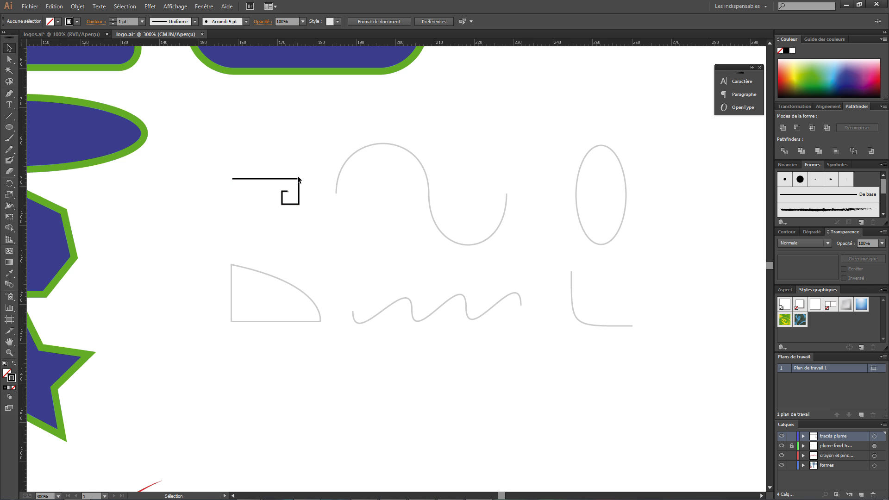
Move the spiral path's inner end anchor outward to the template's end with Direct Selection, and deselect.
{"action": "key", "text": "ctrl+plus"}
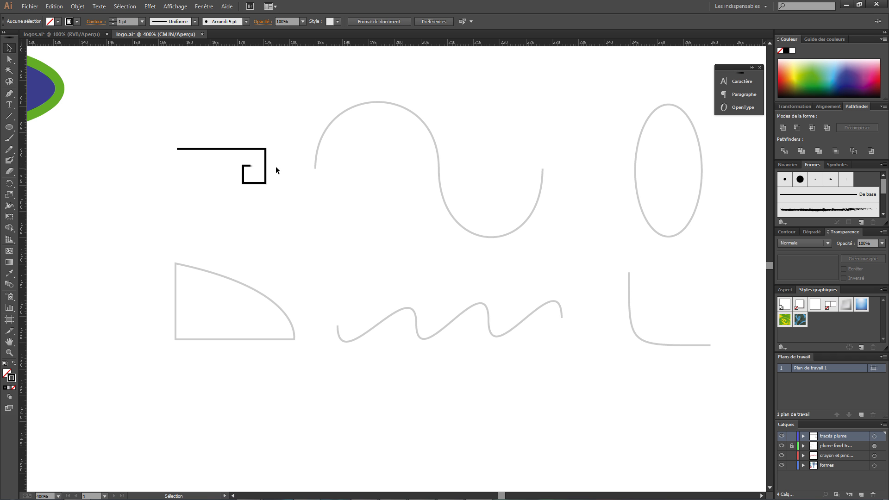
{"action": "left_click", "coordinate": [249, 167]}
{"action": "key", "text": "ctrl+plus"}
{"action": "key", "text": "ctrl+plus"}
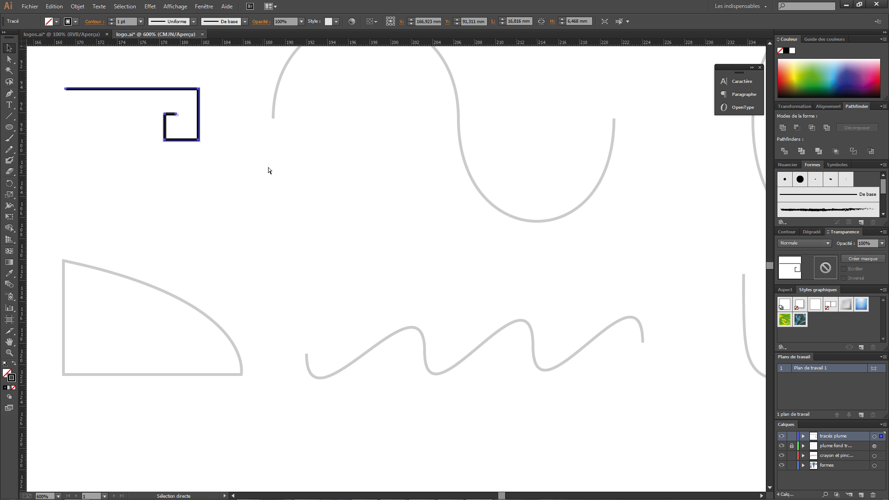
{"action": "left_click_drag", "start_coordinate": [384, 254], "coordinate": [567, 353]}
{"action": "left_click", "coordinate": [323, 176]}
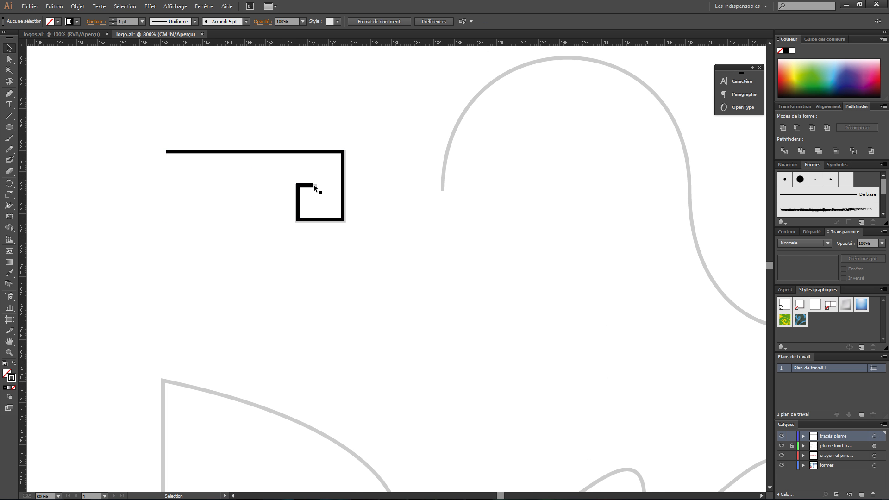
{"action": "left_click", "coordinate": [9, 60]}
{"action": "left_click", "coordinate": [313, 186]}
{"action": "mouse_move", "coordinate": [313, 185]}
{"action": "left_mouse_down"}
{"action": "mouse_move", "coordinate": [532, 190]}
{"action": "mouse_move", "coordinate": [318, 186]}
{"action": "left_mouse_up"}
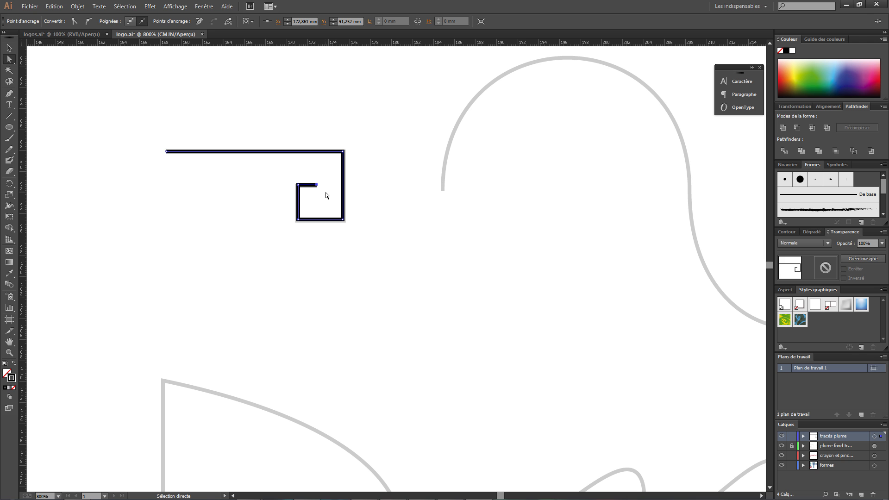
{"action": "left_click", "coordinate": [327, 195]}
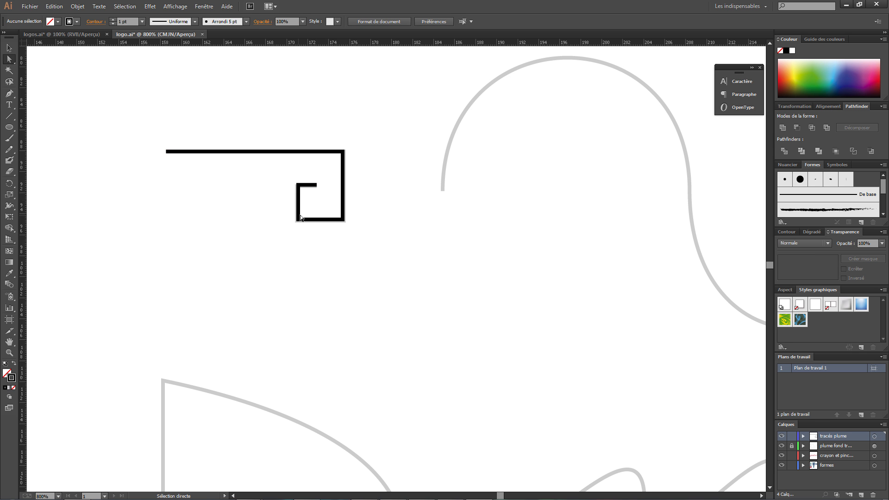
Move the two outer corner anchors of the spiral's long vertical side onto the template line.
{"action": "key", "text": "ctrl+plus"}
{"action": "key", "text": "ctrl+plus"}
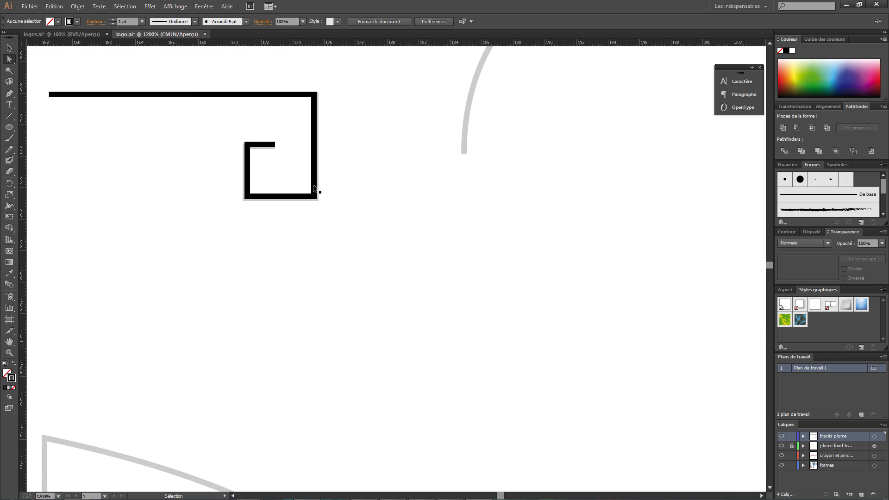
{"action": "left_click_drag", "start_coordinate": [291, 178], "coordinate": [376, 269]}
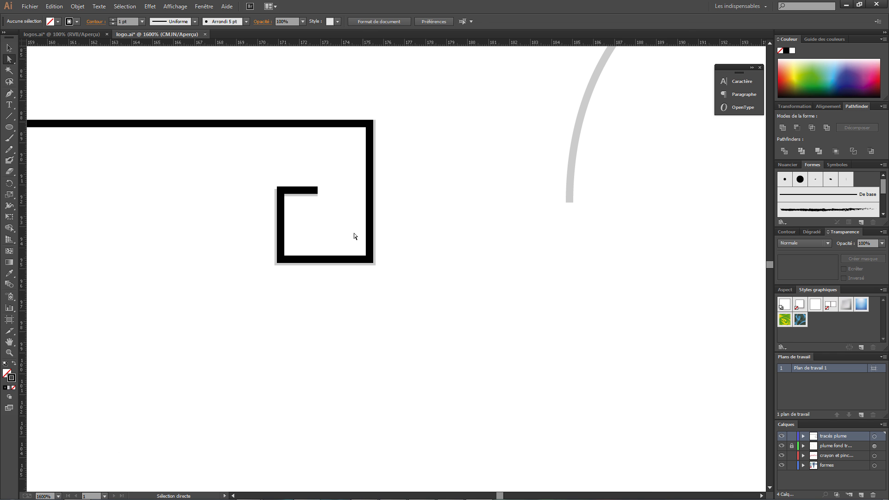
{"action": "left_click", "coordinate": [369, 123]}
{"action": "left_click_drag", "start_coordinate": [371, 123], "coordinate": [372, 124]}
{"action": "left_click_drag", "start_coordinate": [369, 259], "coordinate": [372, 260]}
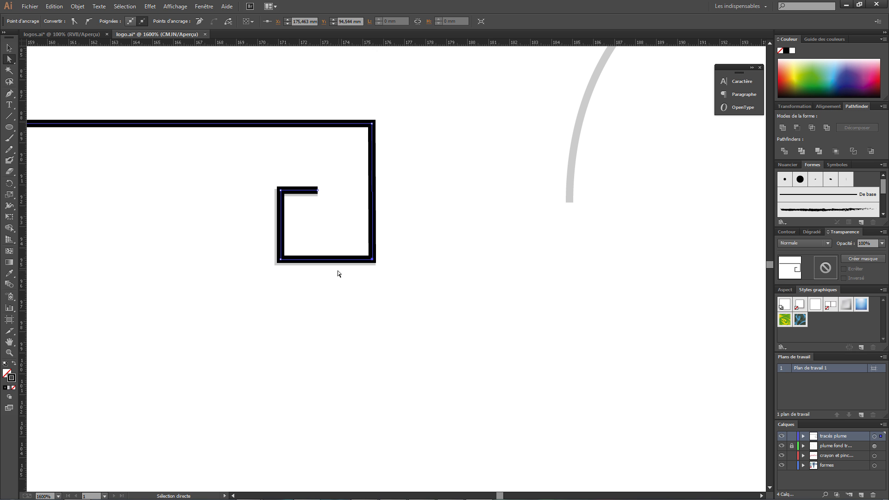
Select both anchors of the spiral's lower horizontal segment and move them down onto the template.
{"action": "left_click_drag", "start_coordinate": [261, 253], "coordinate": [394, 269]}
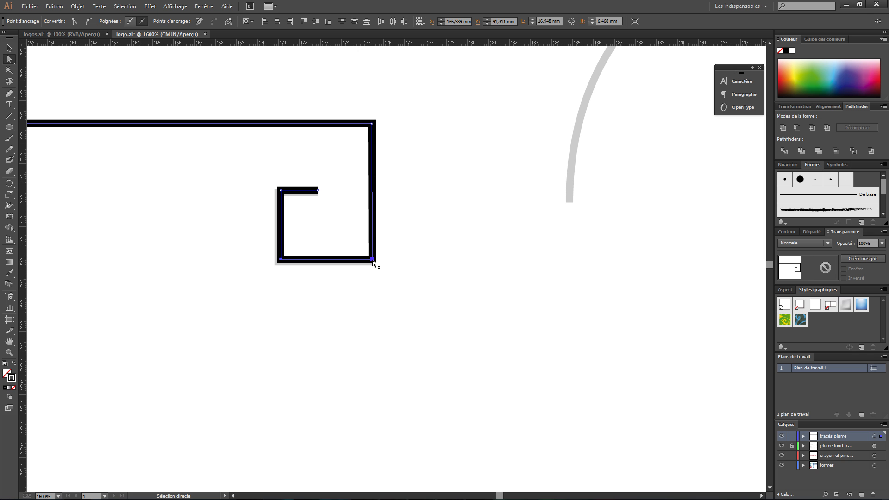
{"action": "left_click", "coordinate": [372, 259], "text": "shift"}
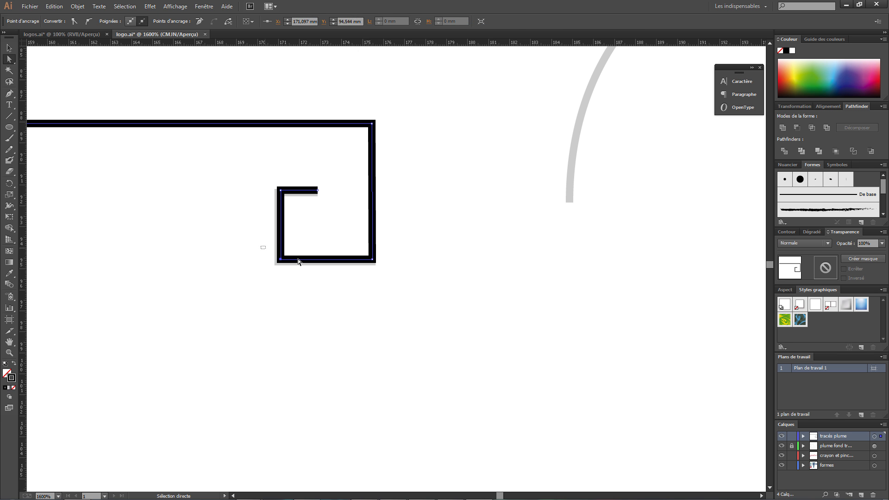
{"action": "left_click", "coordinate": [372, 259], "text": "shift"}
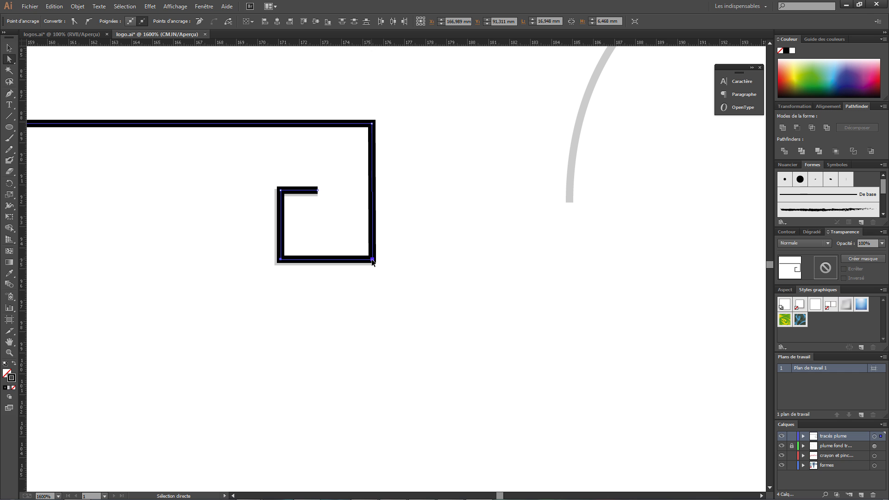
{"action": "mouse_move", "coordinate": [372, 259]}
{"action": "left_mouse_down"}
{"action": "mouse_move", "coordinate": [371, 295]}
{"action": "mouse_move", "coordinate": [374, 224]}
{"action": "mouse_move", "coordinate": [374, 276]}
{"action": "mouse_move", "coordinate": [372, 262]}
{"action": "left_mouse_up"}
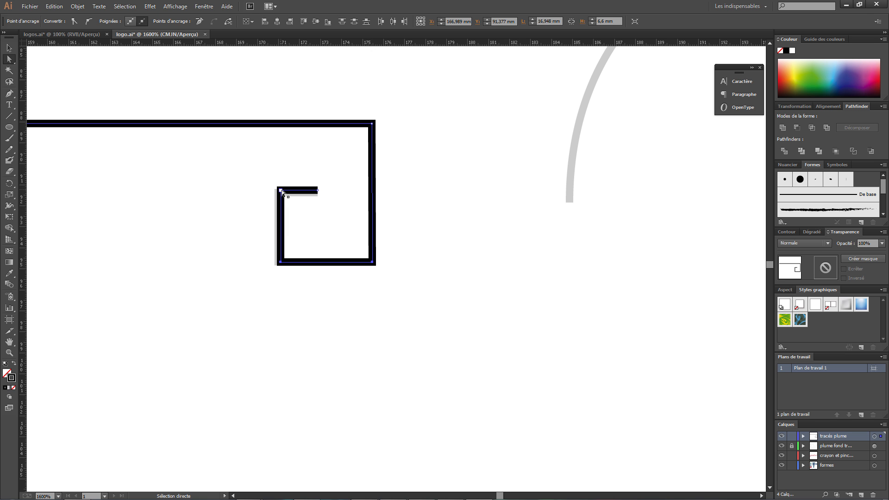
Lower the spiral's short inner horizontal segment and shift its inner vertical side outward onto the template, then deselect.
{"action": "left_click_drag", "start_coordinate": [271, 181], "coordinate": [320, 195]}
{"action": "left_click", "coordinate": [318, 190], "text": "shift"}
{"action": "left_click", "coordinate": [318, 190], "text": "shift"}
{"action": "left_click_drag", "start_coordinate": [317, 189], "coordinate": [316, 193]}
{"action": "left_click_drag", "start_coordinate": [267, 180], "coordinate": [278, 264]}
{"action": "left_click_drag", "start_coordinate": [278, 263], "coordinate": [275, 262]}
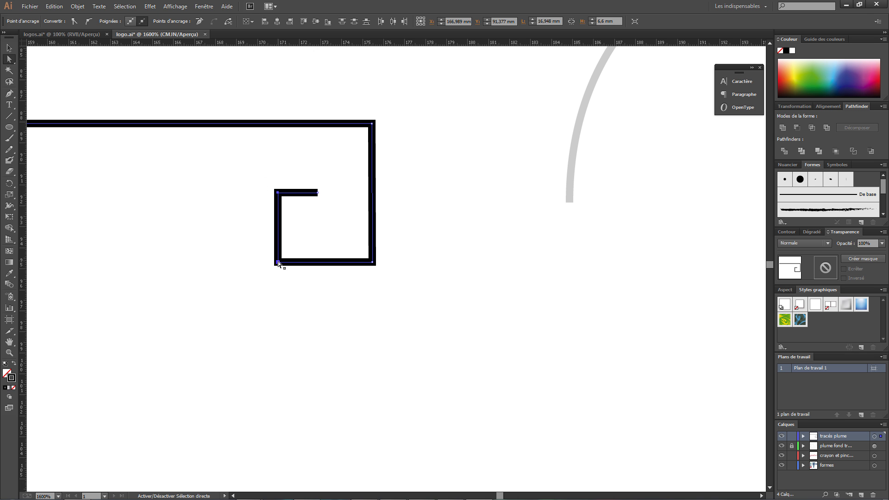
{"action": "left_click", "coordinate": [309, 247]}
Activate the Pen tool for tracing the S-curve template beside the spiral.
{"action": "key", "text": "ctrl+minus"}
{"action": "key", "text": "ctrl+minus"}
{"action": "key", "text": "ctrl+minus"}
{"action": "key", "text": "ctrl+minus"}
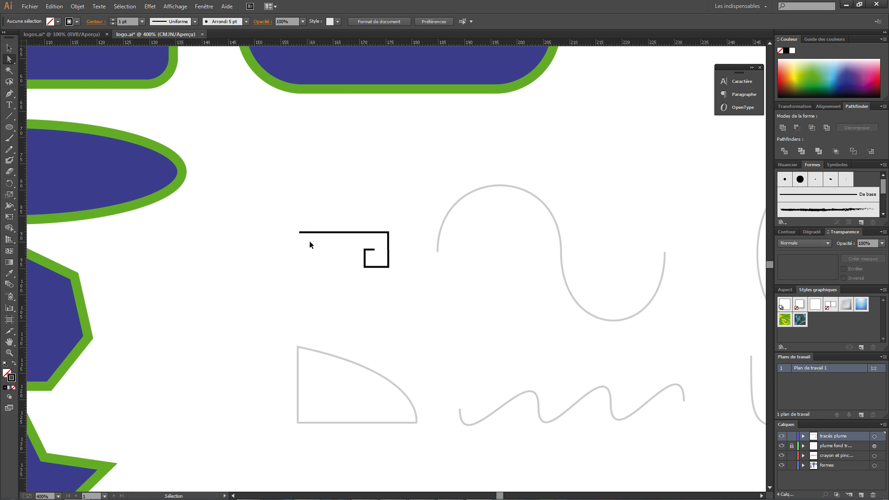
{"action": "key", "text": "ctrl+minus"}
{"action": "left_click", "coordinate": [8, 97]}
{"action": "key", "text": "ctrl+plus"}
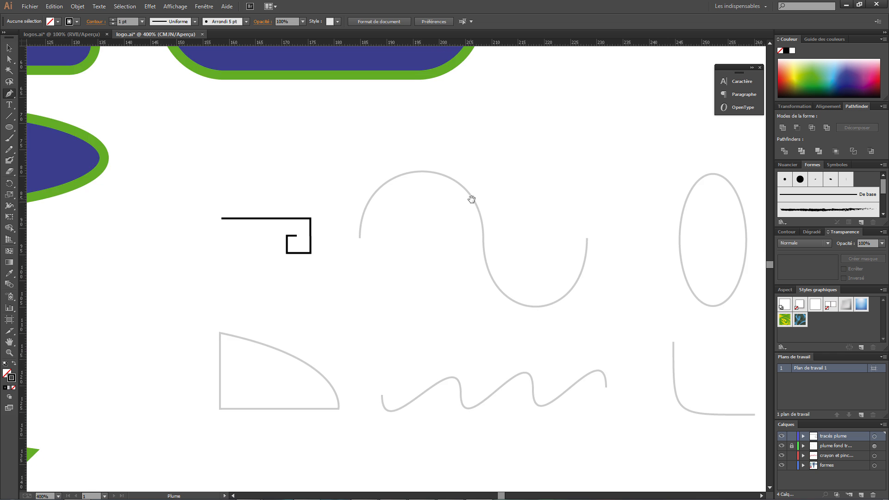
{"action": "left_click_drag", "start_coordinate": [471, 199], "coordinate": [381, 157]}
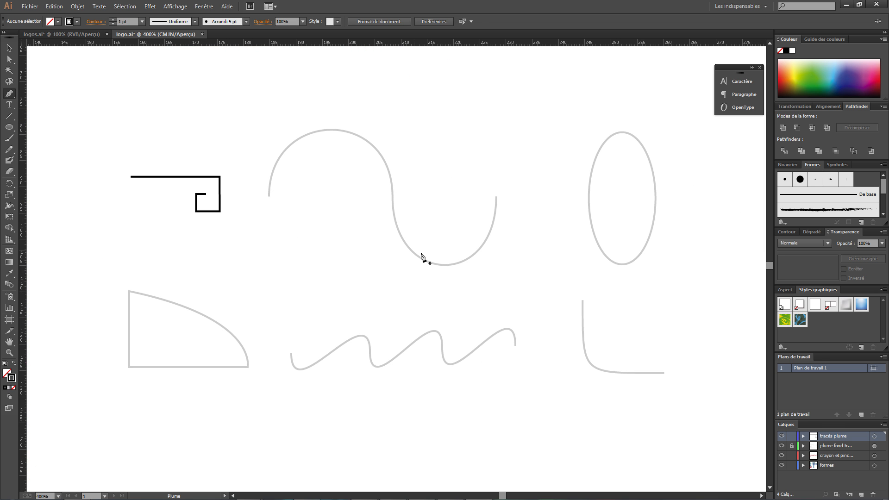
Try tracing the S-curve's first arch from a start point without handles, undo the curved segments and deselect.
{"action": "left_click", "coordinate": [269, 197]}
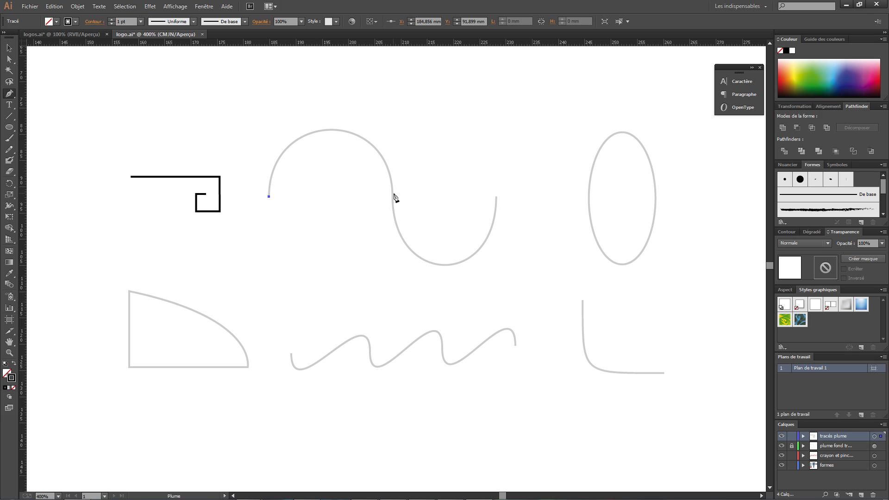
{"action": "left_click_drag", "start_coordinate": [393, 195], "coordinate": [449, 204]}
{"action": "key", "text": "ctrl"}
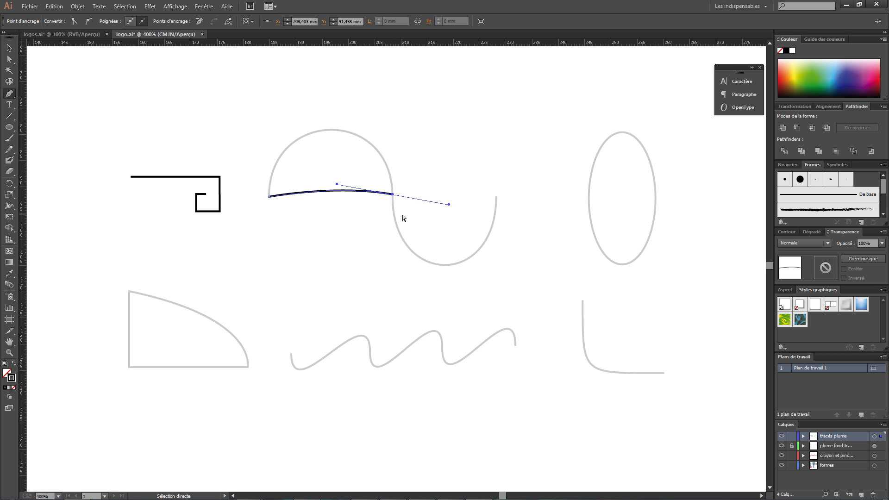
{"action": "left_click", "coordinate": [402, 218], "text": "ctrl"}
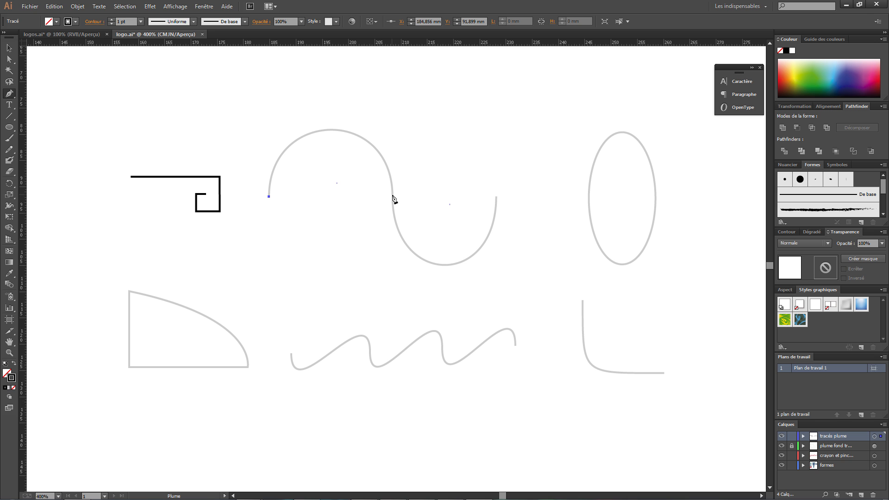
{"action": "left_click", "coordinate": [393, 198], "text": "shift"}
{"action": "left_click_drag", "start_coordinate": [399, 197], "coordinate": [456, 182]}
{"action": "key", "text": "ctrl"}
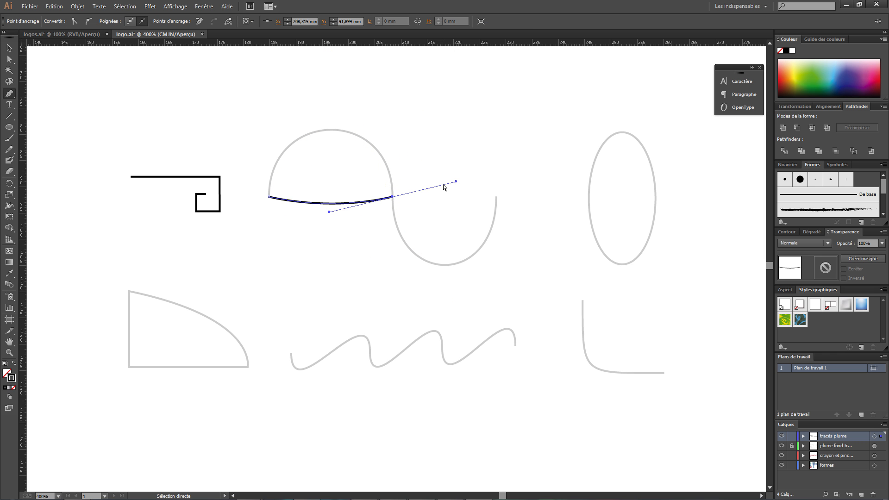
{"action": "key", "text": "ctrl+z"}
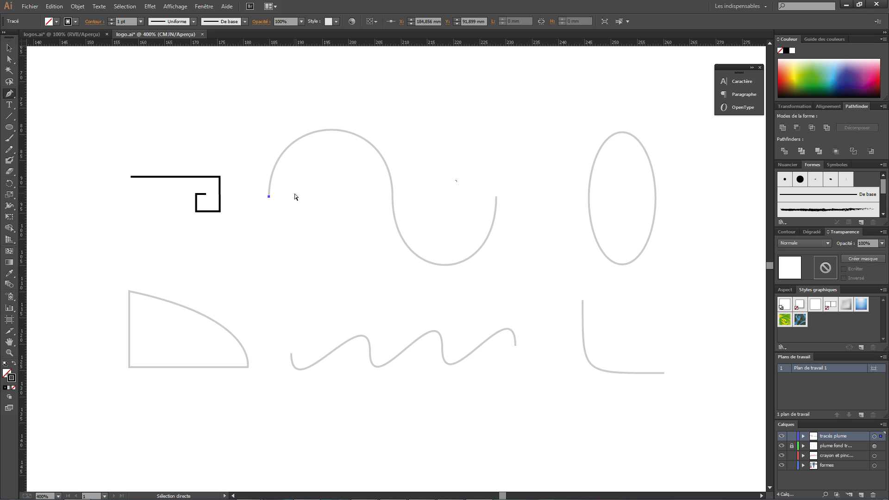
{"action": "left_click", "coordinate": [278, 199], "text": "ctrl"}
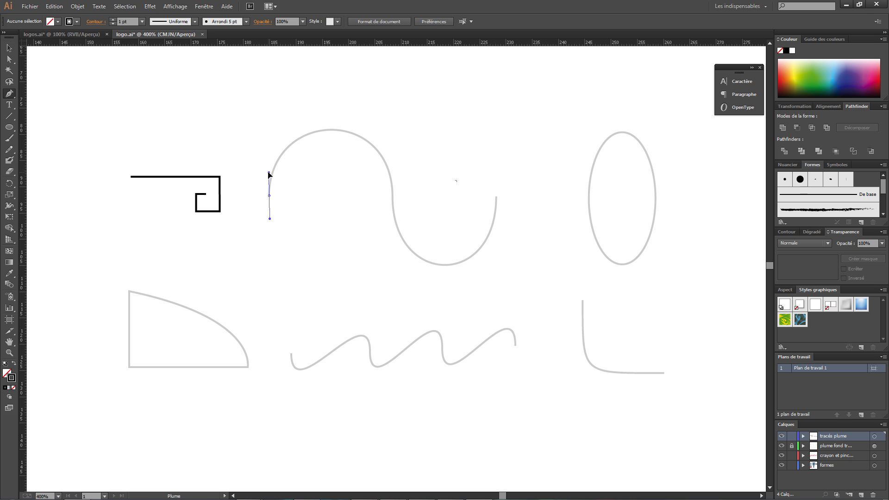
Trace the S-curve with three smooth Pen points at its start, middle and end, each with vertical handles.
{"action": "left_click_drag", "start_coordinate": [269, 160], "coordinate": [270, 129]}
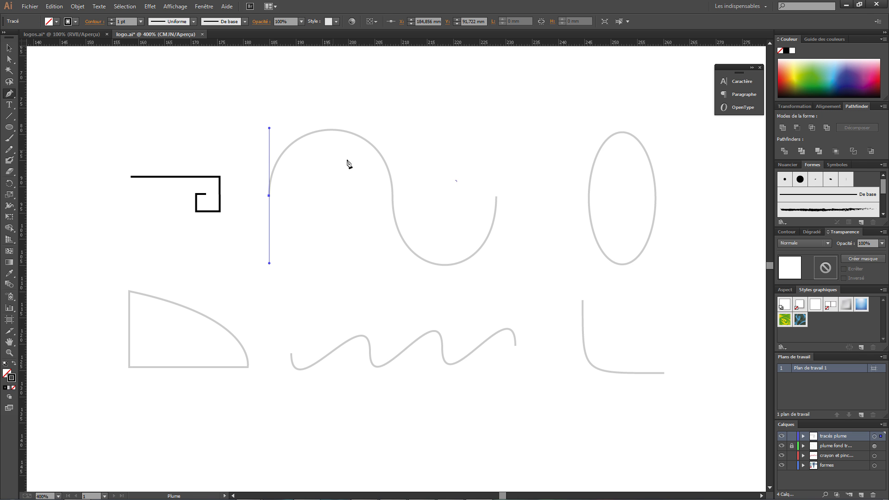
{"action": "left_click", "coordinate": [393, 195]}
{"action": "left_click_drag", "start_coordinate": [393, 195], "coordinate": [393, 291]}
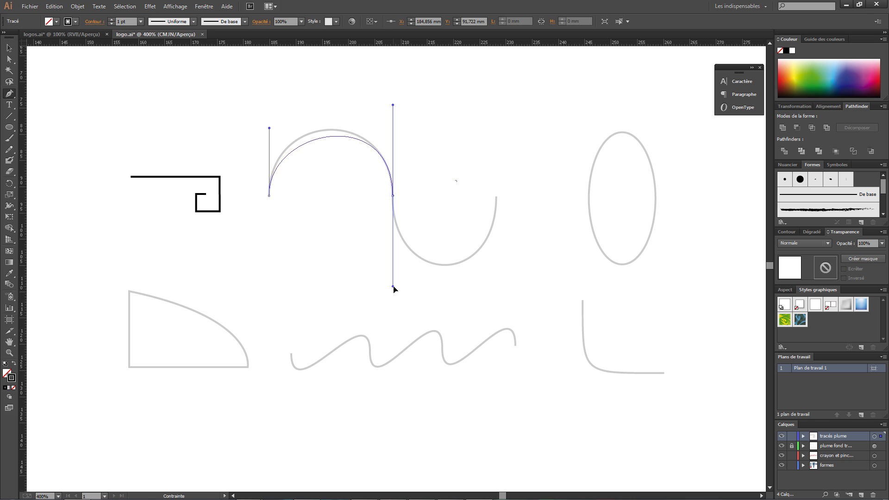
{"action": "left_click_drag", "start_coordinate": [394, 288], "coordinate": [394, 287]}
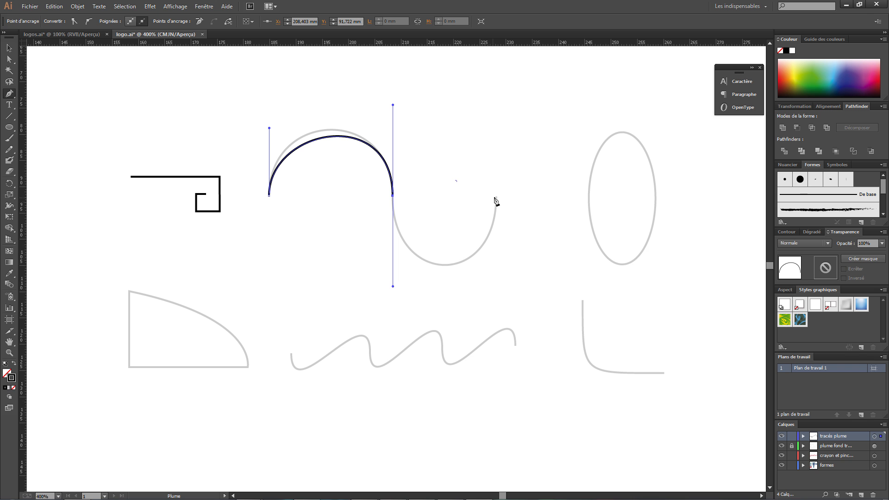
{"action": "left_click_drag", "start_coordinate": [496, 197], "coordinate": [493, 107]}
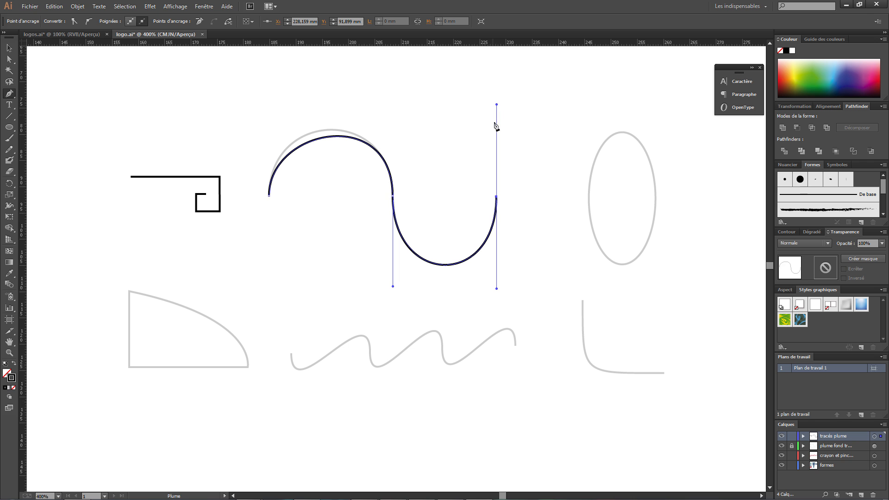
Lengthen the upper handle of the S-curve's start anchor until the first arch fits the template, and deselect.
{"action": "key", "text": "a"}
{"action": "left_click", "coordinate": [269, 195]}
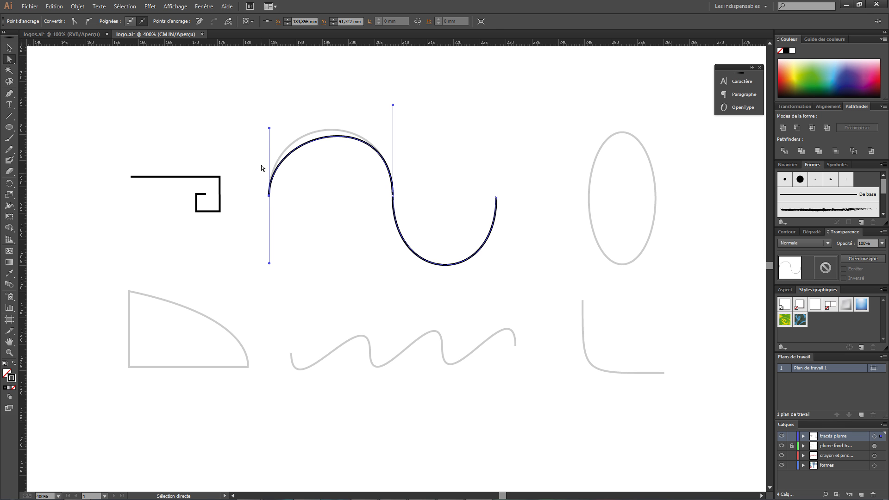
{"action": "left_click_drag", "start_coordinate": [270, 129], "coordinate": [270, 113]}
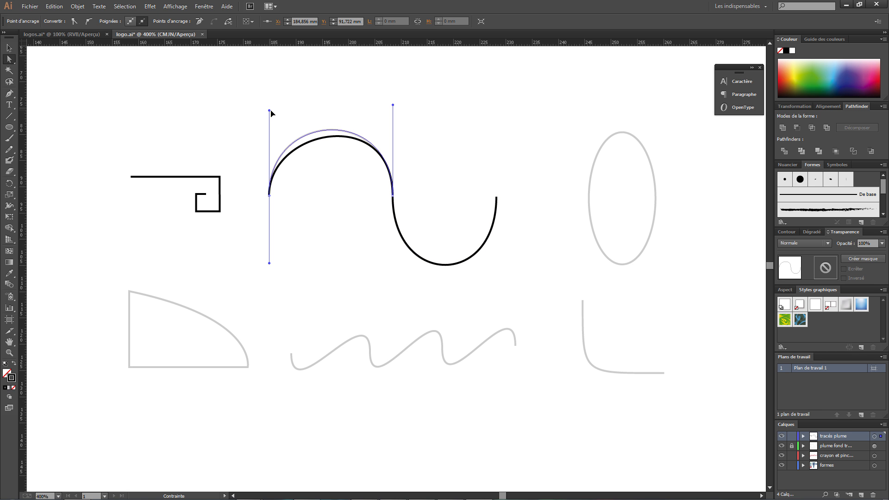
{"action": "left_click_drag", "start_coordinate": [271, 111], "coordinate": [270, 111]}
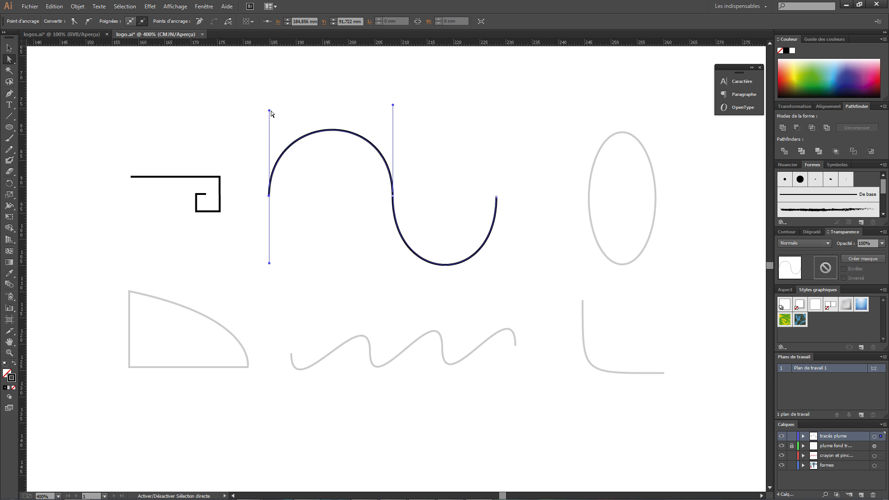
{"action": "left_click", "coordinate": [326, 108]}
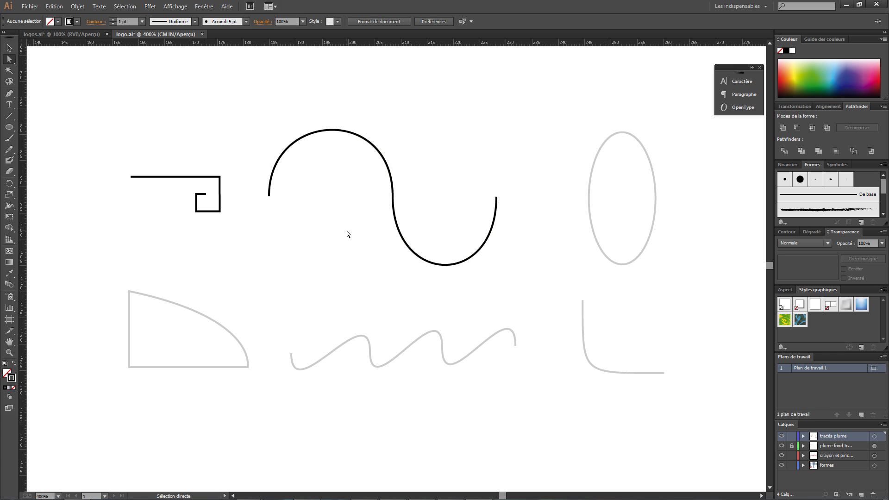
Activate the Pen tool for tracing the ellipse template beside the S-curve.
{"action": "key", "text": "v"}
{"action": "key", "text": "space"}
{"action": "left_click_drag", "start_coordinate": [361, 142], "coordinate": [186, 128]}
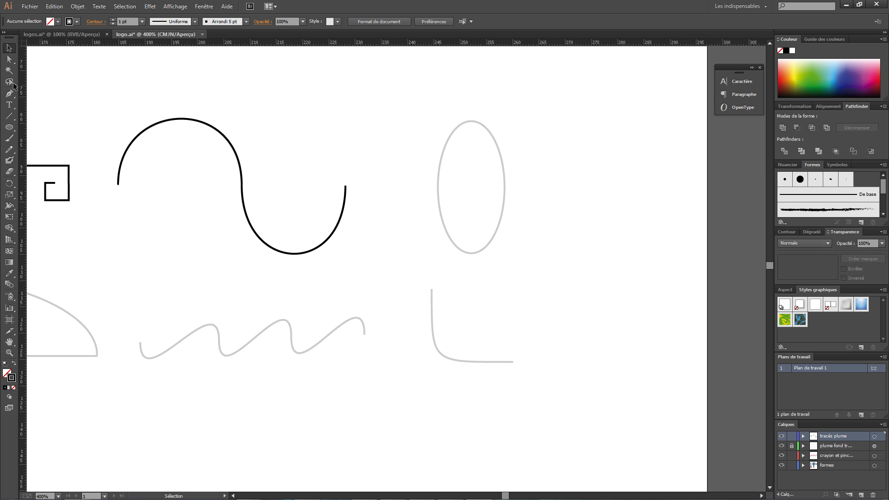
{"action": "left_click", "coordinate": [12, 95]}
{"action": "left_click", "coordinate": [9, 95]}
Try tracing the ellipse's upper-right arc from a top anchor without handles, delete the segment and undo the start point.
{"action": "left_click", "coordinate": [471, 121]}
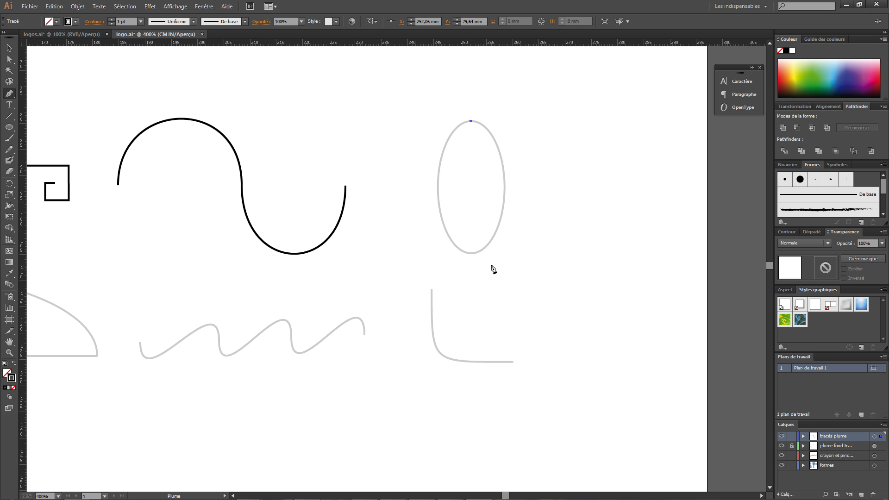
{"action": "left_click", "coordinate": [470, 122]}
{"action": "left_click", "coordinate": [504, 184]}
{"action": "left_click_drag", "start_coordinate": [505, 185], "coordinate": [508, 236]}
{"action": "left_click_drag", "start_coordinate": [510, 240], "coordinate": [510, 237]}
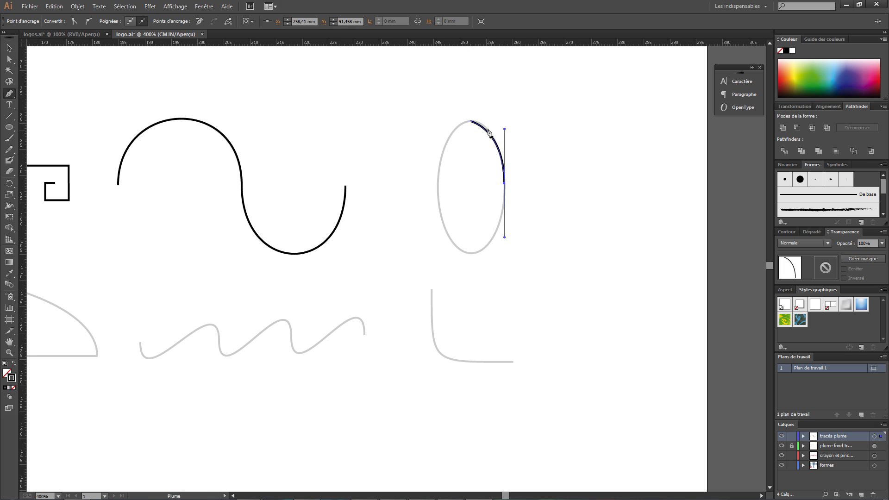
{"action": "key", "text": "Delete"}
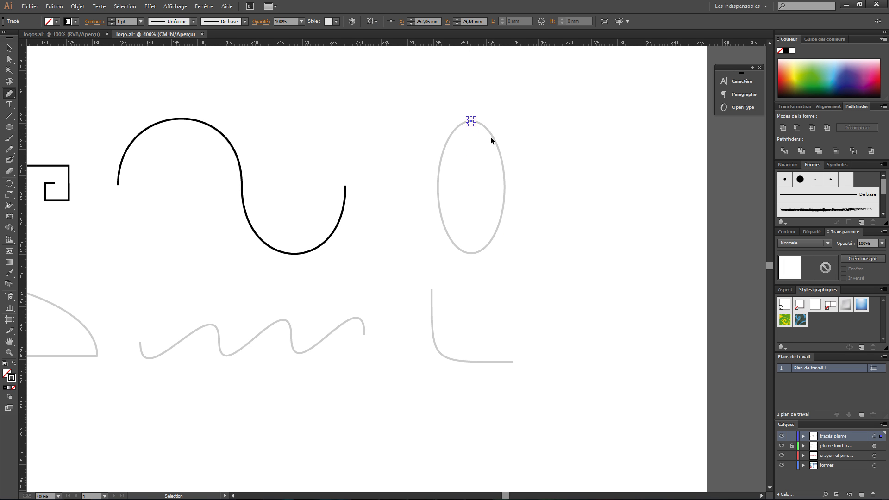
{"action": "left_click", "coordinate": [471, 120]}
{"action": "key", "text": "ctrl+z"}
Trace the ellipse with smooth Pen points at its top, right, bottom and left extremes, and close the path at the top anchor.
{"action": "left_click", "coordinate": [471, 122]}
{"action": "left_click_drag", "start_coordinate": [472, 121], "coordinate": [492, 125]}
{"action": "mouse_move", "coordinate": [504, 184]}
{"action": "left_mouse_down"}
{"action": "mouse_move", "coordinate": [517, 203]}
{"action": "mouse_move", "coordinate": [506, 218]}
{"action": "left_mouse_up"}
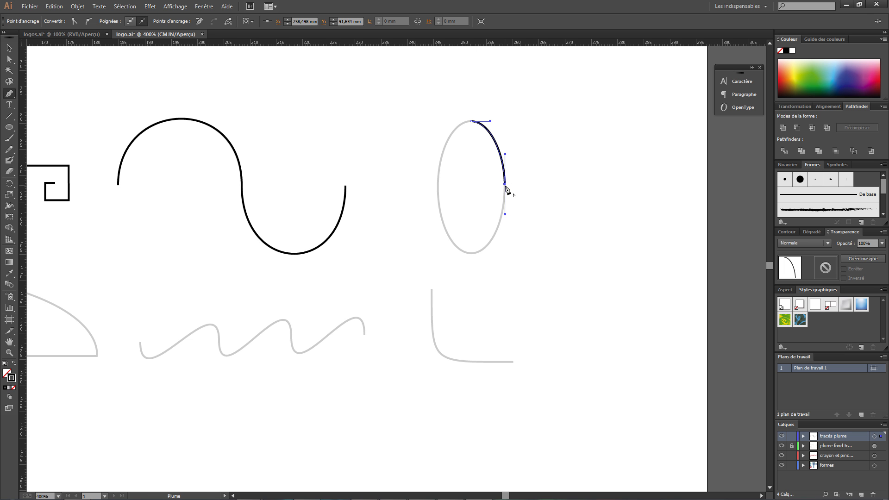
{"action": "left_click", "coordinate": [472, 254]}
{"action": "left_click_drag", "start_coordinate": [472, 254], "coordinate": [451, 253]}
{"action": "left_click_drag", "start_coordinate": [438, 185], "coordinate": [438, 149]}
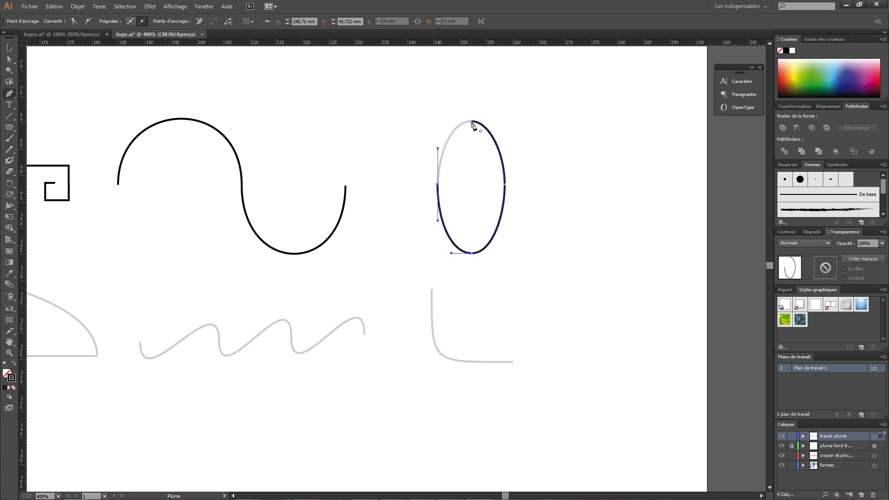
{"action": "left_click_drag", "start_coordinate": [472, 123], "coordinate": [490, 122]}
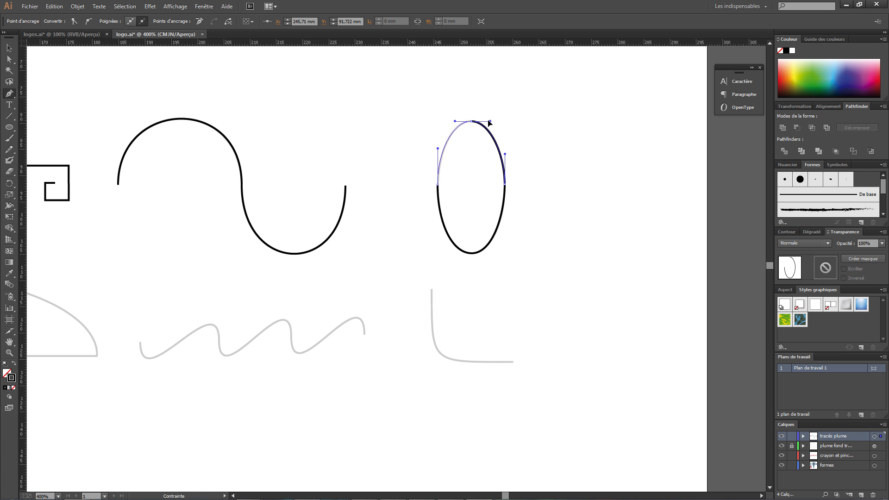
{"action": "left_click_drag", "start_coordinate": [490, 122], "coordinate": [490, 122]}
Lengthen the lower handle of the ellipse's right anchor with Direct Selection so the curve fits the template.
{"action": "left_click", "coordinate": [10, 59]}
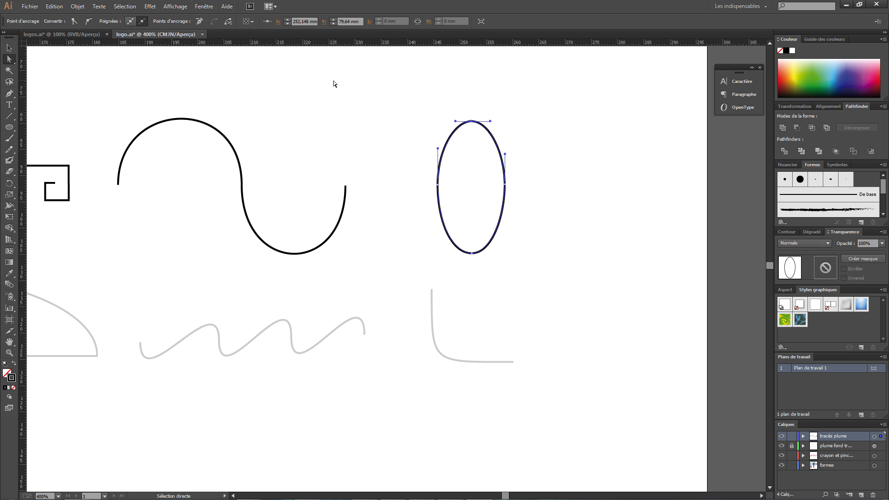
{"action": "left_click", "coordinate": [334, 84]}
{"action": "key", "text": "ctrl+plus"}
{"action": "key", "text": "ctrl+plus"}
{"action": "key", "text": "ctrl+plus"}
{"action": "left_click_drag", "start_coordinate": [594, 131], "coordinate": [442, 255]}
{"action": "left_click_drag", "start_coordinate": [467, 146], "coordinate": [466, 235]}
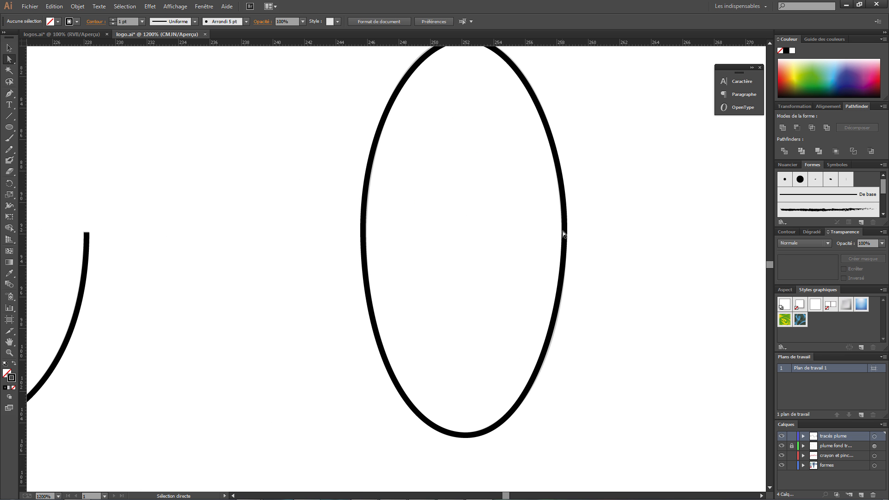
{"action": "left_click_drag", "start_coordinate": [549, 215], "coordinate": [571, 234]}
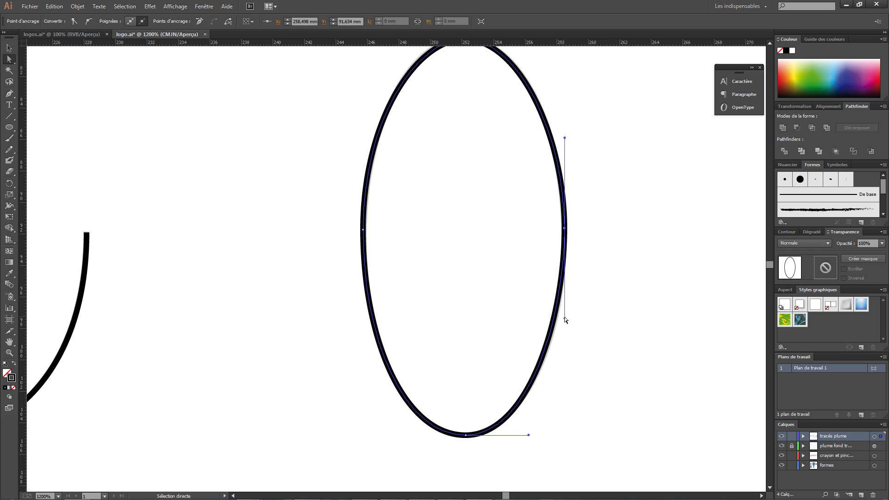
{"action": "left_click_drag", "start_coordinate": [564, 320], "coordinate": [564, 324]}
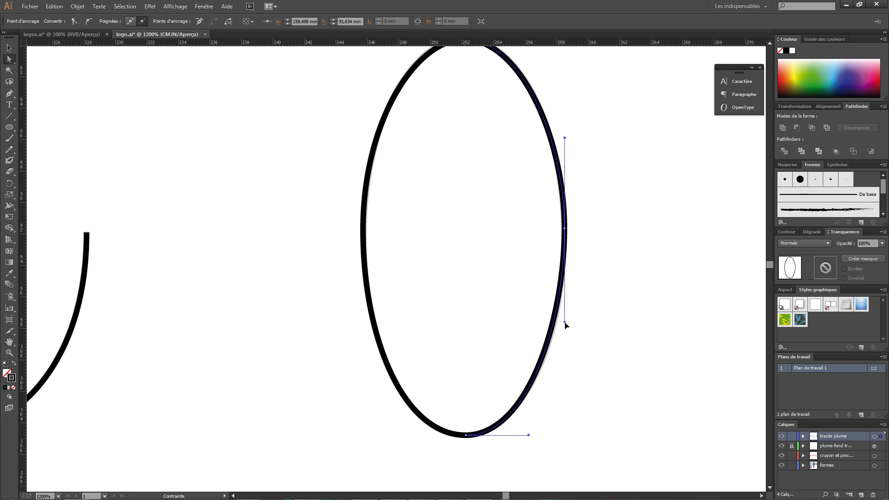
{"action": "left_click_drag", "start_coordinate": [565, 324], "coordinate": [565, 324]}
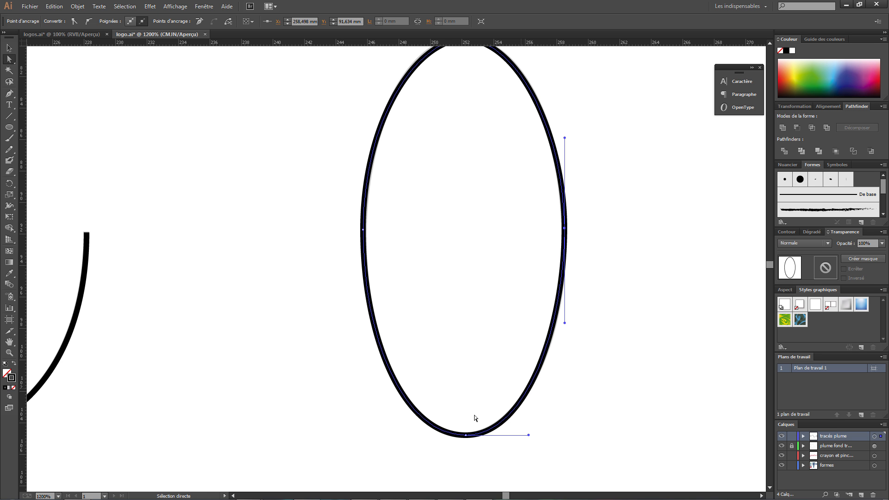
Fit the ellipse's upper-left arc by lengthening the top anchor's left handle and shortening the left anchor's upper handle, and deselect.
{"action": "left_click_drag", "start_coordinate": [494, 115], "coordinate": [484, 163]}
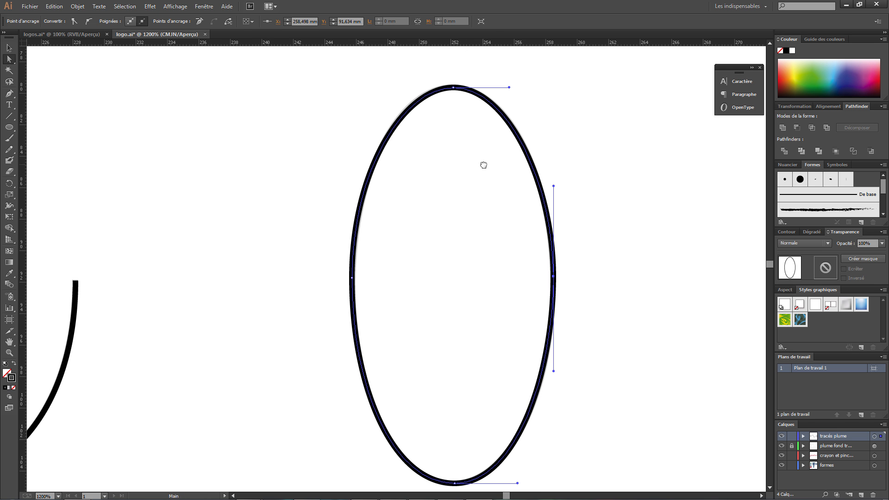
{"action": "left_click", "coordinate": [453, 88]}
{"action": "left_click_drag", "start_coordinate": [405, 87], "coordinate": [402, 87]}
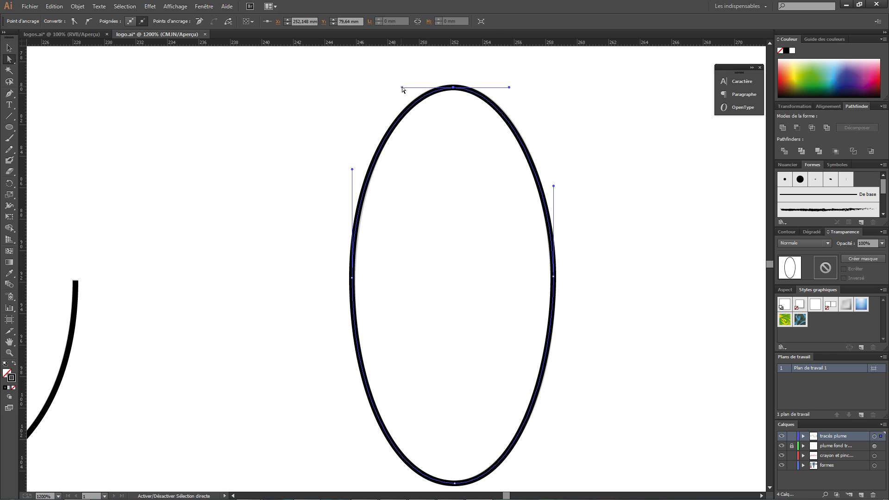
{"action": "left_click_drag", "start_coordinate": [353, 172], "coordinate": [352, 176]}
{"action": "left_click", "coordinate": [334, 144]}
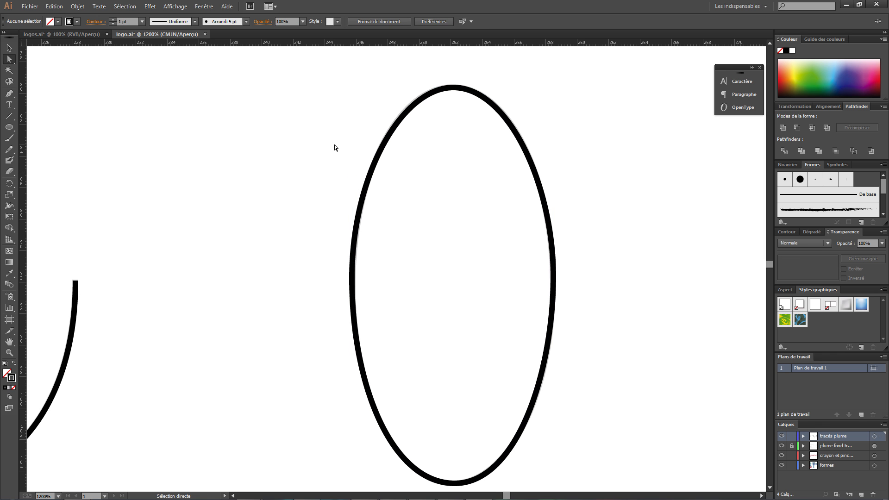
{"action": "left_click", "coordinate": [454, 87]}
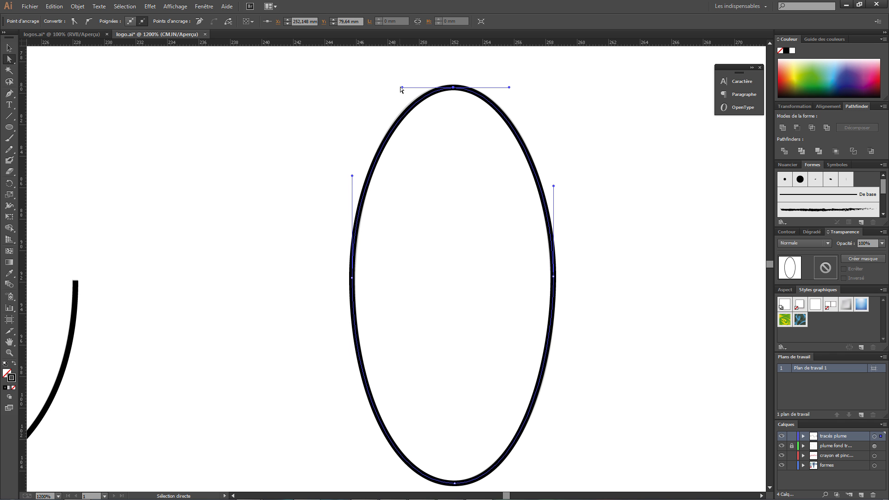
{"action": "left_click_drag", "start_coordinate": [400, 87], "coordinate": [400, 88]}
{"action": "left_click", "coordinate": [371, 103]}
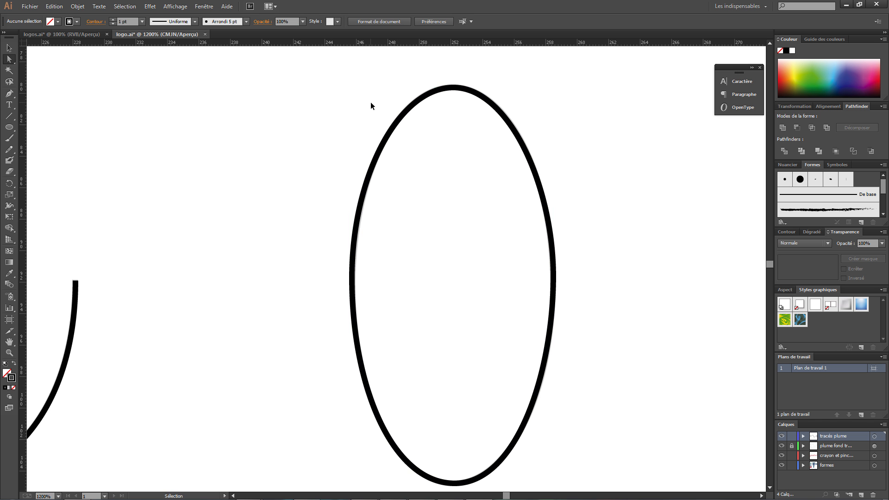
Activate the Pen tool for tracing the closed template with one curved edge below the spiral.
{"action": "key", "text": "ctrl+minus"}
{"action": "key", "text": "ctrl+minus"}
{"action": "key", "text": "ctrl+minus"}
{"action": "key", "text": "ctrl+minus"}
{"action": "key", "text": "space"}
{"action": "left_click_drag", "start_coordinate": [345, 220], "coordinate": [500, 157]}
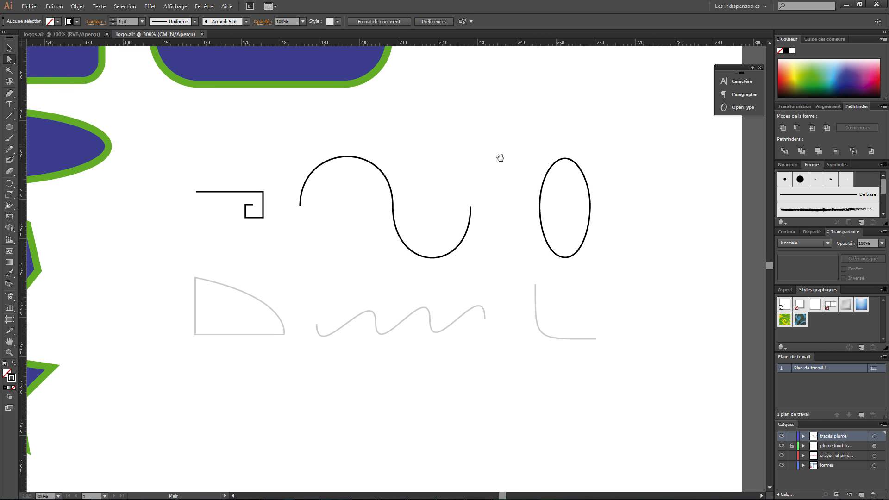
{"action": "left_click_drag", "start_coordinate": [331, 262], "coordinate": [390, 235]}
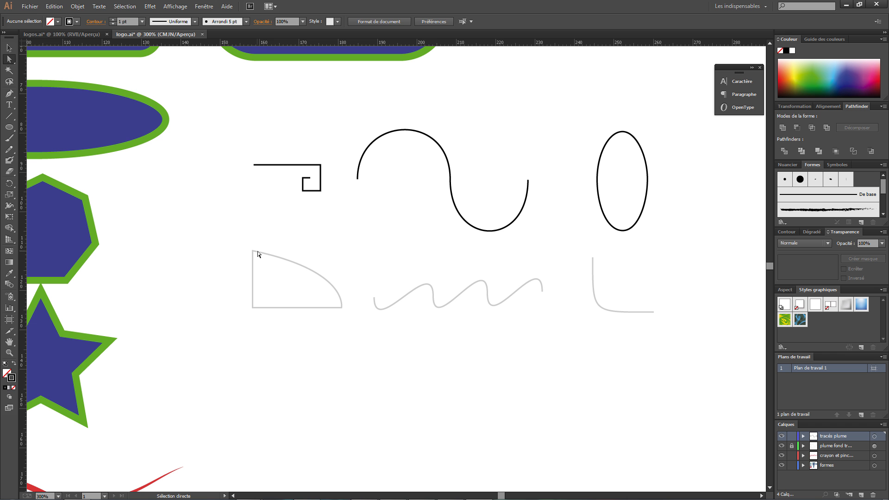
{"action": "left_click", "coordinate": [8, 93]}
{"action": "key", "text": "space"}
{"action": "left_click_drag", "start_coordinate": [247, 229], "coordinate": [296, 210]}
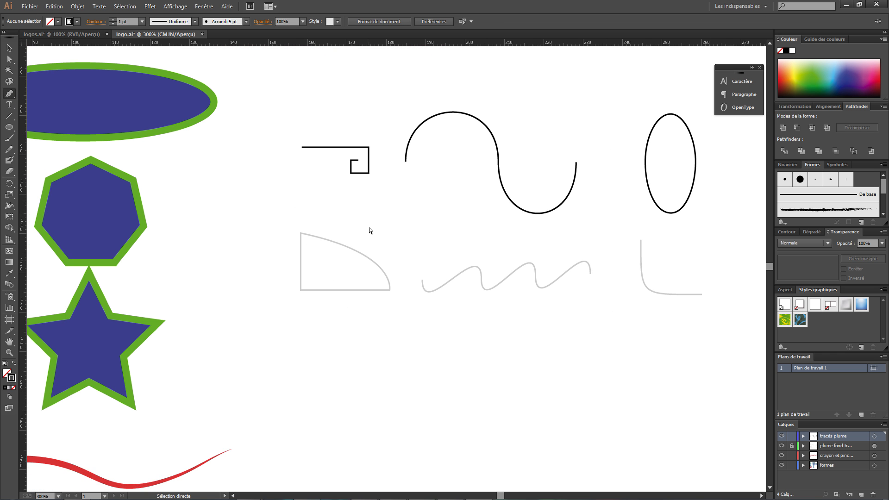
{"action": "key", "text": "ctrl+plus"}
{"action": "key", "text": "ctrl+plus"}
{"action": "scroll", "coordinate": [344, 220], "scroll_direction": "left", "scroll_amount": 3}
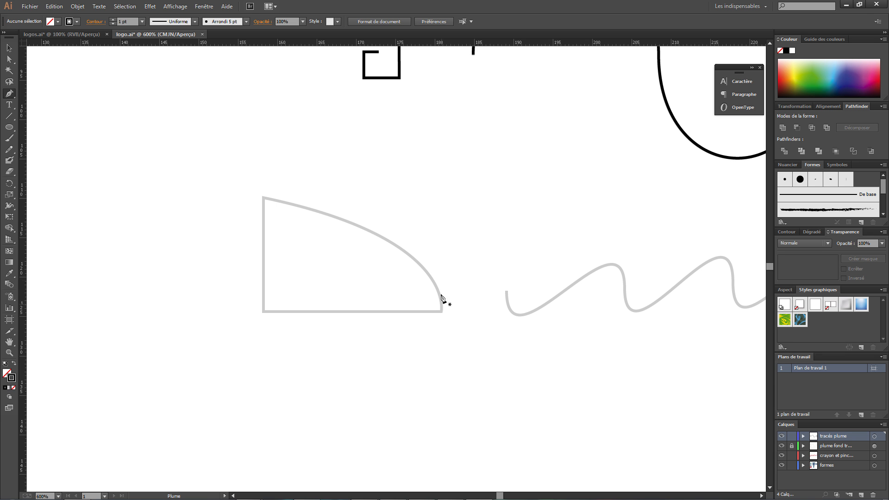
Trace the shape's straight base from its lower-left to lower-right corner, and its curved edge up to a smooth upper-left anchor.
{"action": "left_click", "coordinate": [264, 312]}
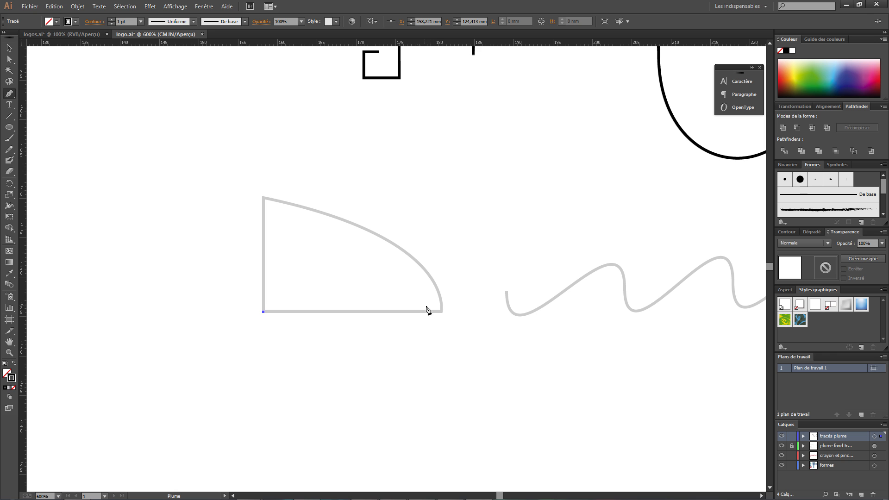
{"action": "left_click", "coordinate": [442, 313]}
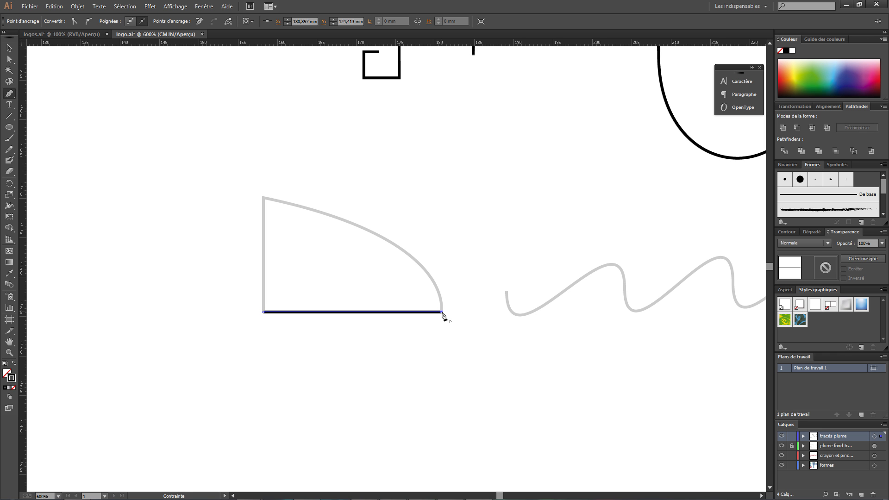
{"action": "left_click", "coordinate": [263, 198]}
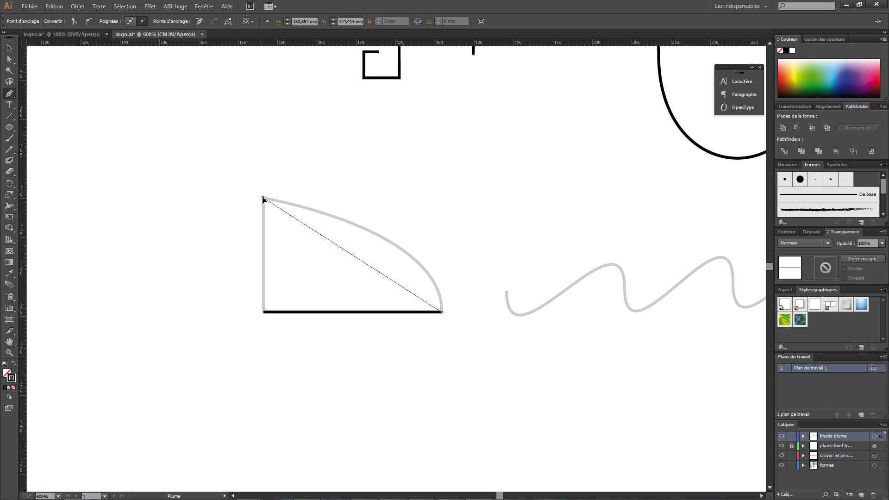
{"action": "mouse_move", "coordinate": [264, 199]}
{"action": "left_mouse_down"}
{"action": "mouse_move", "coordinate": [204, 193]}
{"action": "mouse_move", "coordinate": [169, 173]}
{"action": "mouse_move", "coordinate": [112, 161]}
{"action": "mouse_move", "coordinate": [71, 161]}
{"action": "left_mouse_up"}
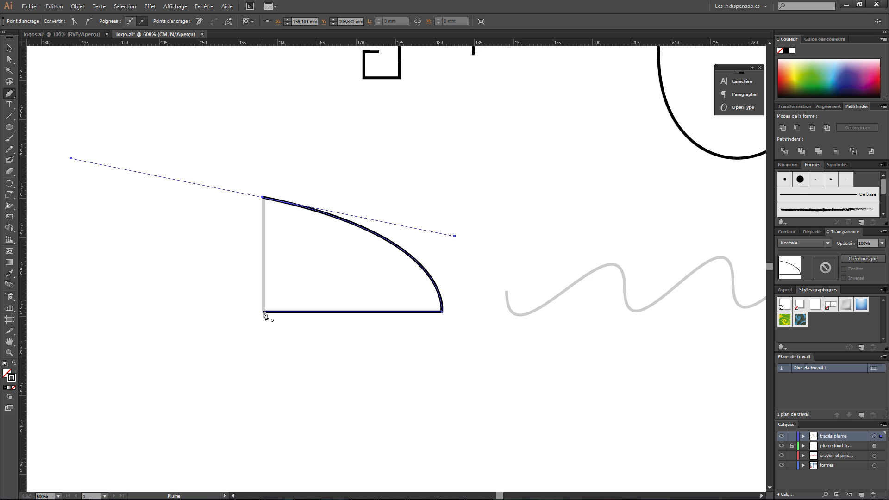
Try closing the shape at its lower-left corner with the upper-left anchor's outgoing handle still in place, and undo it.
{"action": "left_click_drag", "start_coordinate": [264, 314], "coordinate": [264, 313]}
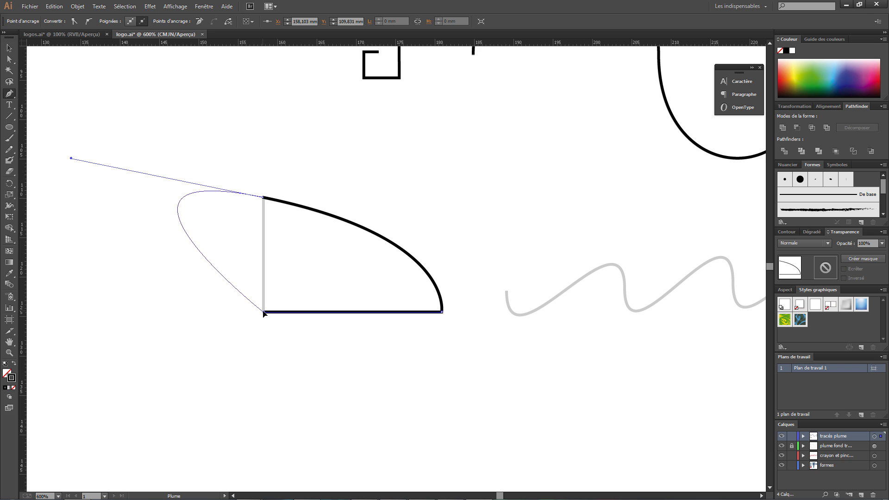
{"action": "left_click_drag", "start_coordinate": [264, 314], "coordinate": [264, 314]}
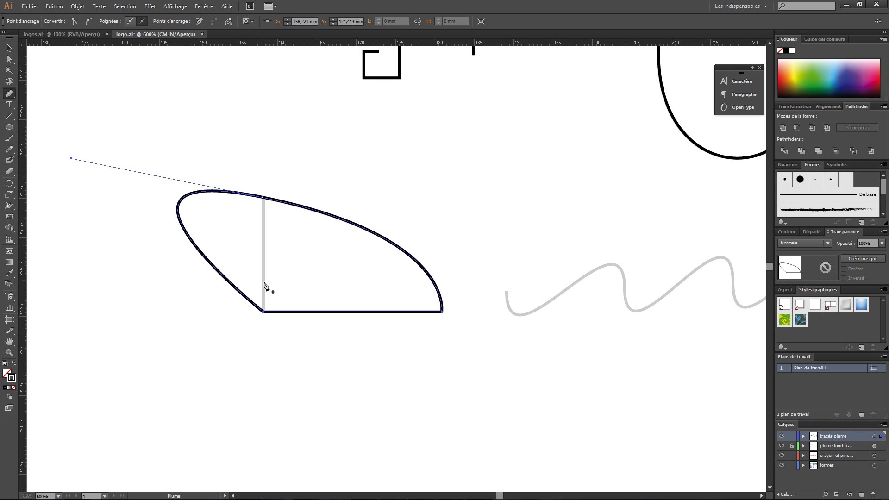
{"action": "key", "text": "ctrl+z"}
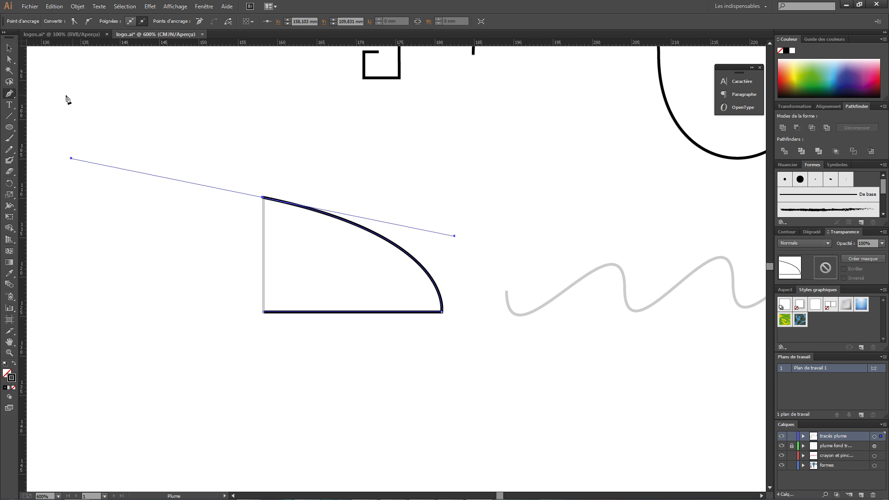
Remove the upper-left anchor's outgoing handle, close the shape with a straight left edge to the start anchor, and deselect.
{"action": "left_click_drag", "start_coordinate": [10, 93], "coordinate": [68, 132]}
{"action": "left_click_drag", "start_coordinate": [10, 95], "coordinate": [65, 94]}
{"action": "left_click", "coordinate": [263, 198]}
{"action": "left_click", "coordinate": [263, 312]}
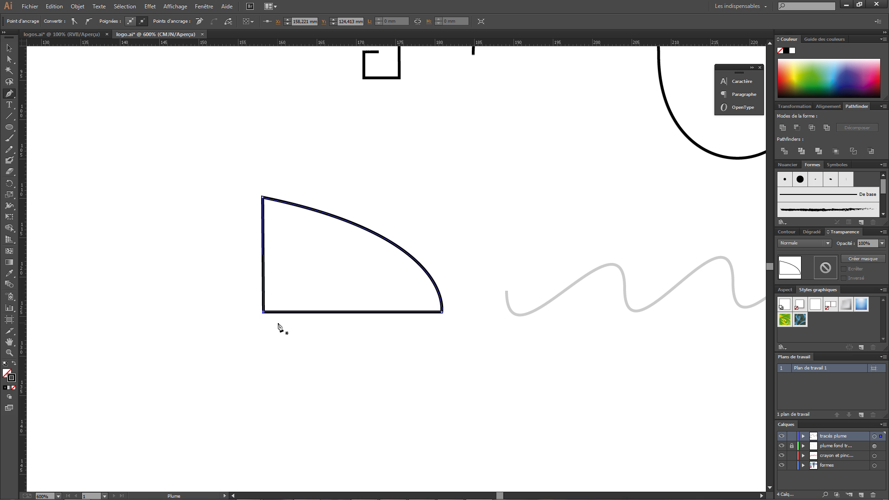
{"action": "left_click", "coordinate": [8, 48]}
{"action": "left_click", "coordinate": [197, 136]}
Activate the Pen tool for tracing the wavy line template below the S-curve.
{"action": "key", "text": "ctrl+minus"}
{"action": "key", "text": "ctrl+minus"}
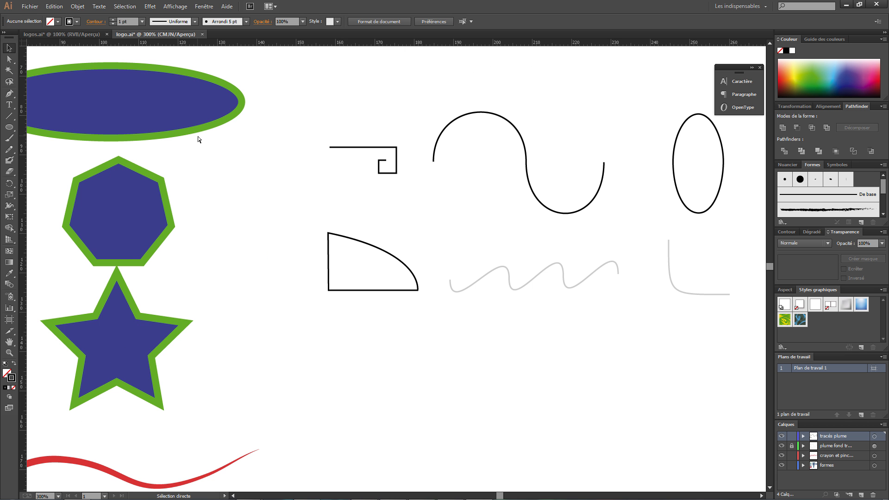
{"action": "left_click_drag", "start_coordinate": [516, 241], "coordinate": [419, 221]}
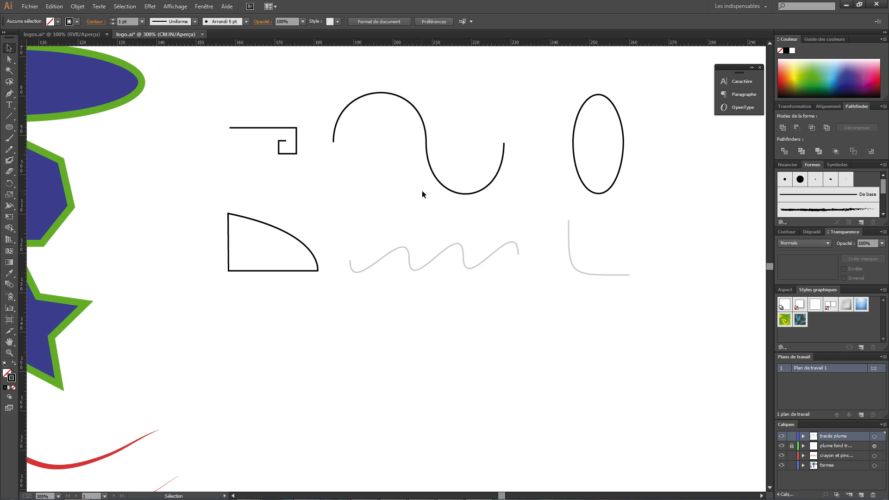
{"action": "key", "text": "ctrl+plus"}
{"action": "key", "text": "ctrl+plus"}
{"action": "left_click_drag", "start_coordinate": [452, 195], "coordinate": [396, 180]}
{"action": "left_click", "coordinate": [10, 93]}
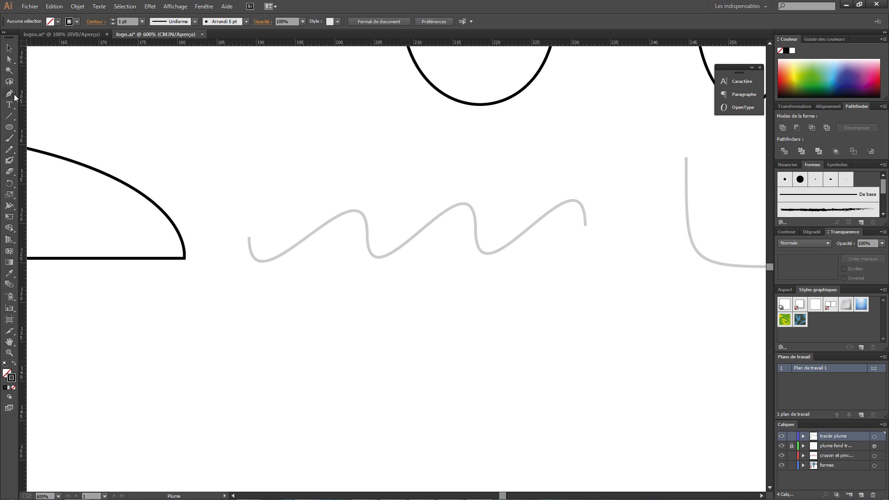
Try tracing the wavy line's first wave from a start anchor without handles, and undo the path.
{"action": "left_click", "coordinate": [249, 239]}
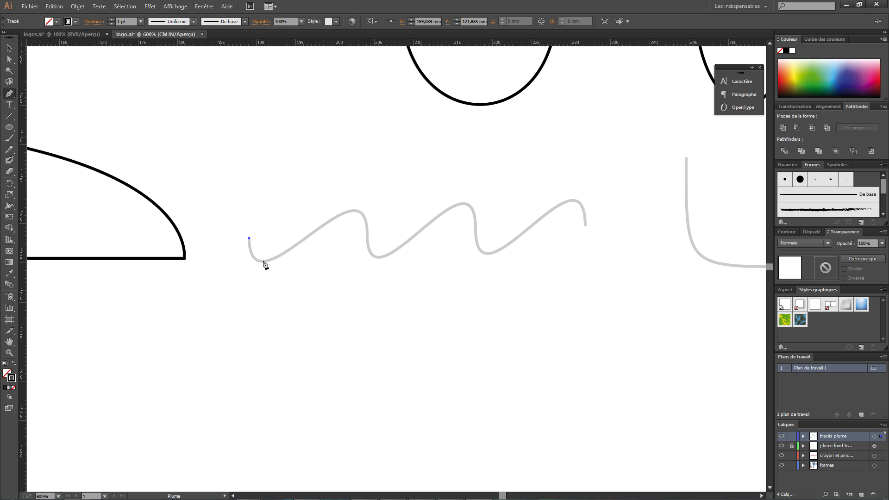
{"action": "left_click", "coordinate": [367, 235]}
{"action": "left_click_drag", "start_coordinate": [367, 237], "coordinate": [448, 260]}
{"action": "left_click_drag", "start_coordinate": [441, 291], "coordinate": [402, 292]}
{"action": "left_click_drag", "start_coordinate": [422, 137], "coordinate": [402, 263]}
{"action": "key", "text": "ctrl+z"}
{"action": "key", "text": "ctrl+z"}
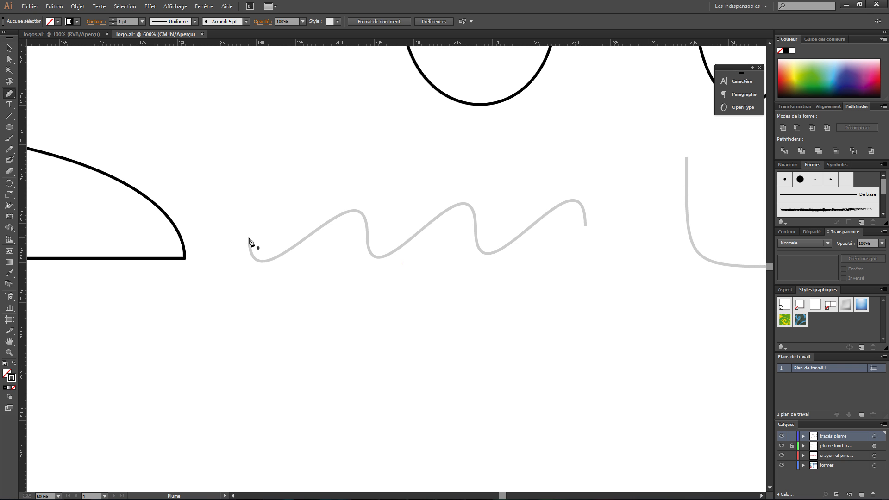
Trace the wavy line's first wave from a start anchor with a short downward handle to a smooth anchor with vertical handles.
{"action": "left_click_drag", "start_coordinate": [249, 238], "coordinate": [251, 264]}
{"action": "left_click", "coordinate": [367, 239]}
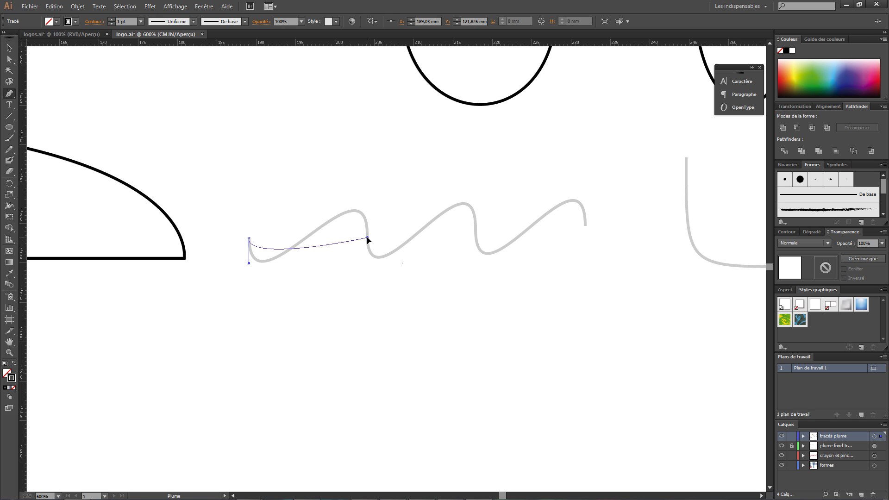
{"action": "left_click_drag", "start_coordinate": [367, 238], "coordinate": [379, 313]}
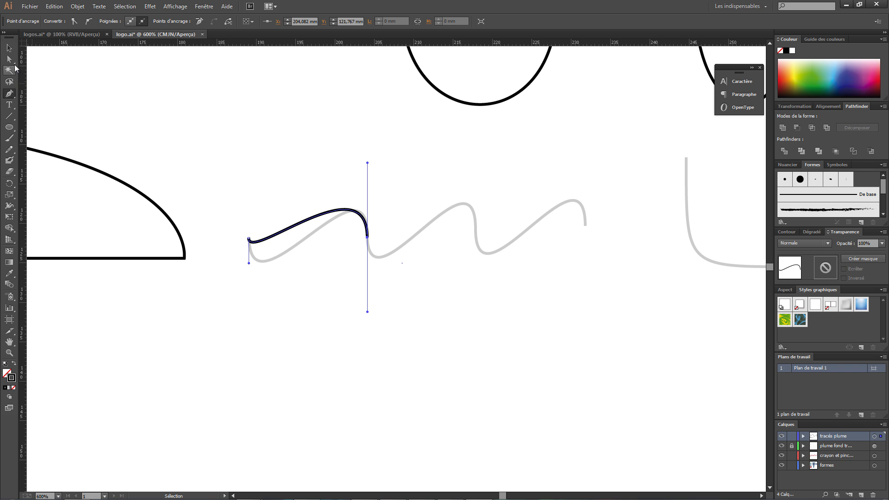
Lengthen the start anchor's downward handle and the second anchor's upward handle until the first wave matches the template.
{"action": "left_click", "coordinate": [11, 59]}
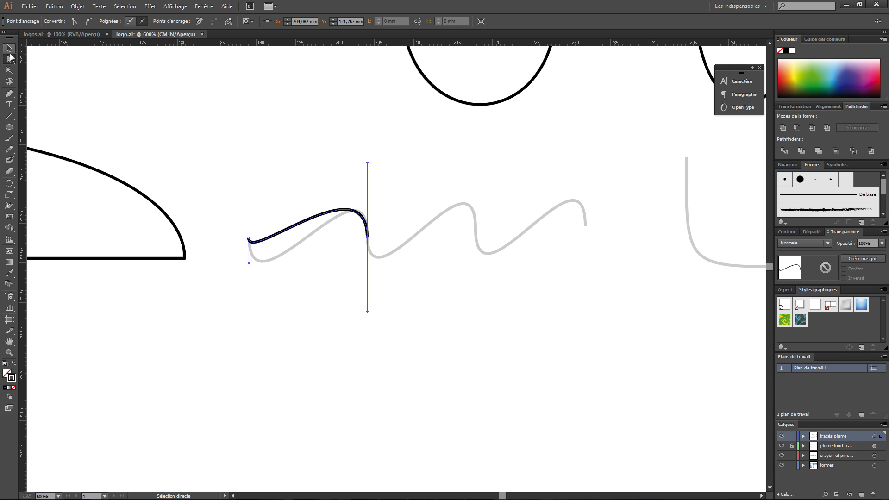
{"action": "left_click_drag", "start_coordinate": [248, 263], "coordinate": [254, 317]}
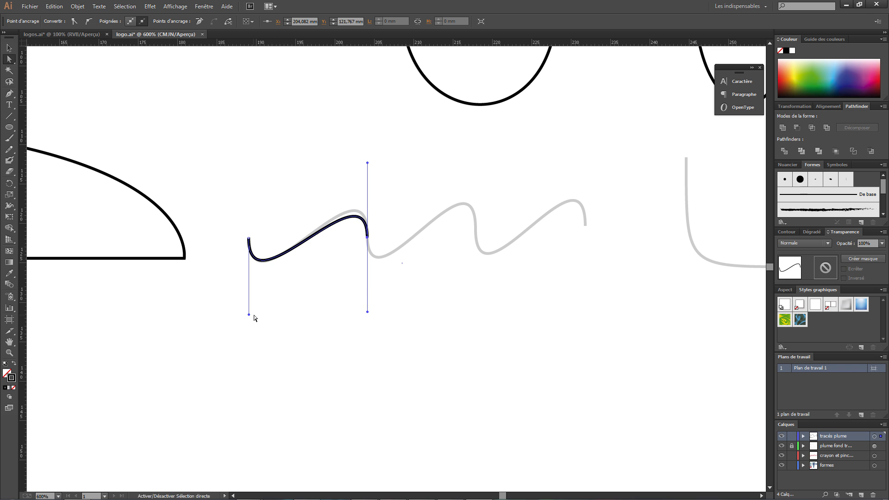
{"action": "left_click_drag", "start_coordinate": [367, 164], "coordinate": [368, 149]}
{"action": "left_click_drag", "start_coordinate": [248, 317], "coordinate": [249, 322]}
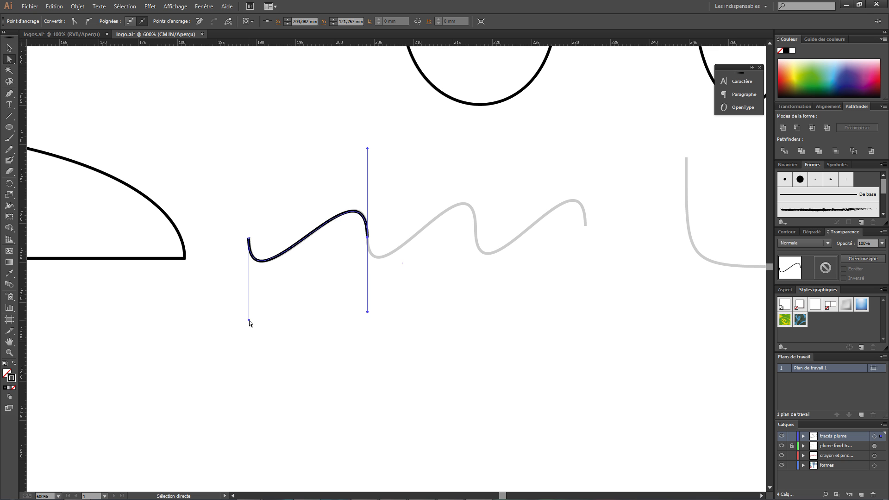
Continue the path from the second anchor with a new downward handle and trace the second wave to a third anchor with vertical handles.
{"action": "left_click", "coordinate": [12, 94]}
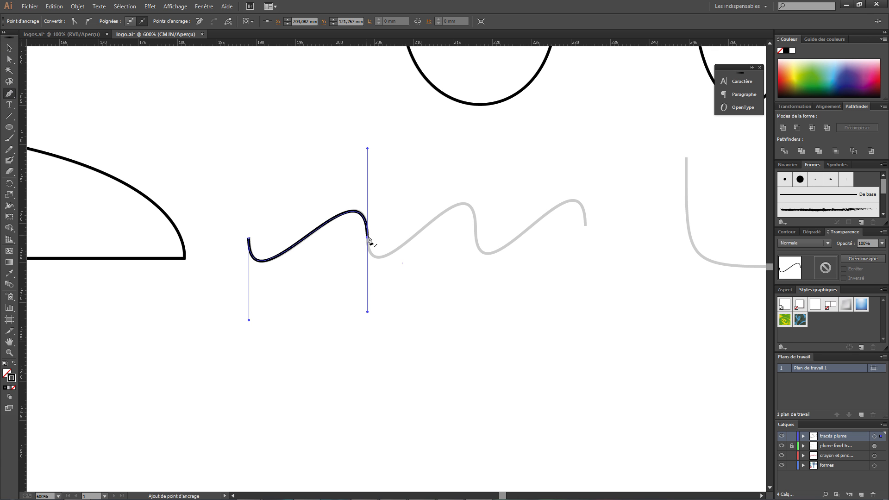
{"action": "left_click", "coordinate": [367, 239]}
{"action": "left_click_drag", "start_coordinate": [368, 240], "coordinate": [373, 322]}
{"action": "mouse_move", "coordinate": [475, 233]}
{"action": "left_mouse_down"}
{"action": "mouse_move", "coordinate": [475, 169]}
{"action": "mouse_move", "coordinate": [477, 328]}
{"action": "left_mouse_up"}
Adjust the lengths of the second anchor's downward handle and the third anchor's upward handle to fit the second wave.
{"action": "key", "text": "a"}
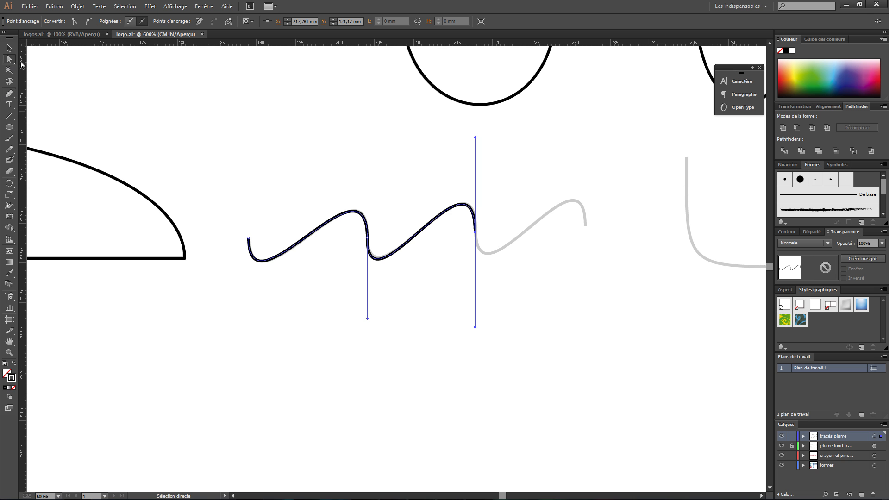
{"action": "left_click_drag", "start_coordinate": [367, 320], "coordinate": [368, 312]}
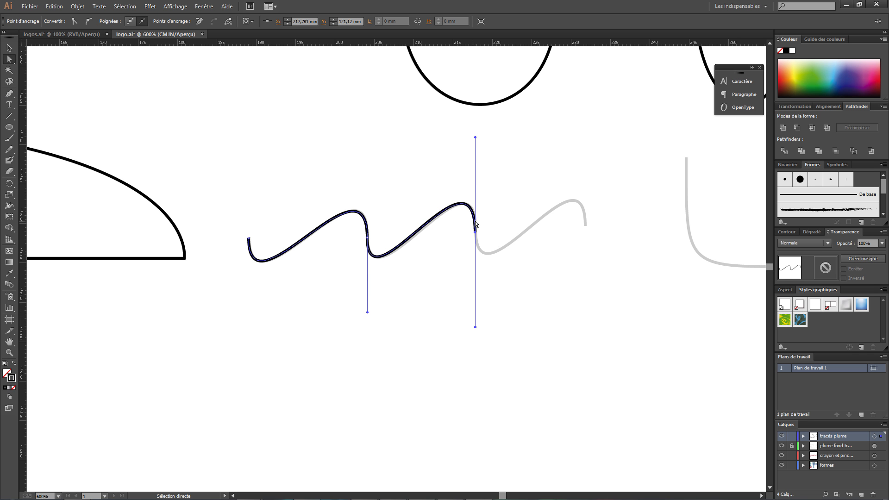
{"action": "mouse_move", "coordinate": [477, 140]}
{"action": "left_mouse_down"}
{"action": "mouse_move", "coordinate": [477, 131]}
{"action": "mouse_move", "coordinate": [477, 141]}
{"action": "left_mouse_up"}
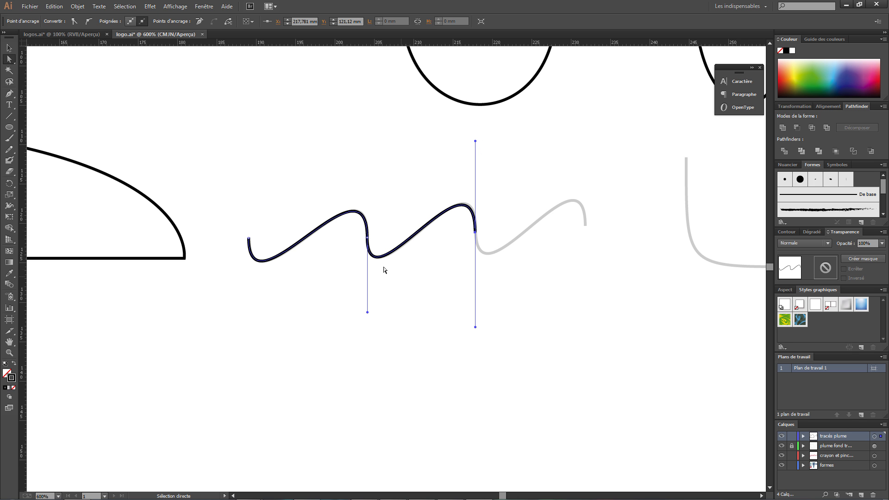
{"action": "left_click_drag", "start_coordinate": [476, 140], "coordinate": [476, 135]}
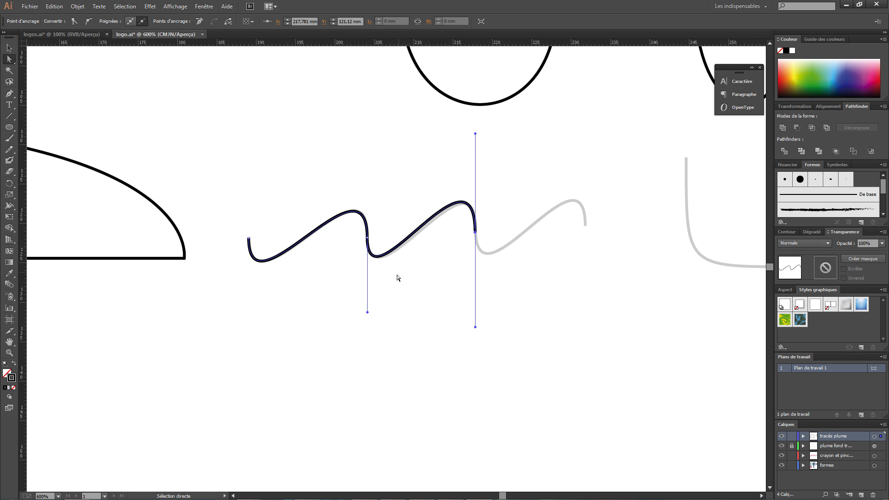
{"action": "left_click_drag", "start_coordinate": [368, 314], "coordinate": [369, 319]}
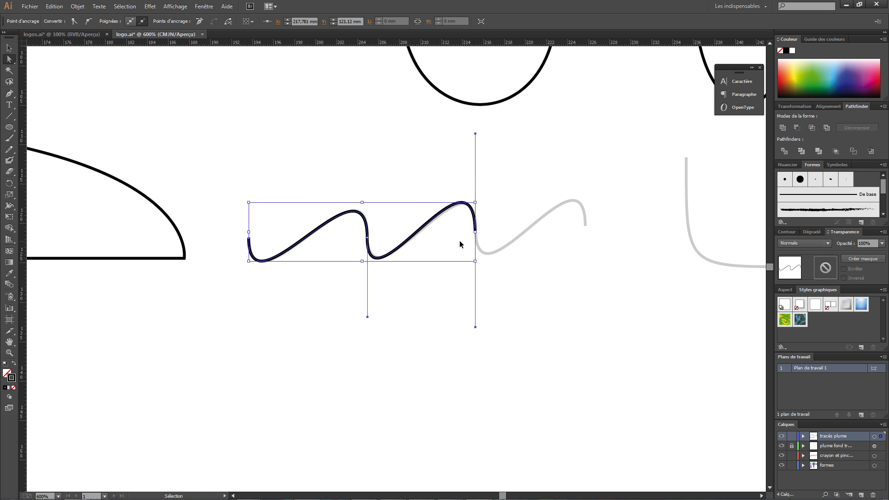
Refine the second wave up close by nudging its end anchor to X 217.87 mm, shortening both handles, and tilting the upper one slightly.
{"action": "key", "text": "ctrl+plus"}
{"action": "scroll", "coordinate": [437, 214], "scroll_direction": "left", "scroll_amount": 1}
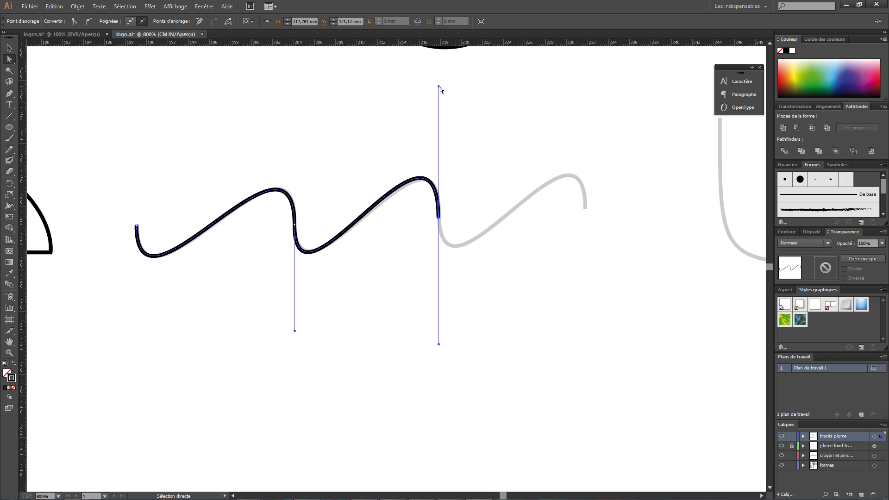
{"action": "key", "text": "ctrl+plus"}
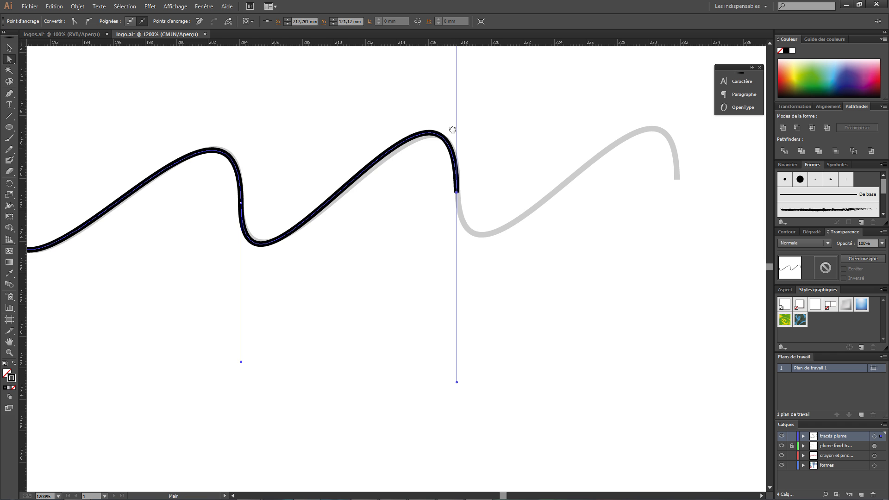
{"action": "scroll", "coordinate": [452, 185], "scroll_direction": "up", "scroll_amount": 1}
{"action": "left_click_drag", "start_coordinate": [451, 226], "coordinate": [451, 228]}
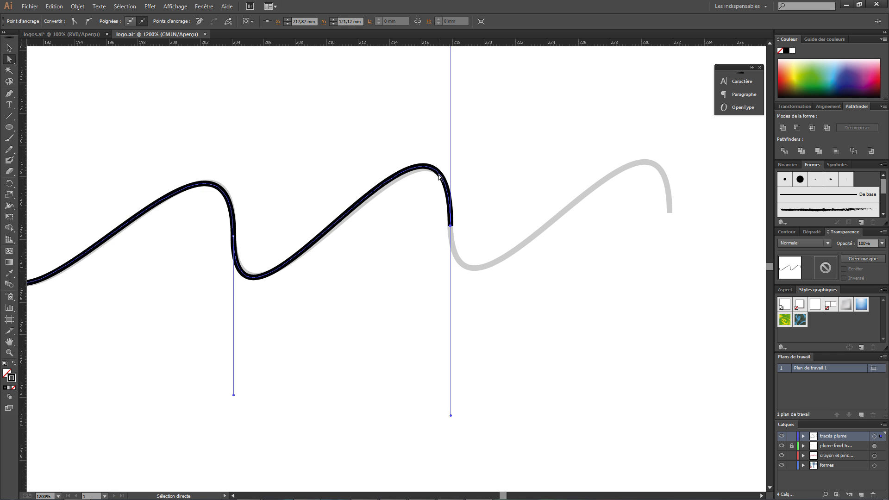
{"action": "left_click_drag", "start_coordinate": [439, 92], "coordinate": [447, 129]}
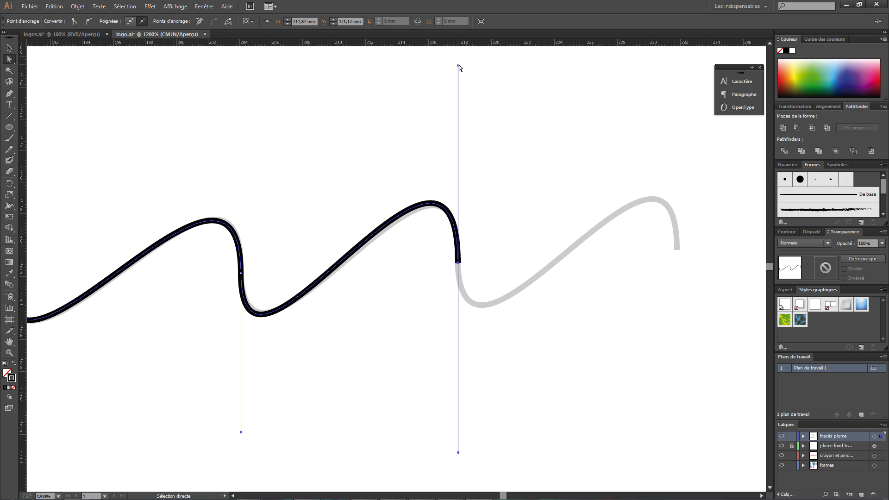
{"action": "left_click_drag", "start_coordinate": [458, 65], "coordinate": [458, 74]}
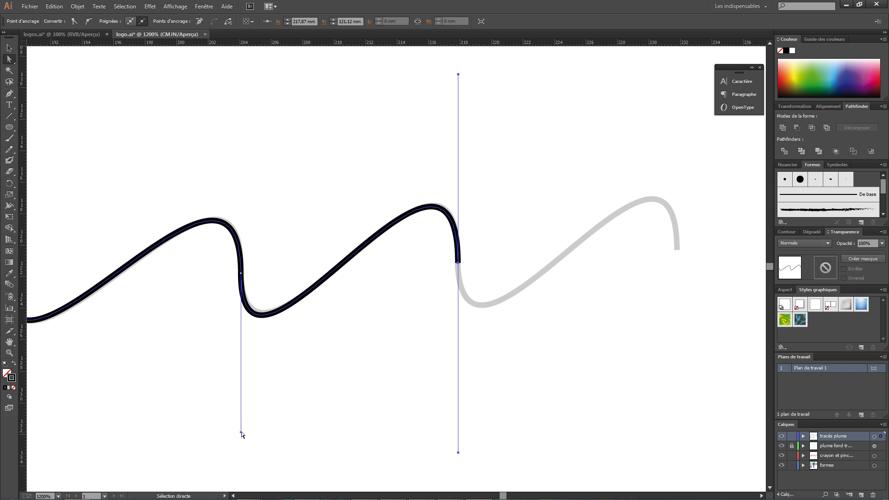
{"action": "left_click_drag", "start_coordinate": [241, 432], "coordinate": [241, 426]}
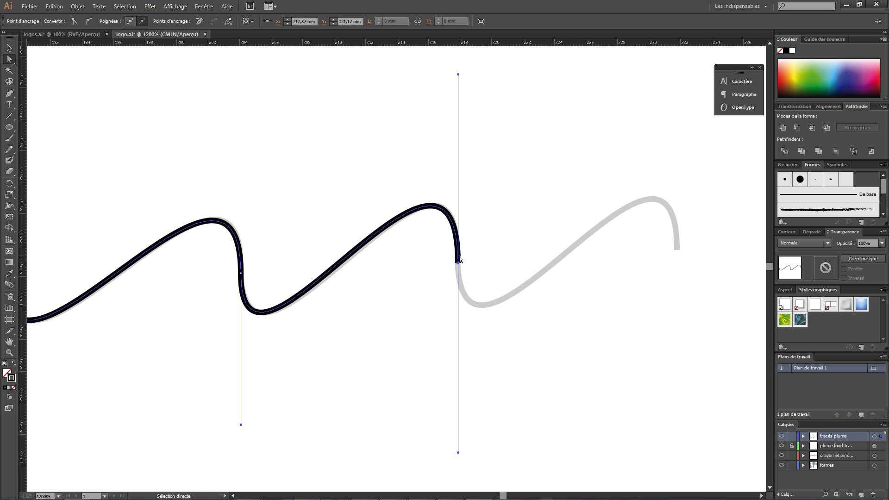
{"action": "mouse_move", "coordinate": [457, 75]}
{"action": "left_mouse_down"}
{"action": "mouse_move", "coordinate": [466, 78]}
{"action": "mouse_move", "coordinate": [442, 80]}
{"action": "mouse_move", "coordinate": [498, 82]}
{"action": "mouse_move", "coordinate": [341, 88]}
{"action": "mouse_move", "coordinate": [532, 90]}
{"action": "mouse_move", "coordinate": [407, 93]}
{"action": "mouse_move", "coordinate": [512, 89]}
{"action": "mouse_move", "coordinate": [452, 87]}
{"action": "mouse_move", "coordinate": [463, 75]}
{"action": "left_mouse_up"}
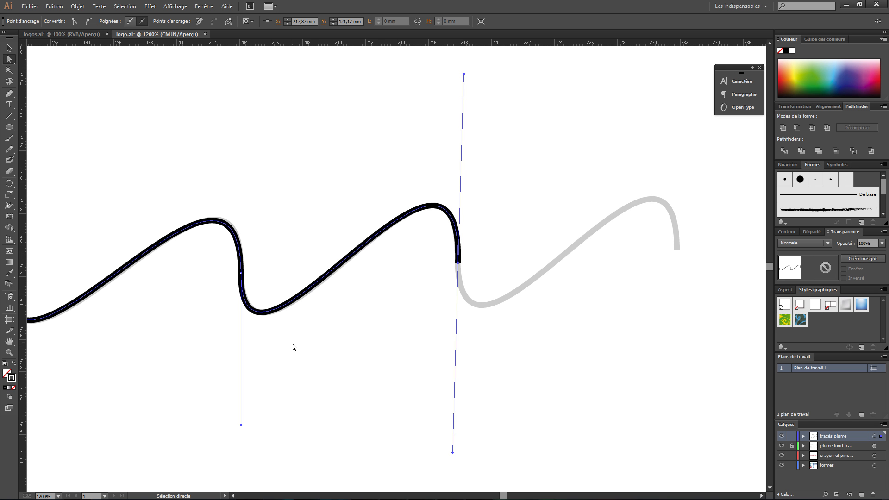
Continue from the third anchor with a new downward handle, trace the third wave to the template's end with vertical handles, and deselect.
{"action": "left_click_drag", "start_coordinate": [385, 285], "coordinate": [302, 275]}
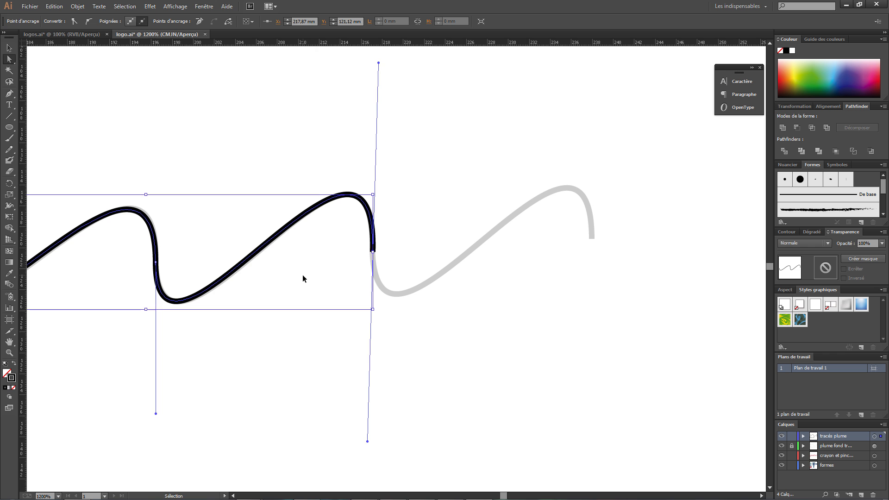
{"action": "key", "text": "ctrl+minus"}
{"action": "key", "text": "ctrl+minus"}
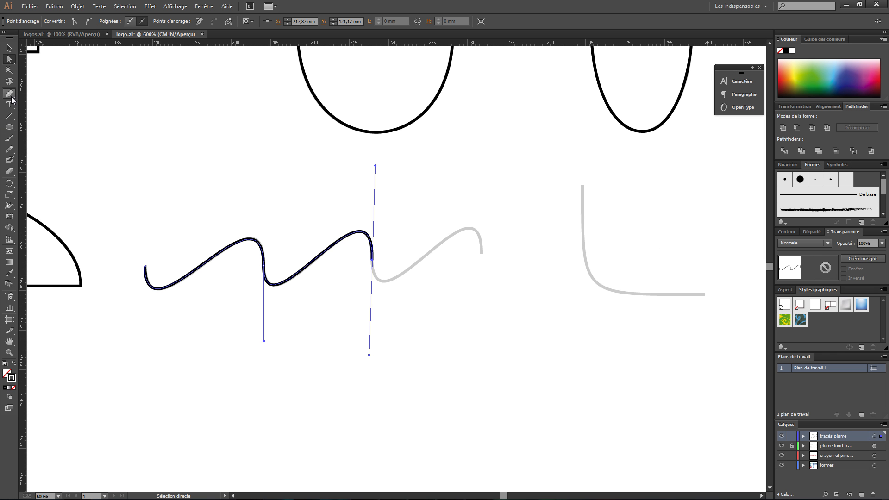
{"action": "left_click", "coordinate": [9, 94]}
{"action": "left_click", "coordinate": [373, 260]}
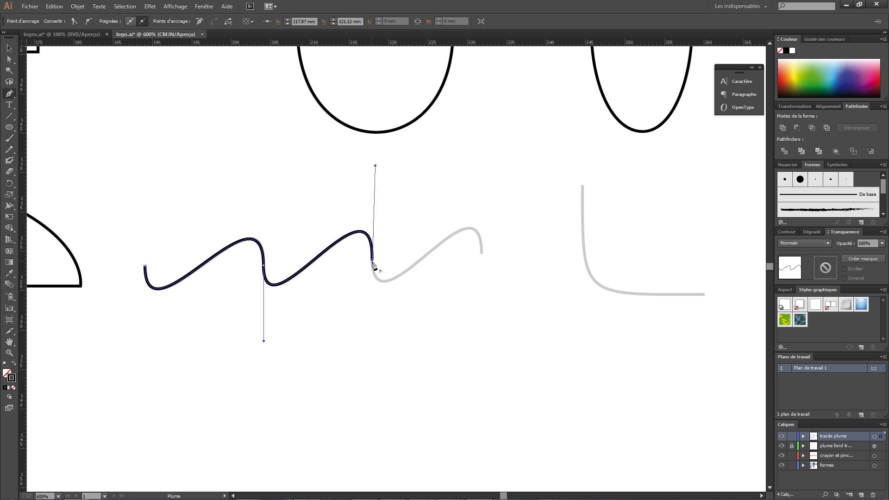
{"action": "left_click_drag", "start_coordinate": [373, 262], "coordinate": [369, 340]}
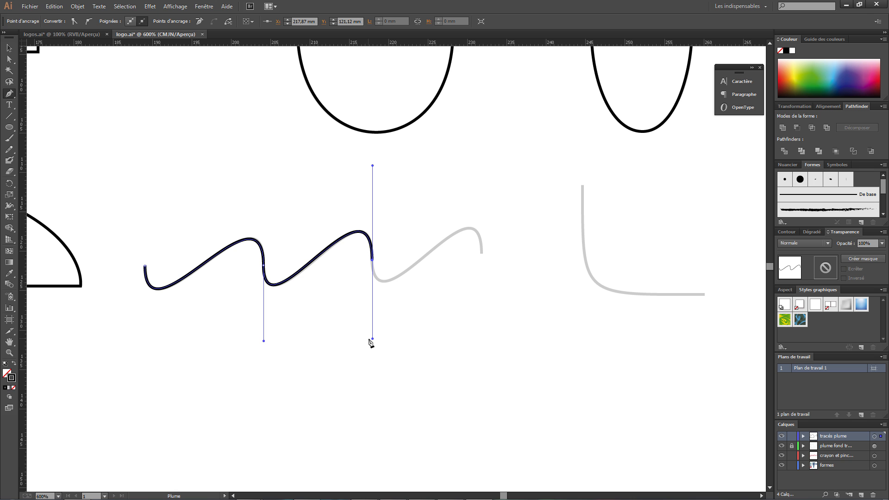
{"action": "left_click_drag", "start_coordinate": [482, 252], "coordinate": [481, 338]}
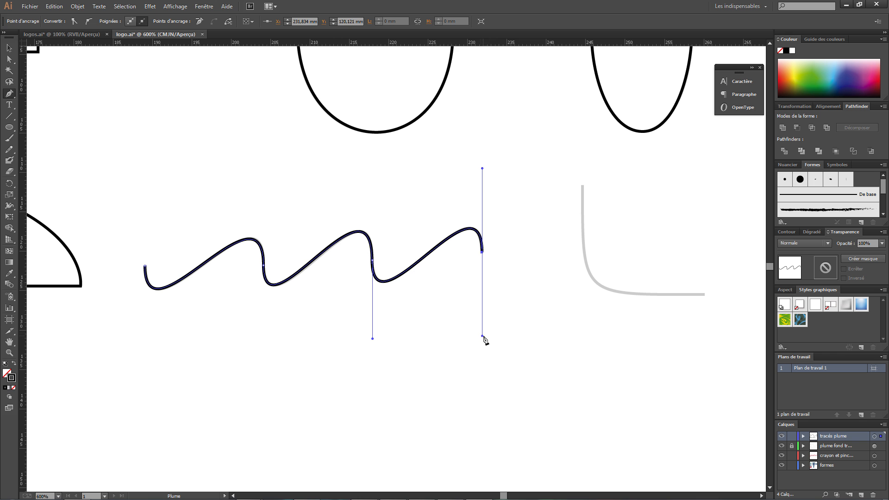
{"action": "key", "text": "v"}
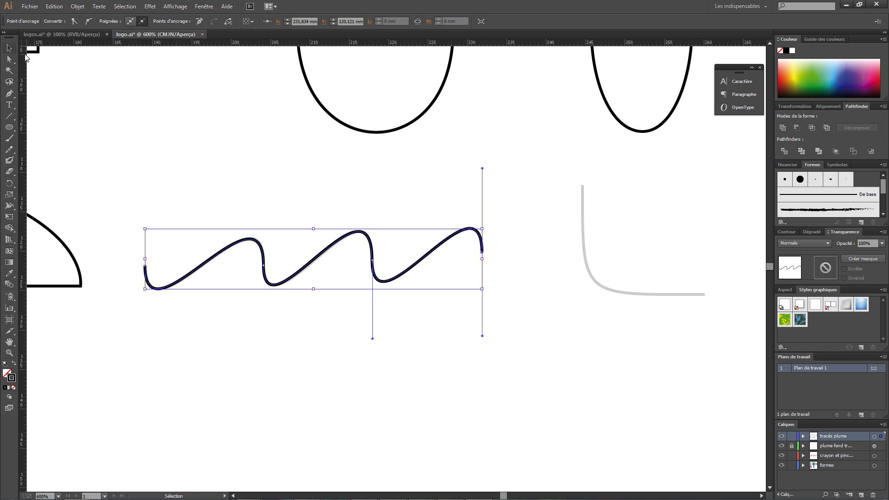
{"action": "left_click", "coordinate": [434, 185]}
Trace the L-shaped curve template with the Pen tool using a vertical handle at its upper end and horizontal handles at its right end.
{"action": "left_click_drag", "start_coordinate": [438, 187], "coordinate": [344, 183]}
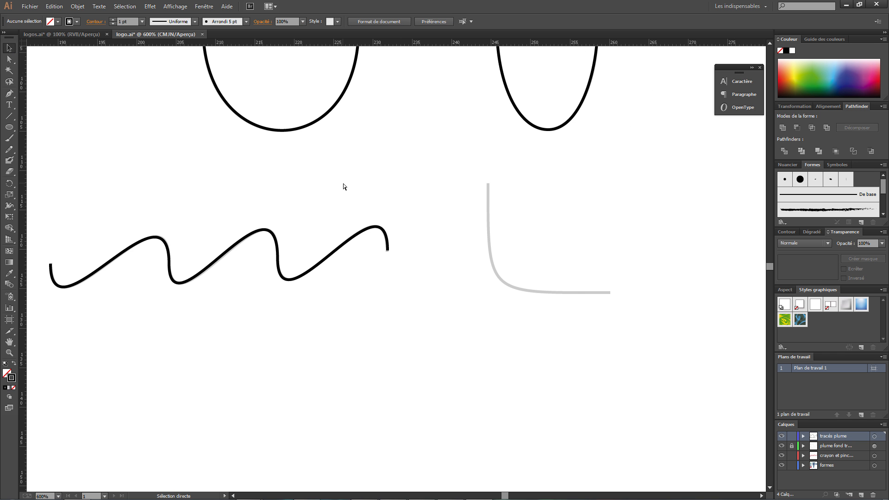
{"action": "key", "text": "ctrl+minus"}
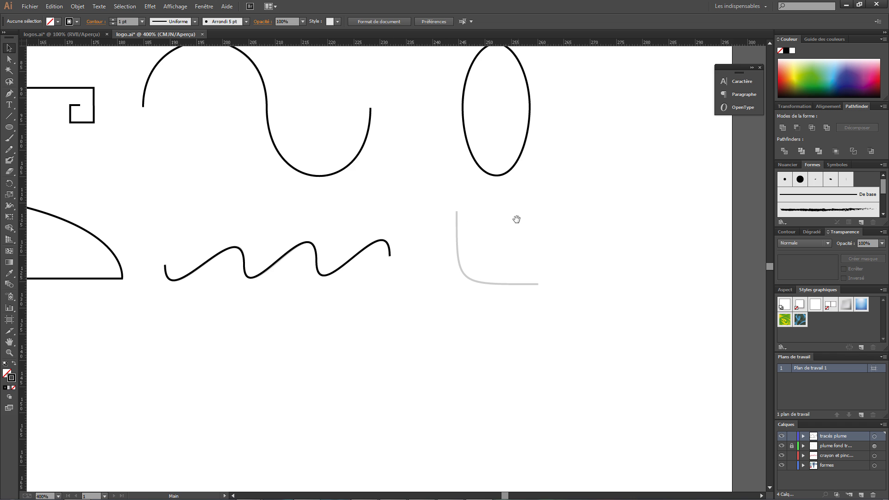
{"action": "left_click_drag", "start_coordinate": [516, 221], "coordinate": [462, 207]}
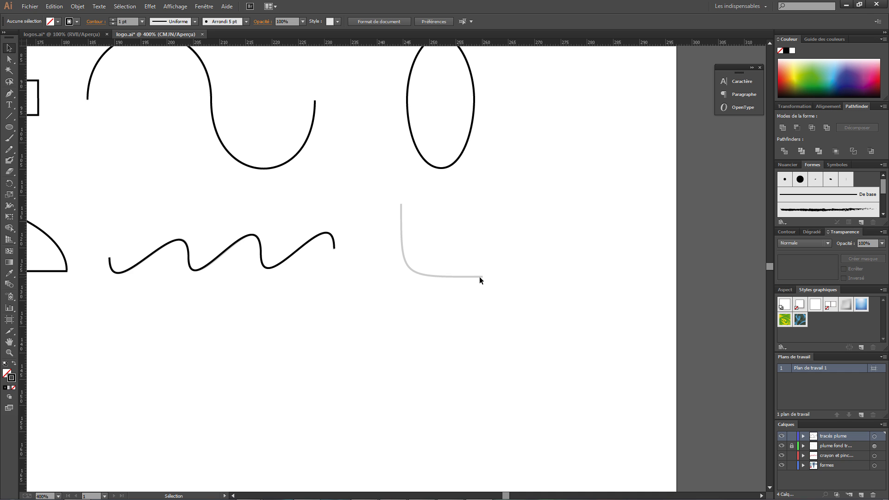
{"action": "left_click", "coordinate": [9, 93]}
{"action": "left_click_drag", "start_coordinate": [401, 204], "coordinate": [404, 270]}
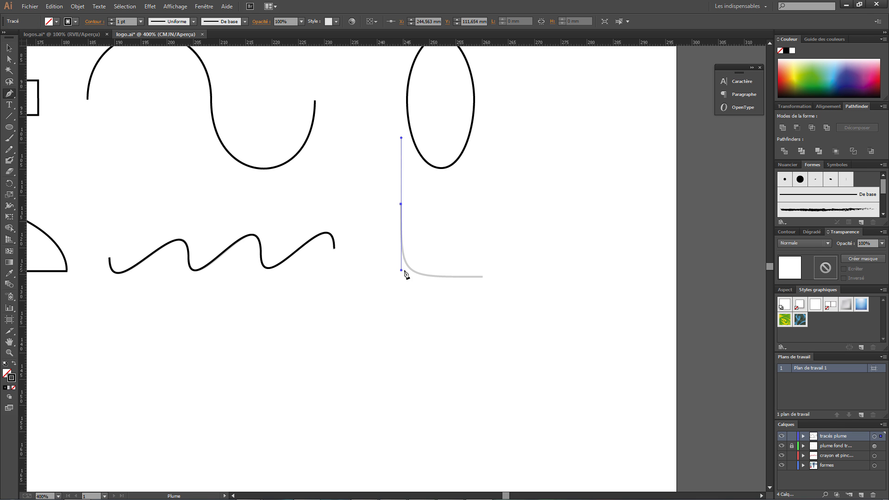
{"action": "left_click", "coordinate": [482, 277]}
{"action": "left_click_drag", "start_coordinate": [482, 278], "coordinate": [574, 268]}
Lengthen the L-shaped curve's downward start handle so the bend follows the template, and deselect the path.
{"action": "key", "text": "a"}
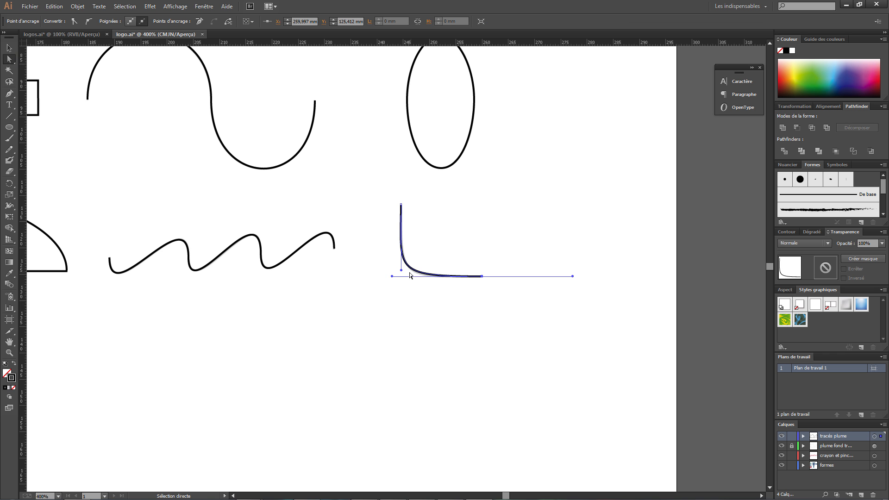
{"action": "key", "text": "ctrl+plus"}
{"action": "key", "text": "ctrl+plus"}
{"action": "left_click_drag", "start_coordinate": [405, 274], "coordinate": [405, 295]}
{"action": "left_click", "coordinate": [485, 315]}
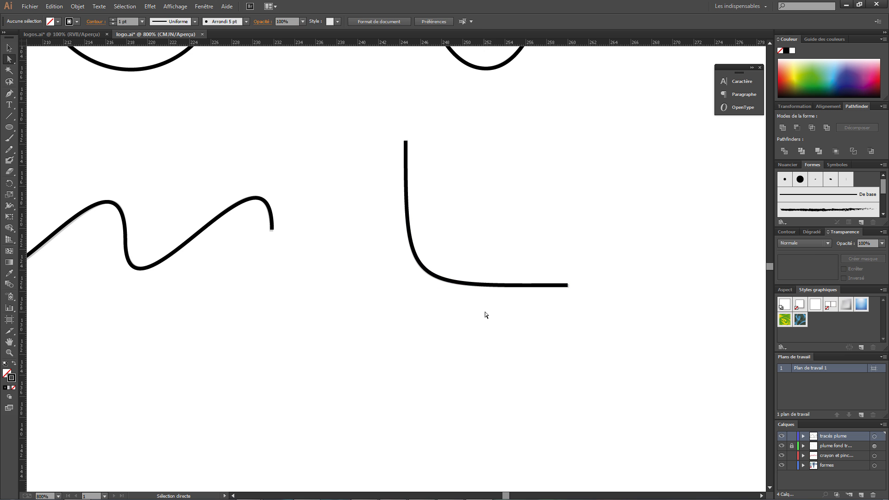
Review the finished Pen tracings alongside the other shapes on the whole artboard.
{"action": "key", "text": "ctrl+minus"}
{"action": "key", "text": "ctrl+minus"}
{"action": "key", "text": "ctrl+minus"}
{"action": "key", "text": "ctrl+minus"}
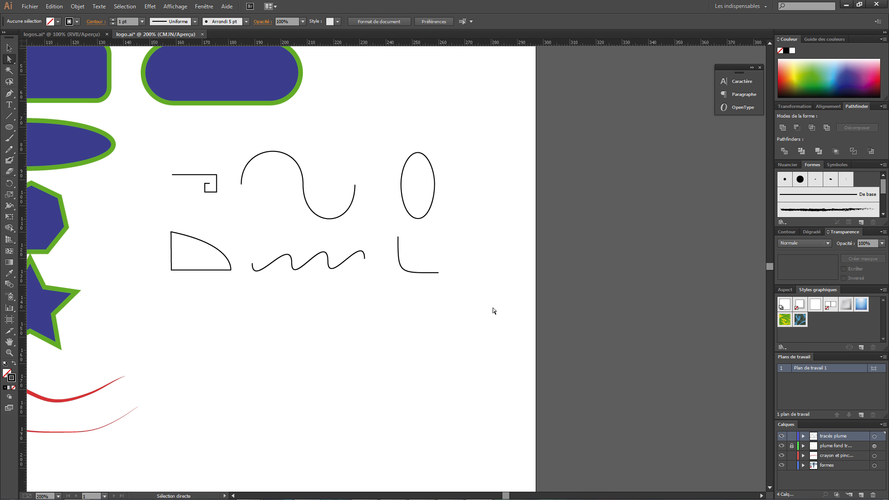
{"action": "left_click_drag", "start_coordinate": [336, 238], "coordinate": [410, 253]}
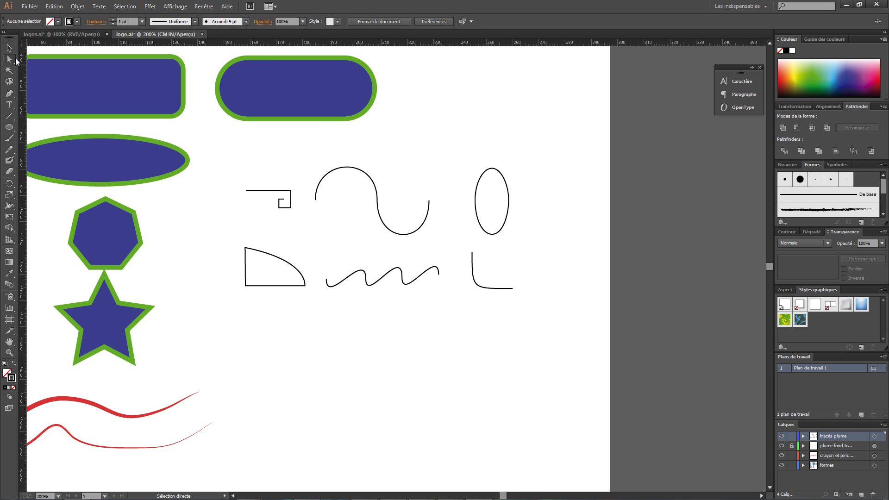
{"action": "left_click", "coordinate": [9, 93]}
{"action": "left_click", "coordinate": [9, 47]}
{"action": "key", "text": "space"}
{"action": "left_click_drag", "start_coordinate": [412, 164], "coordinate": [525, 171]}
{"action": "key", "text": "ctrl+minus"}
{"action": "key", "text": "space"}
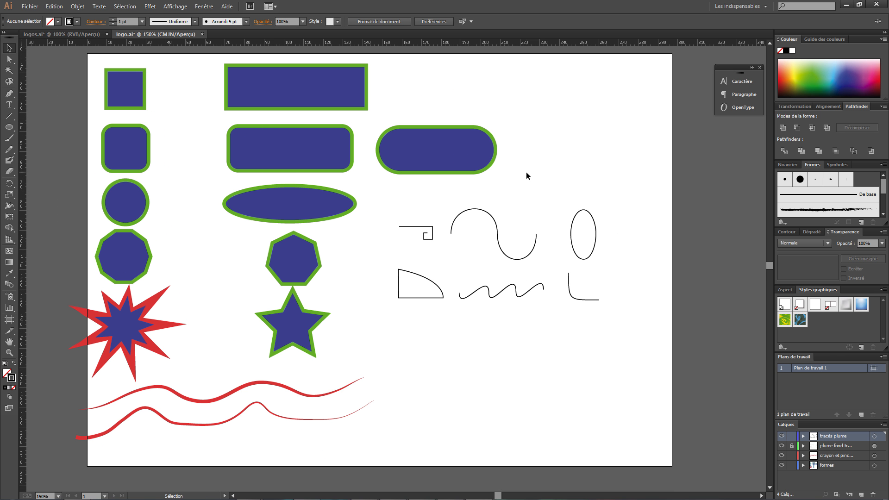